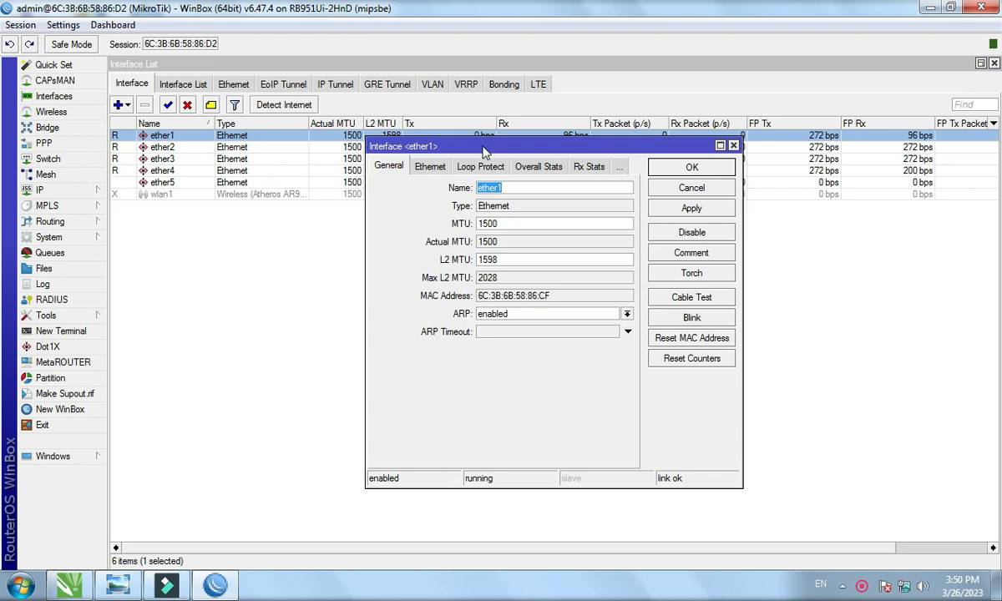
# Reconnect to the router from the refreshed Neighbors list and return to the ether1 interface entry.
pyautogui.click(450, 161)
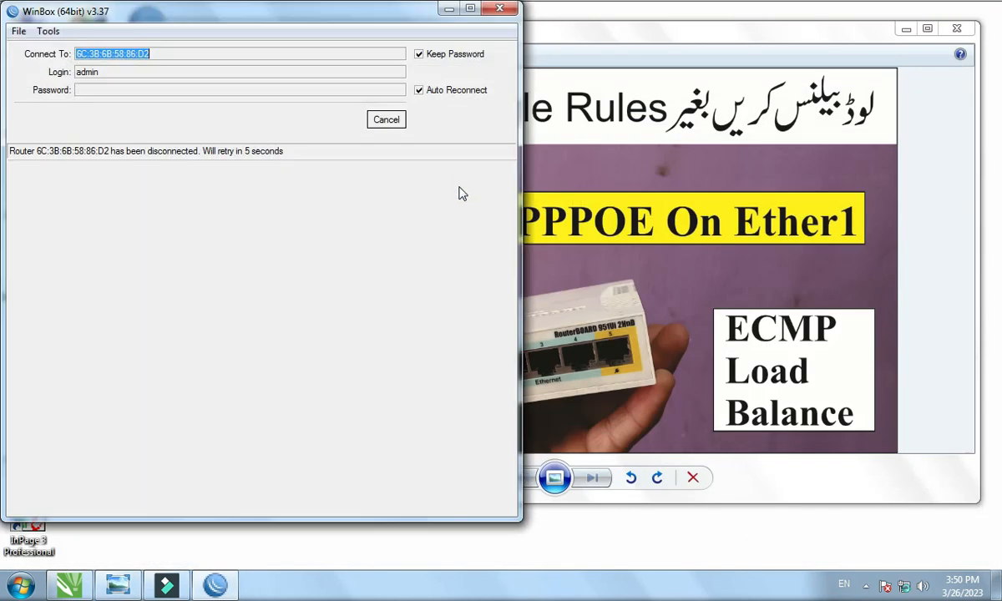
pyautogui.click(365, 118)
pyautogui.click(57, 198)
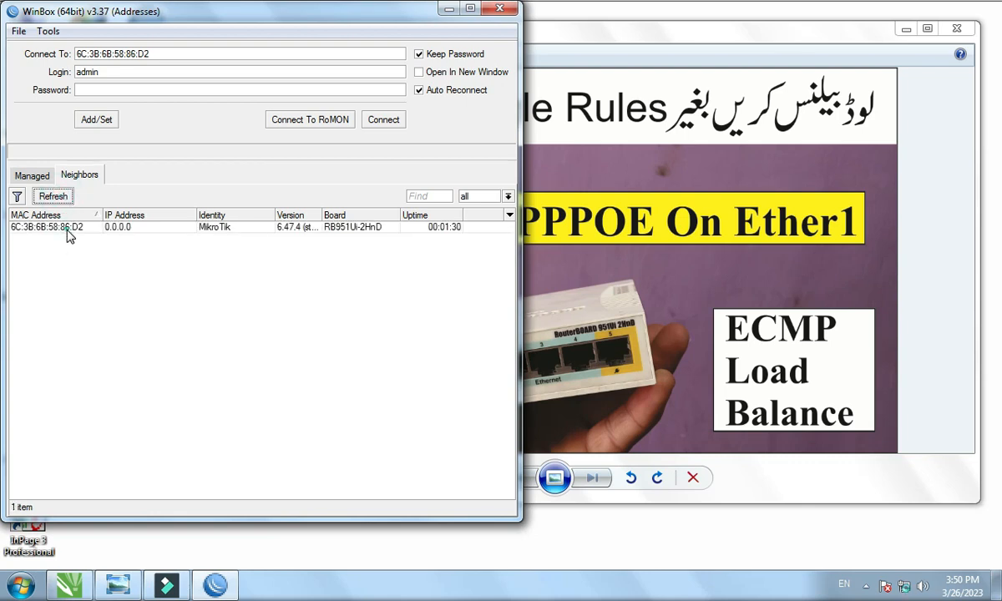
pyautogui.click(67, 229)
pyautogui.click(382, 119)
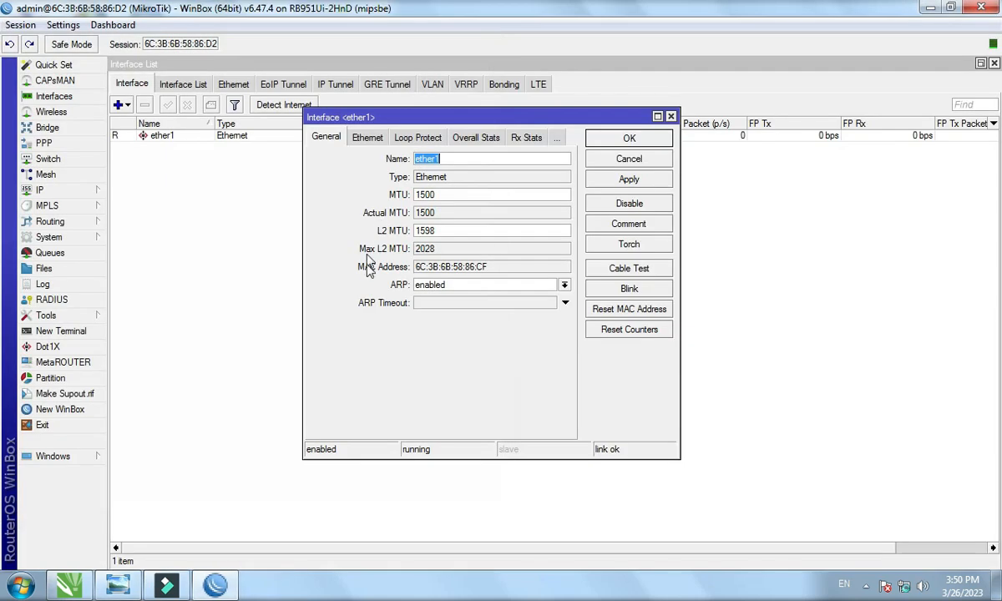
pyautogui.click(670, 116)
pyautogui.click(230, 137)
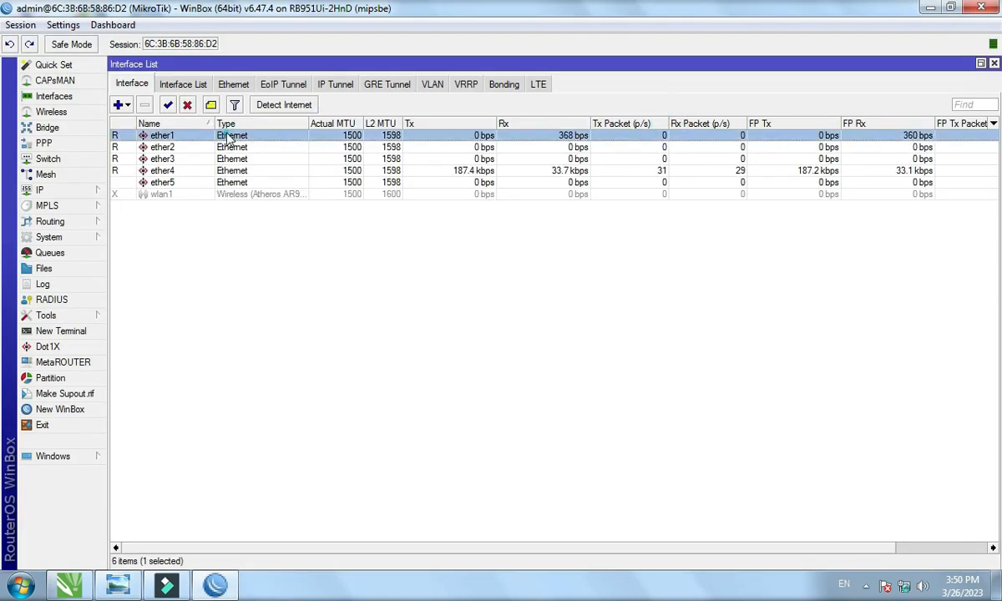
# Rename ether1 to ether1-ISP, ether2 to ether2-Loop and ether3 to ether3-Loop.
pyautogui.doubleClick(230, 137)
pyautogui.click(459, 159)
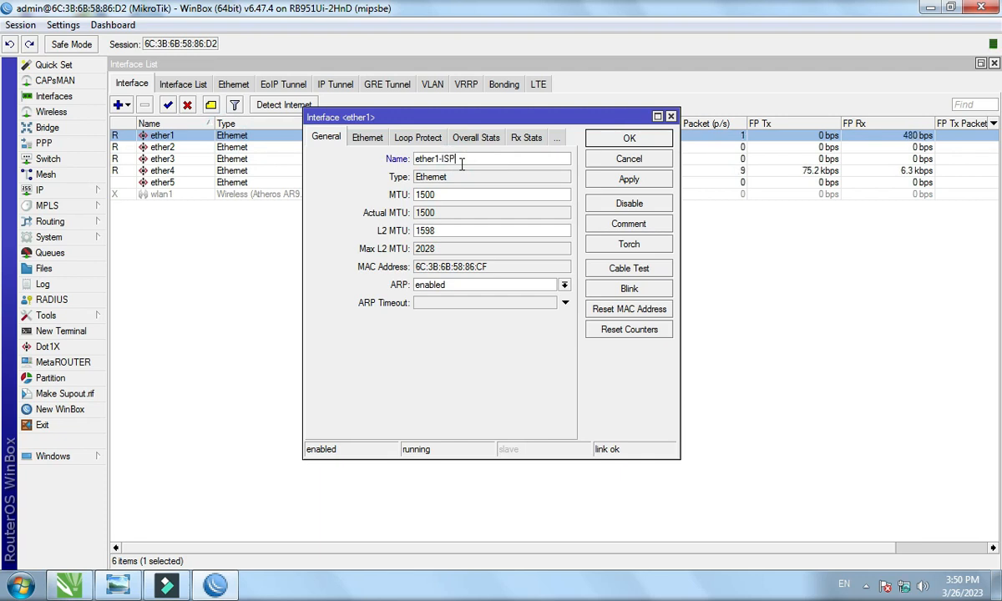
pyautogui.press('Return')
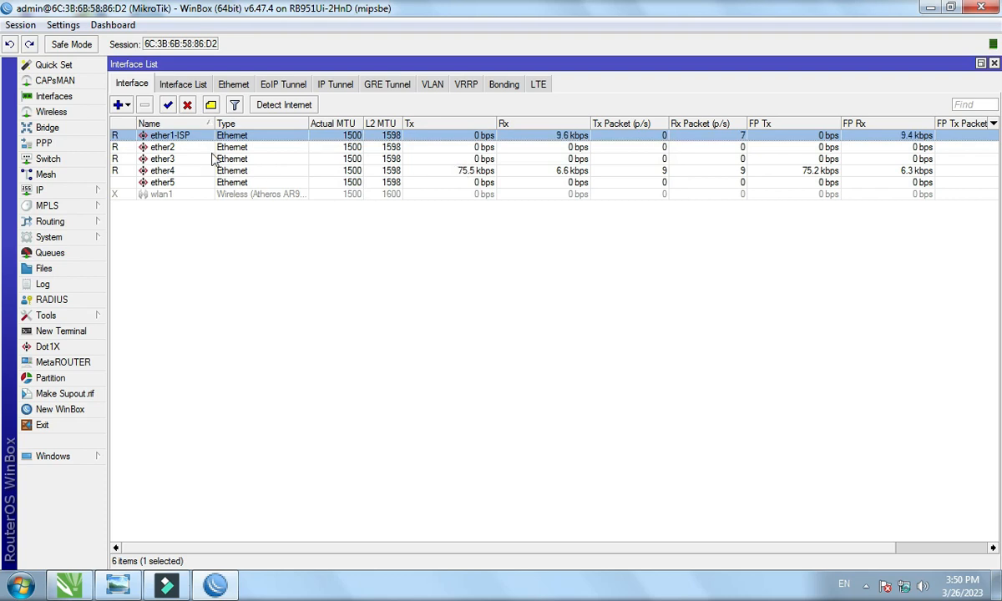
pyautogui.doubleClick(200, 147)
pyautogui.click(454, 159)
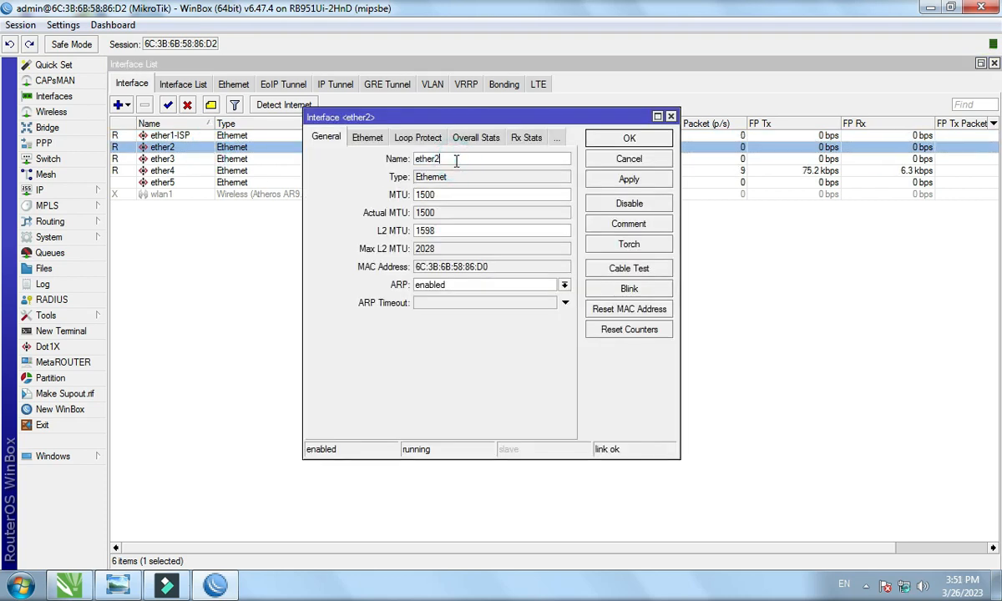
pyautogui.write('-Loop')
pyautogui.press('Return')
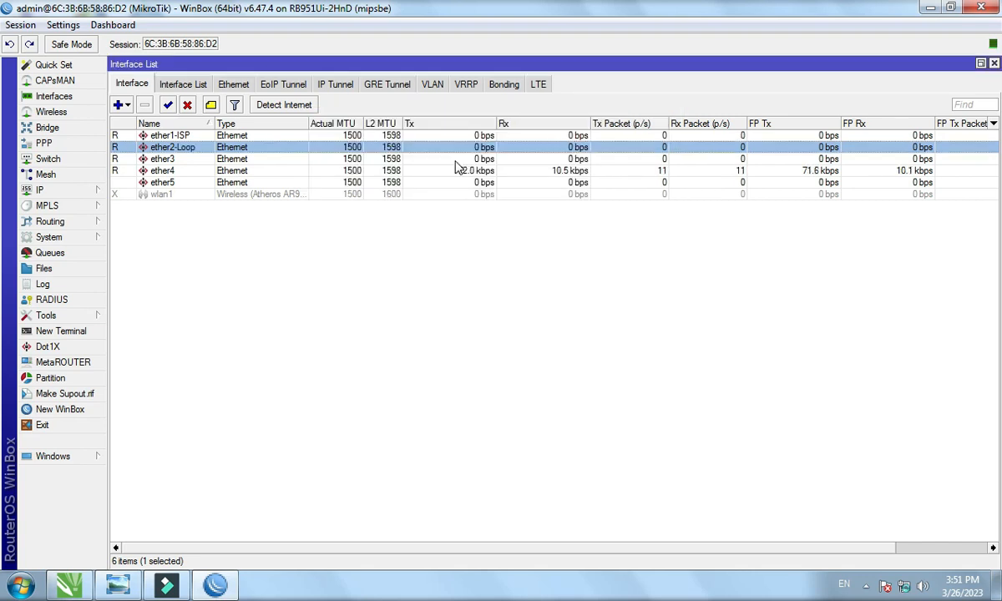
pyautogui.doubleClick(401, 161)
pyautogui.click(465, 157)
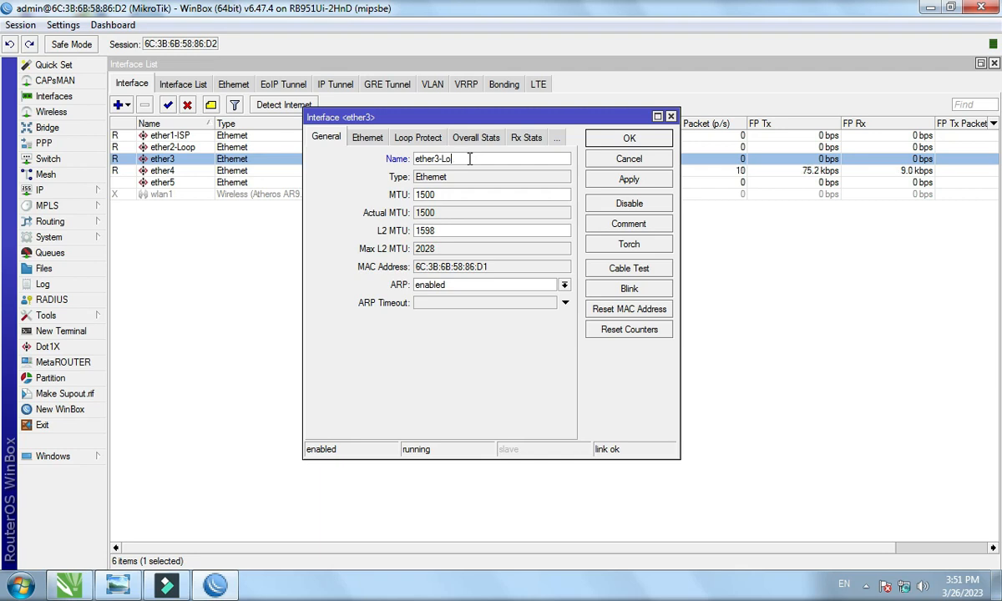
pyautogui.press('Return')
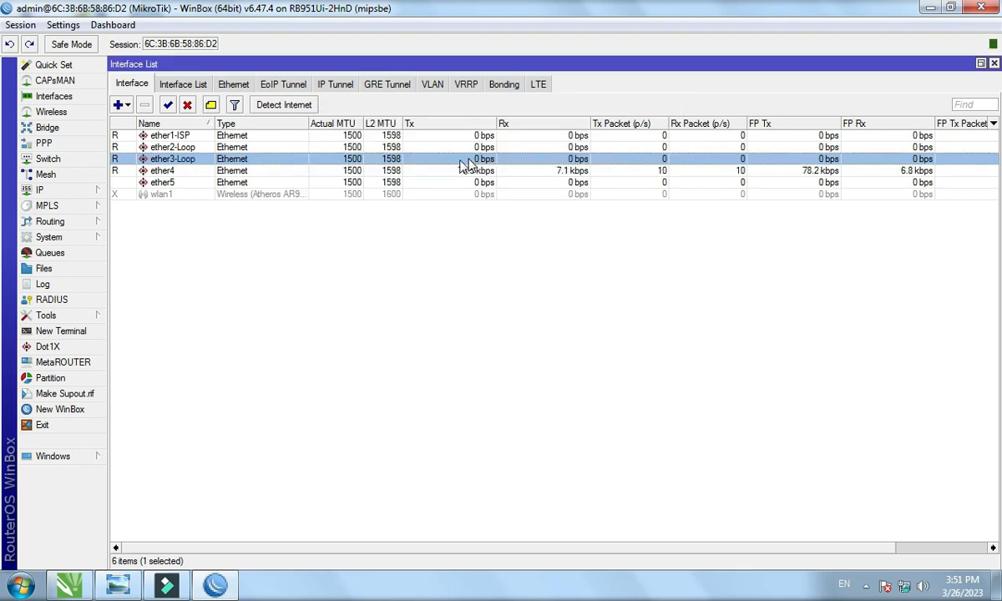
# Review the renamed ether1-ISP, ether2-Loop and ether3-Loop entries in the interface list.
pyautogui.click(159, 149)
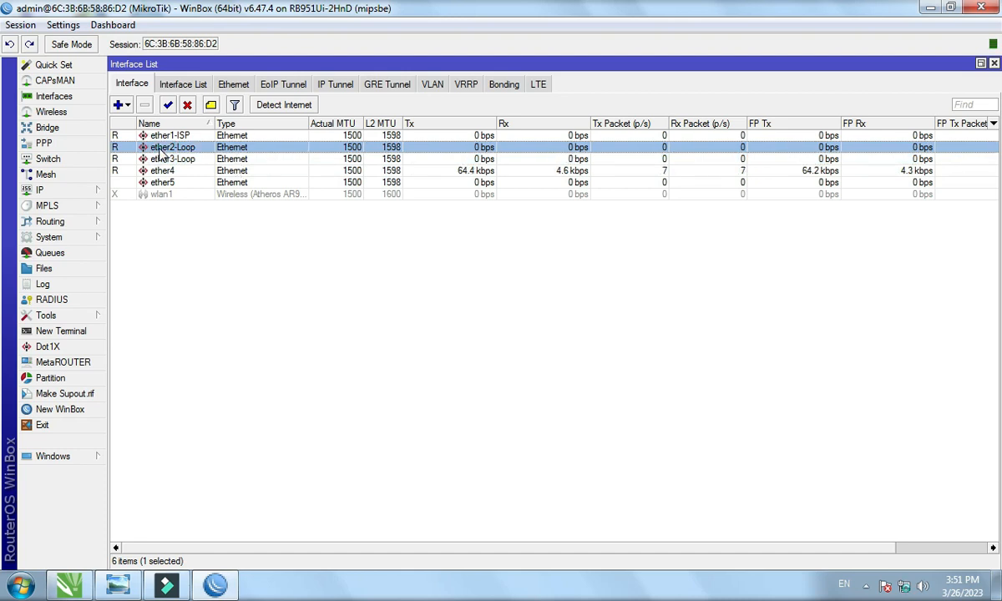
pyautogui.click(169, 137)
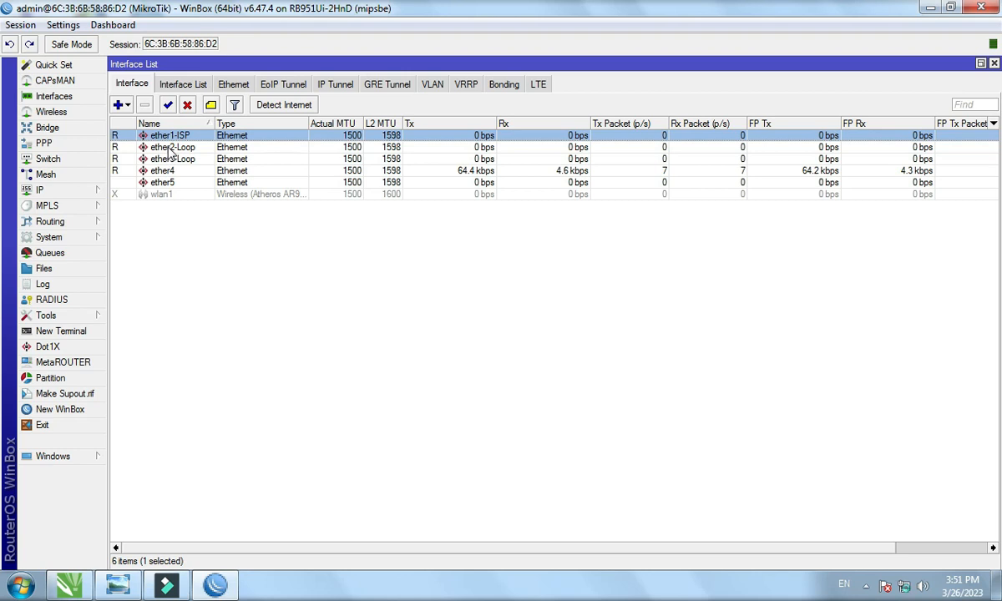
pyautogui.click(162, 147)
pyautogui.click(168, 160)
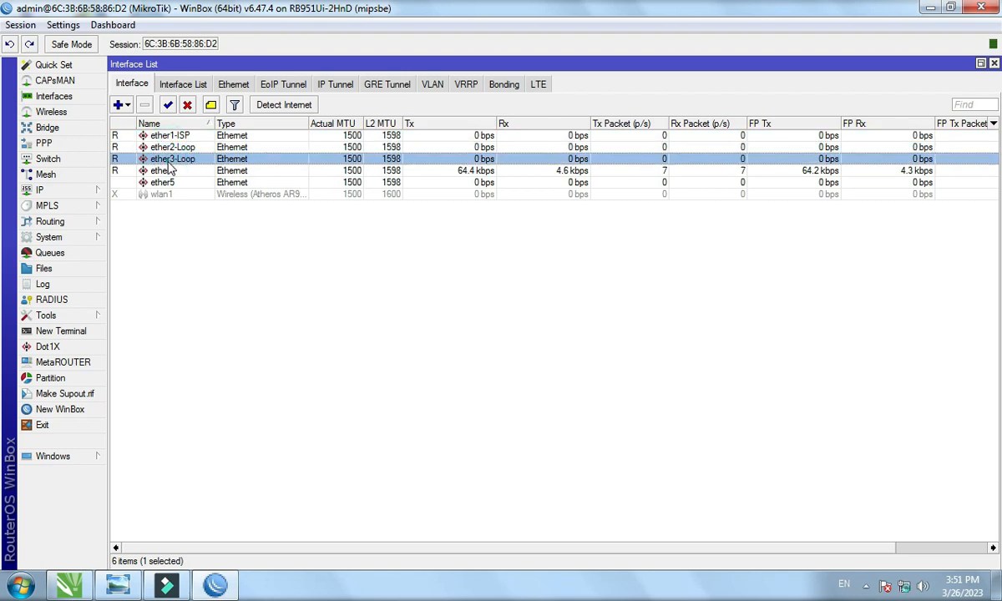
pyautogui.click(167, 148)
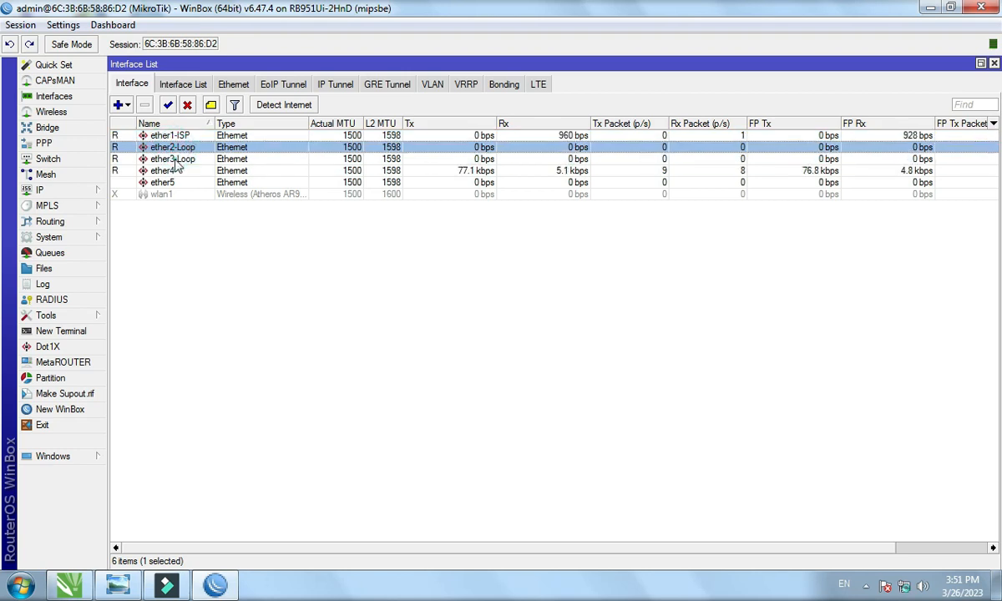
pyautogui.click(173, 159)
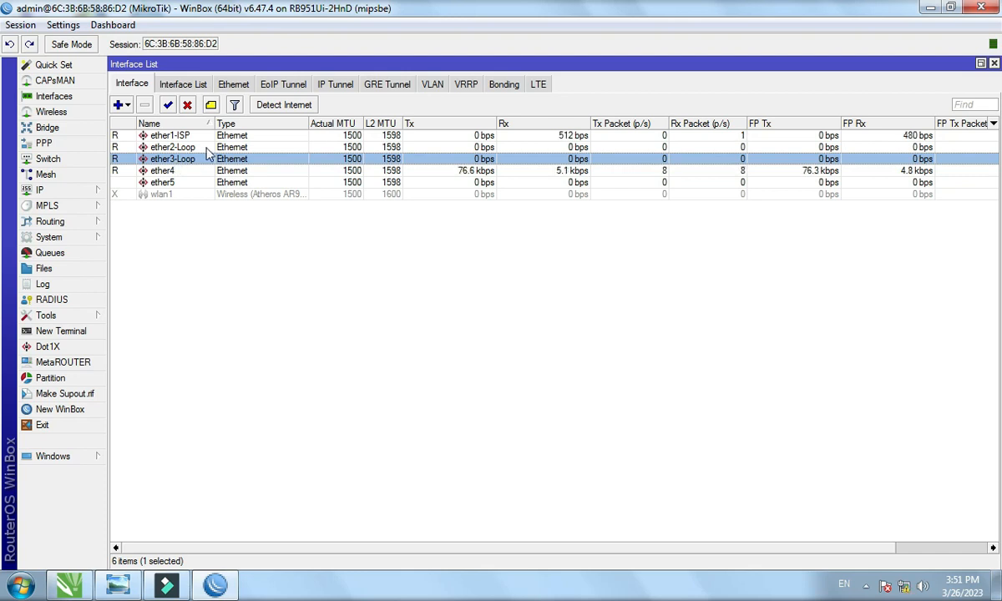
pyautogui.click(931, 8)
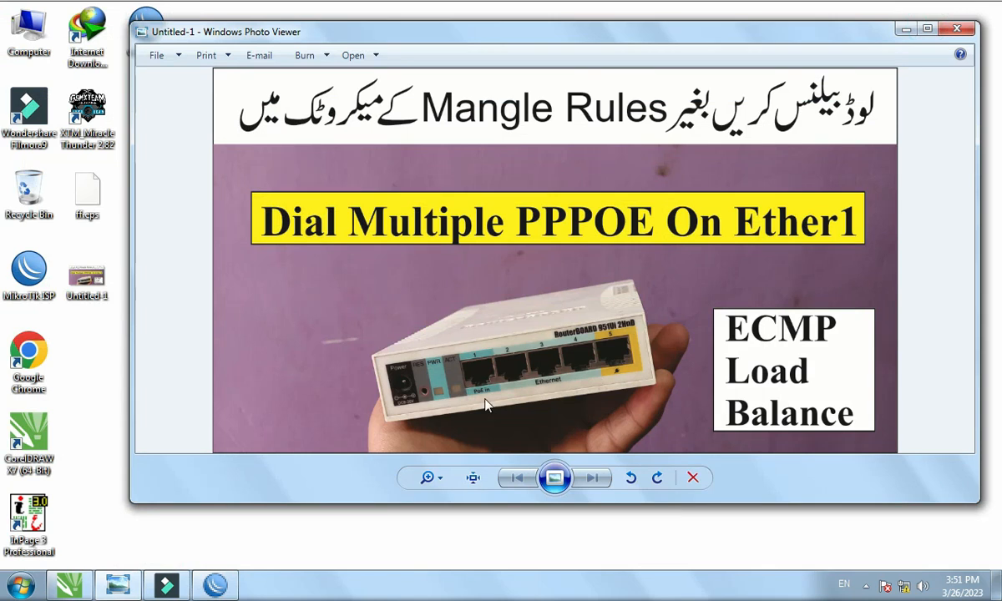
pyautogui.scroll(5, 489, 405)
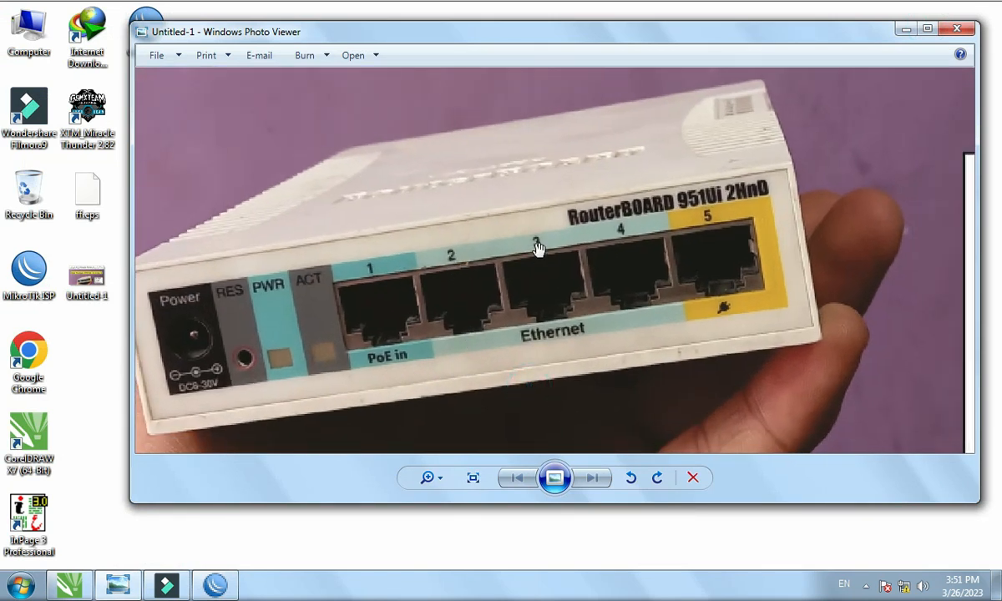
pyautogui.scroll(-3, 506, 266)
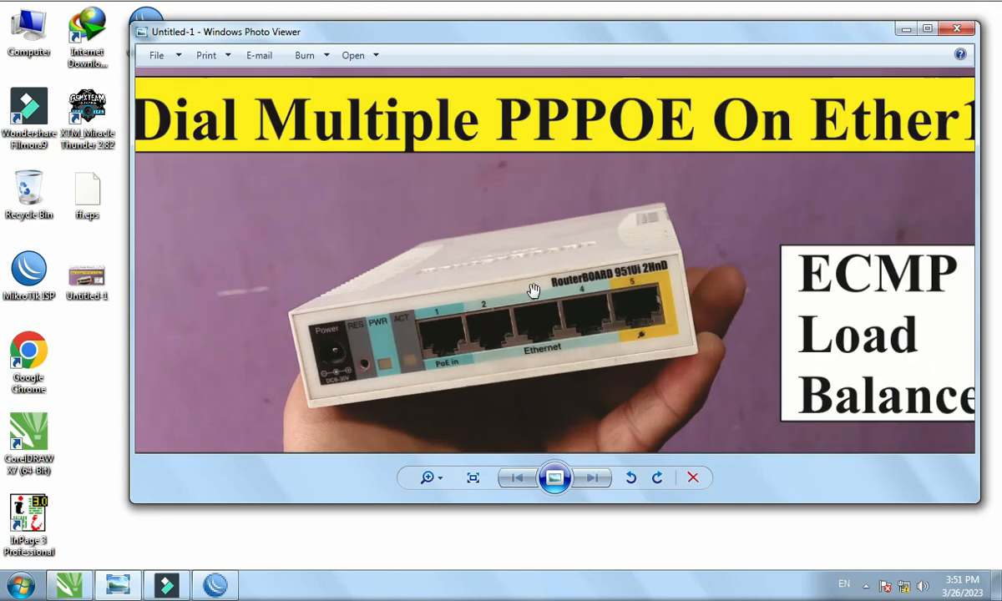
pyautogui.scroll(2, 566, 316)
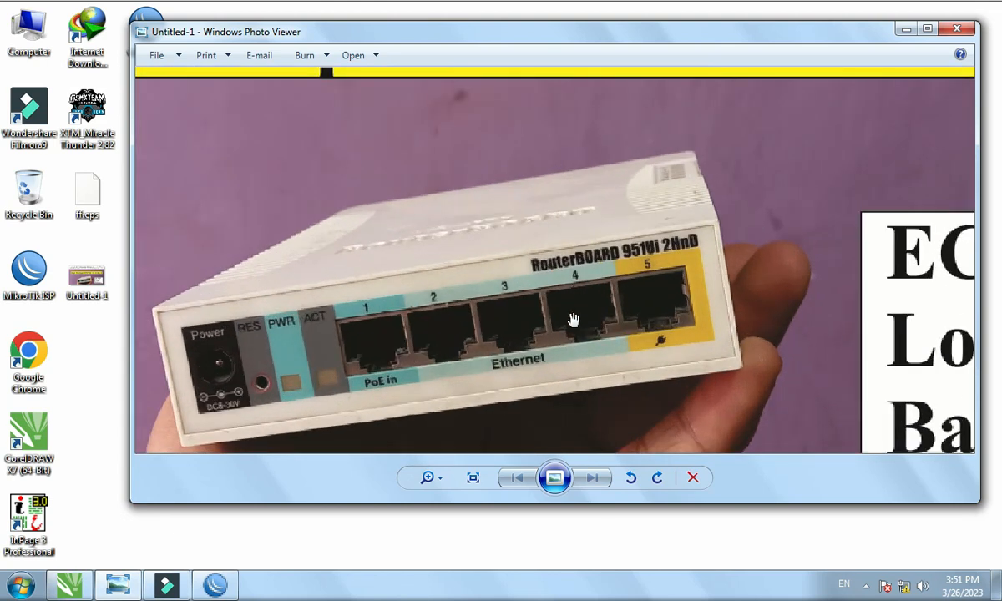
pyautogui.scroll(-4, 517, 399)
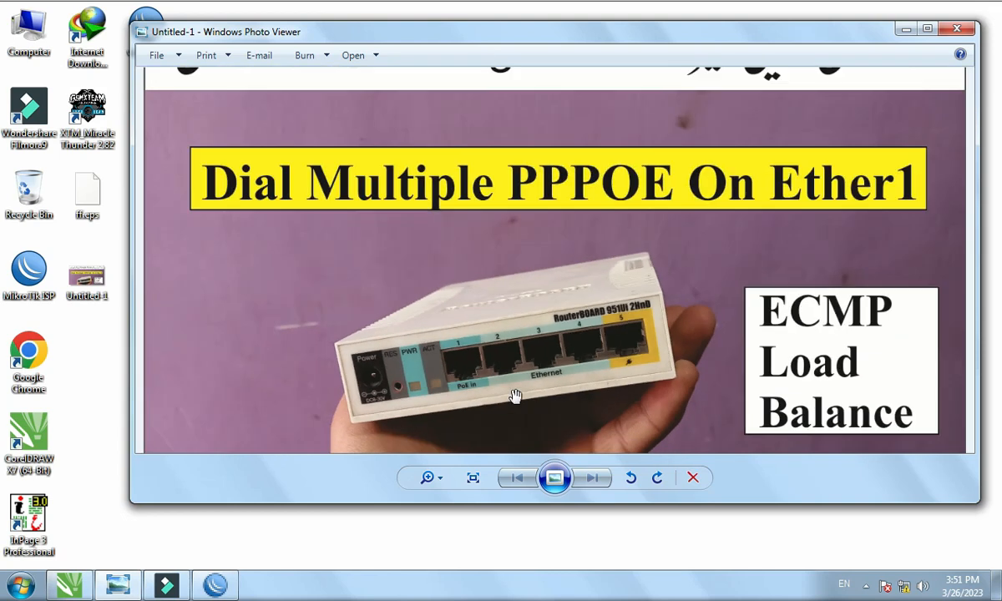
pyautogui.click(216, 585)
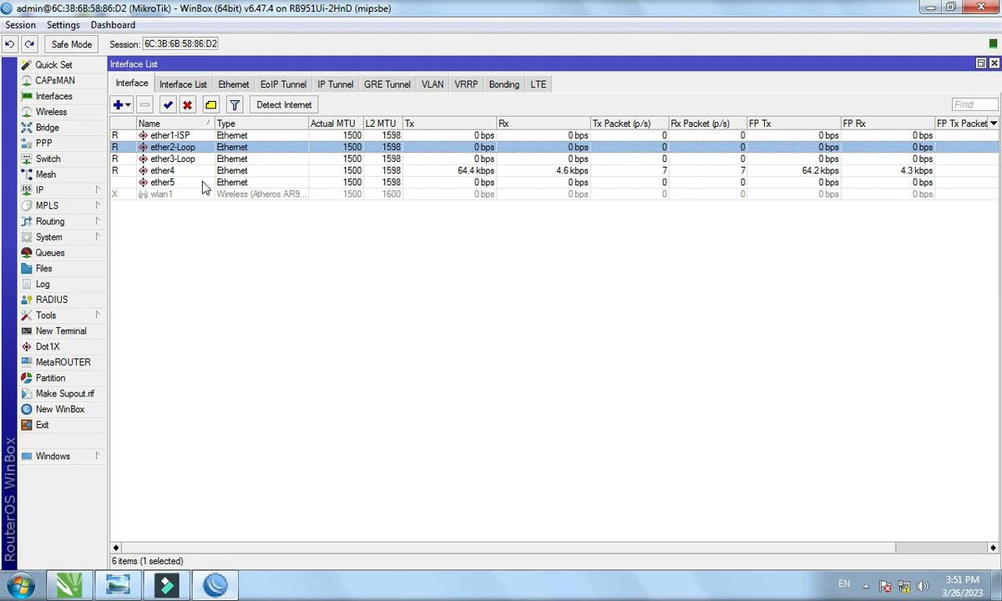
# Rename ether4 to ether4-LAN.
pyautogui.doubleClick(152, 170)
pyautogui.click(459, 159)
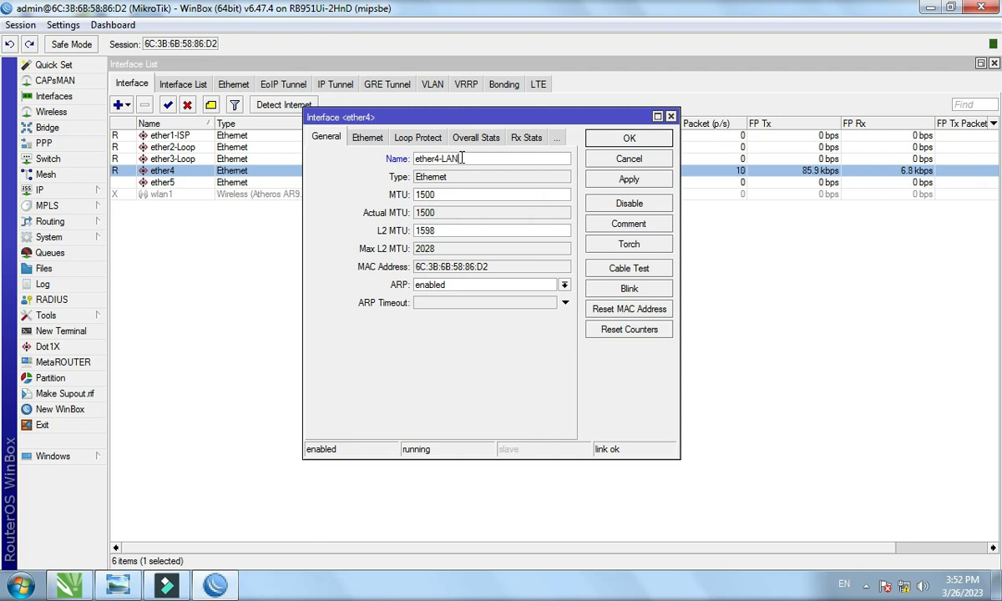
pyautogui.click(592, 137)
# Disable the unused ether5 interface.
pyautogui.click(206, 182)
pyautogui.click(187, 104)
pyautogui.click(188, 241)
# Create vlan1 on ether2-Loop and copy it as vlan2 with VLAN ID 2.
pyautogui.click(431, 85)
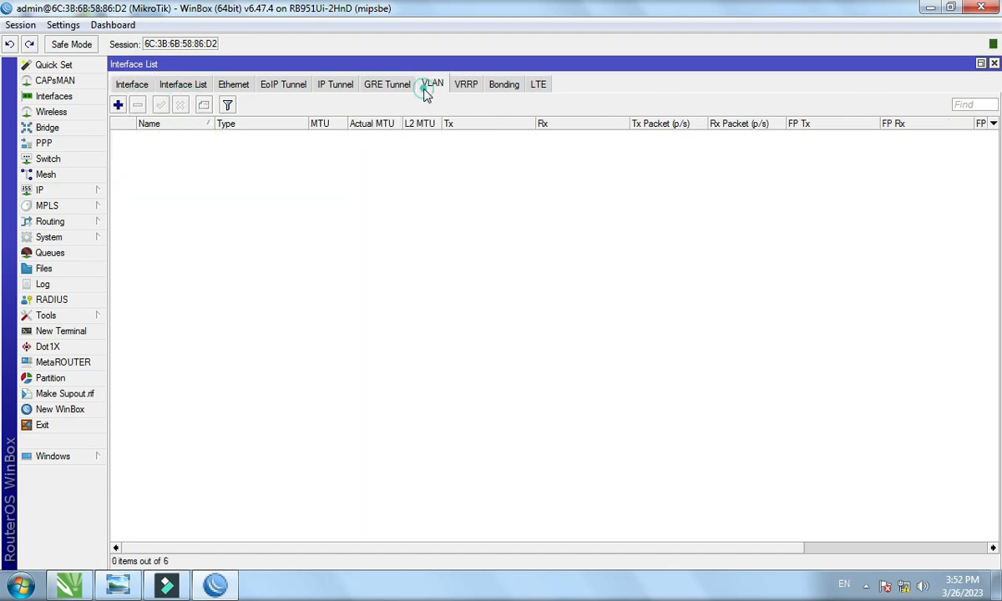
pyautogui.click(117, 105)
pyautogui.moveTo(556, 114); pyautogui.dragTo(379, 81)
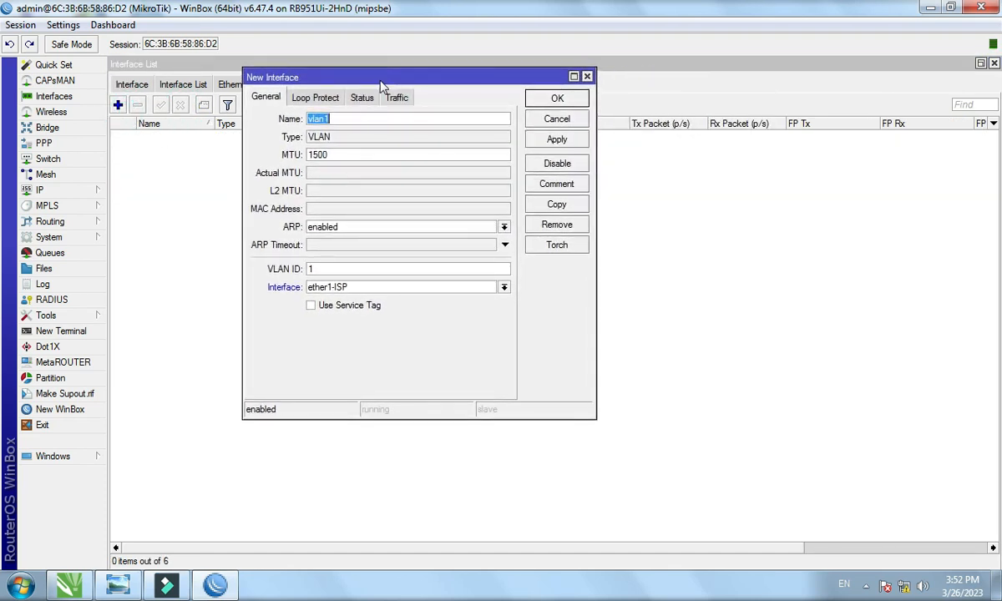
pyautogui.click(422, 293)
pyautogui.click(412, 309)
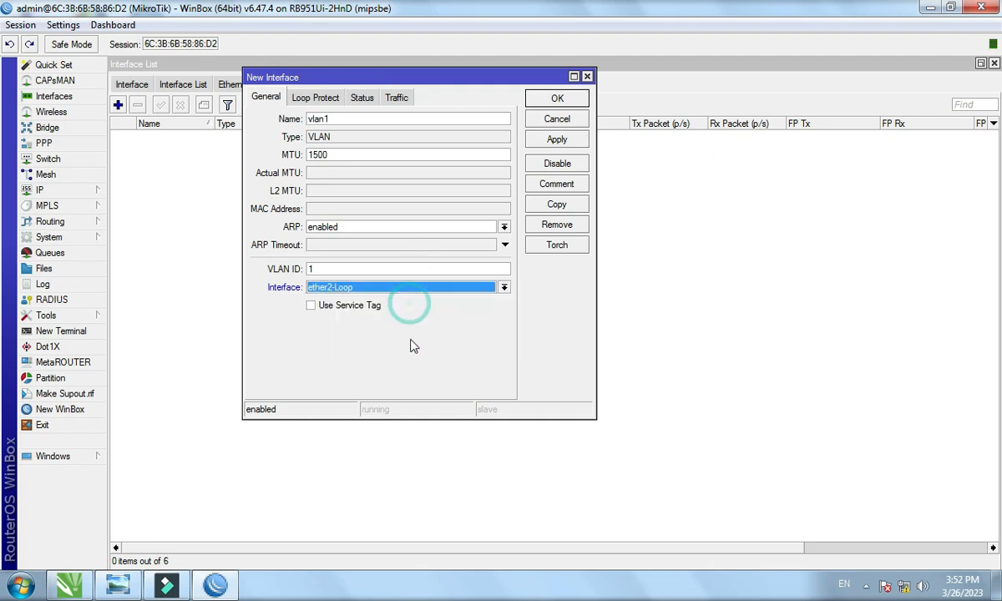
pyautogui.click(567, 143)
pyautogui.click(559, 205)
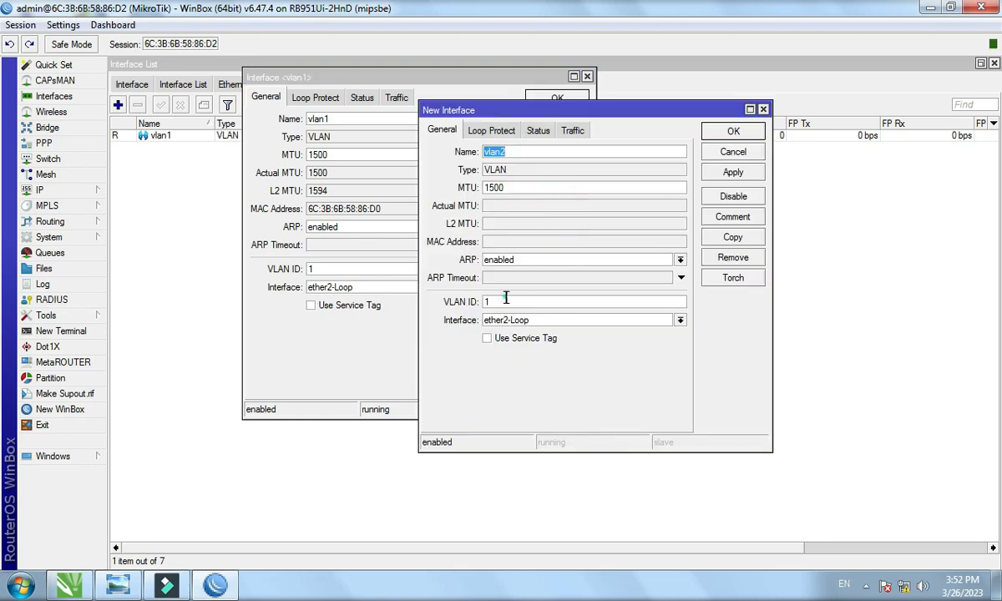
pyautogui.moveTo(505, 299); pyautogui.dragTo(464, 308)
pyautogui.click(733, 172)
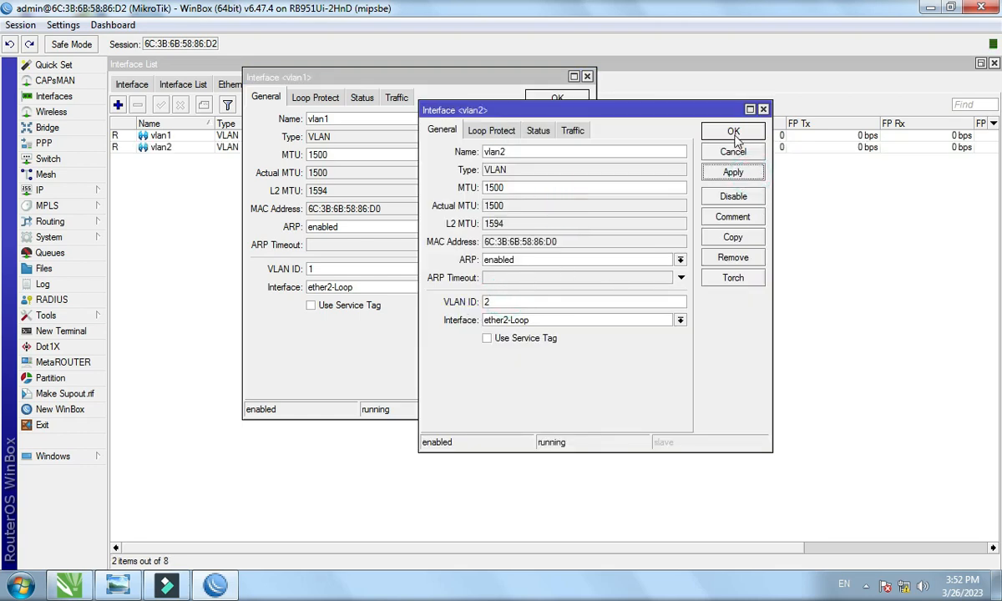
pyautogui.click(733, 131)
pyautogui.click(557, 98)
# Add vlan3 on ether3-Loop, copy it as vlan4 with VLAN ID 2, and close the Interface List.
pyautogui.click(118, 104)
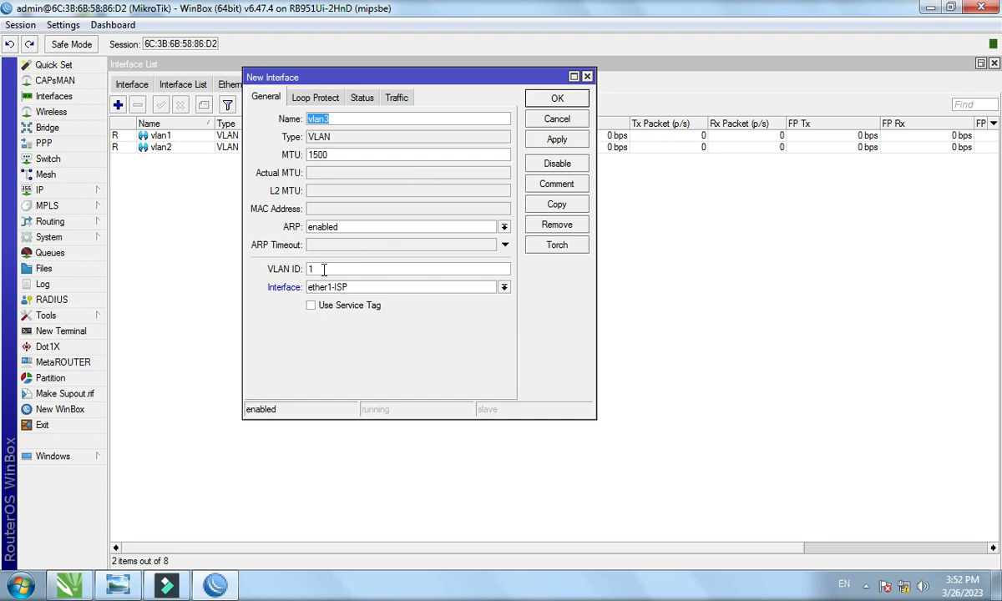
pyautogui.click(438, 287)
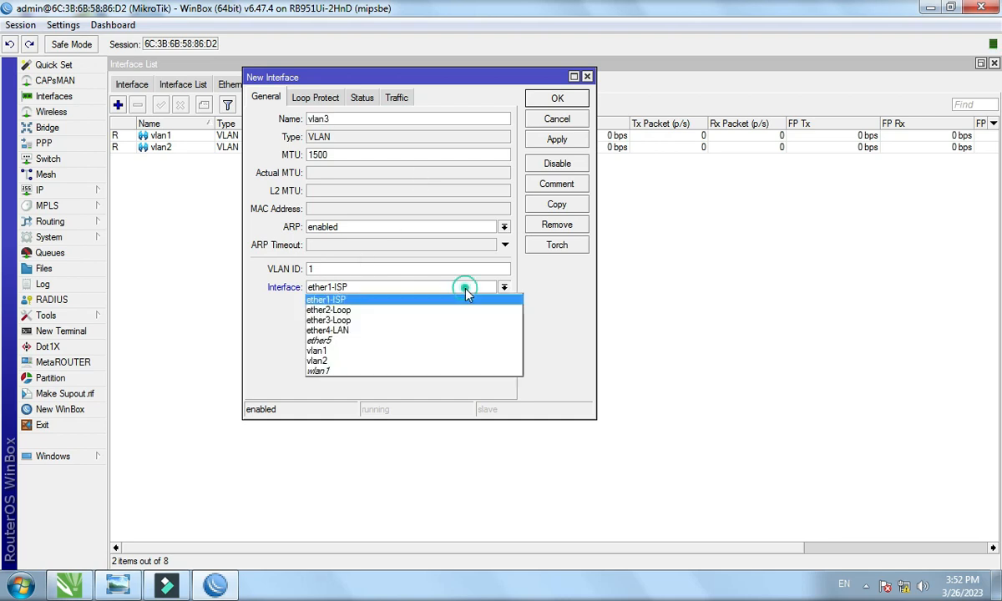
pyautogui.click(411, 321)
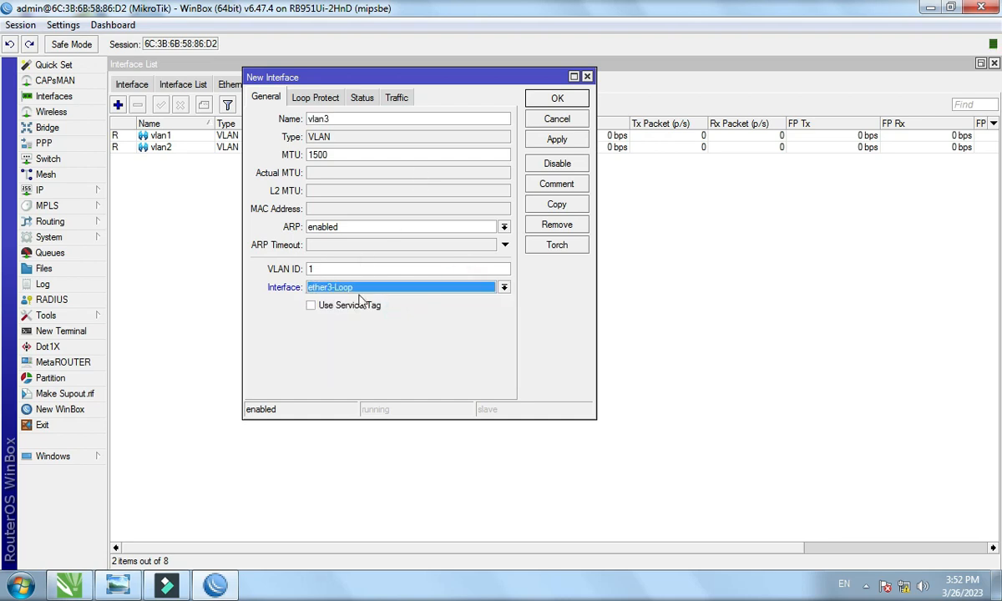
pyautogui.click(551, 142)
pyautogui.click(541, 204)
pyautogui.click(409, 288)
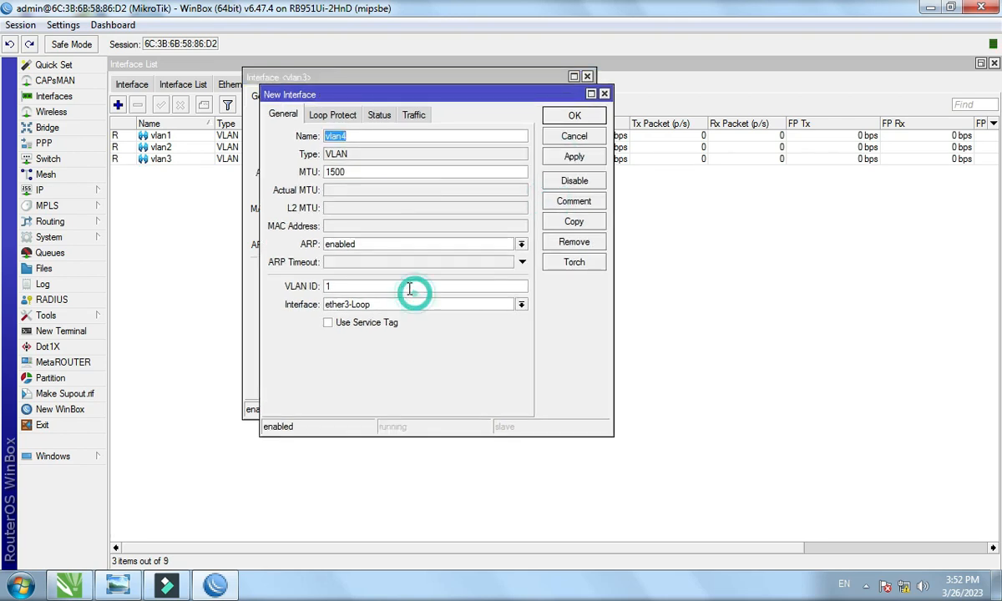
pyautogui.moveTo(410, 289); pyautogui.dragTo(297, 290)
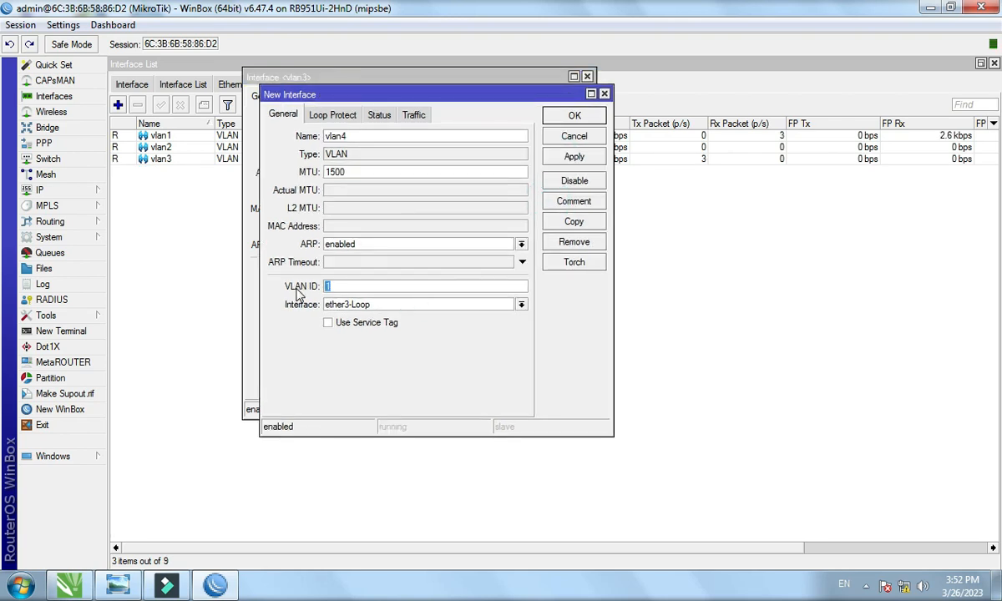
pyautogui.write('2')
pyautogui.click(573, 156)
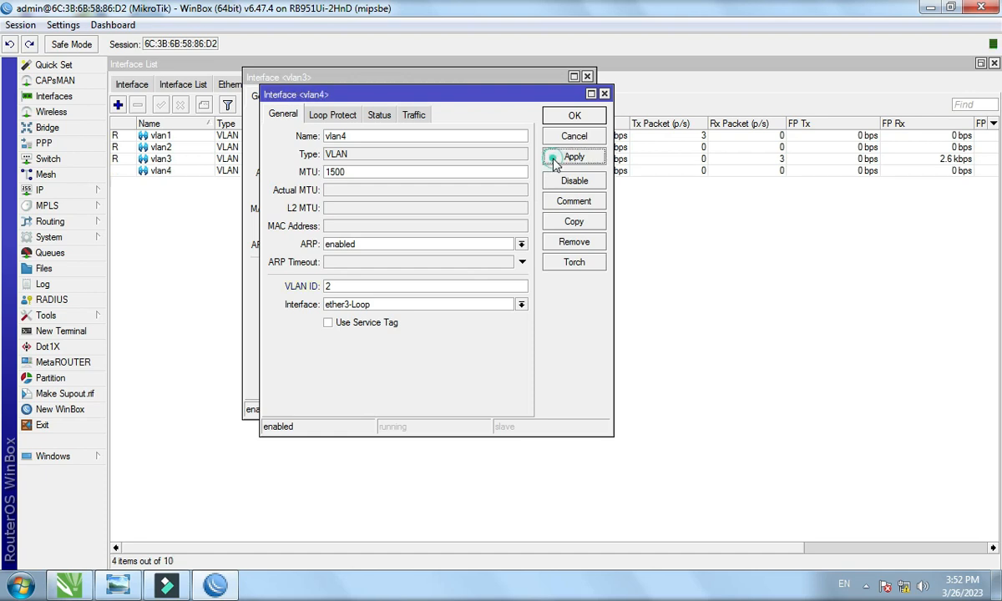
pyautogui.click(575, 115)
pyautogui.click(560, 101)
pyautogui.click(471, 259)
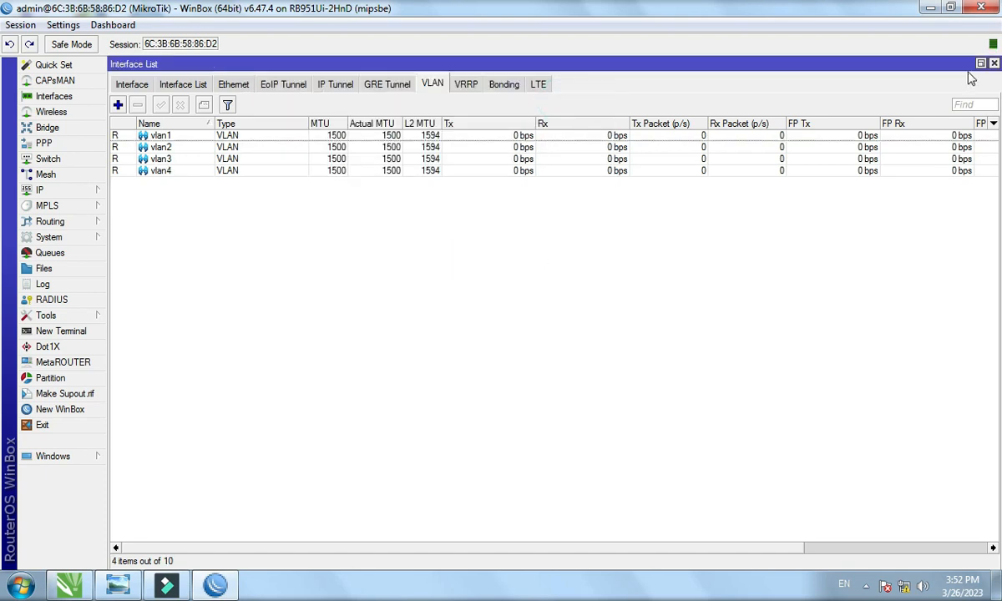
pyautogui.click(993, 65)
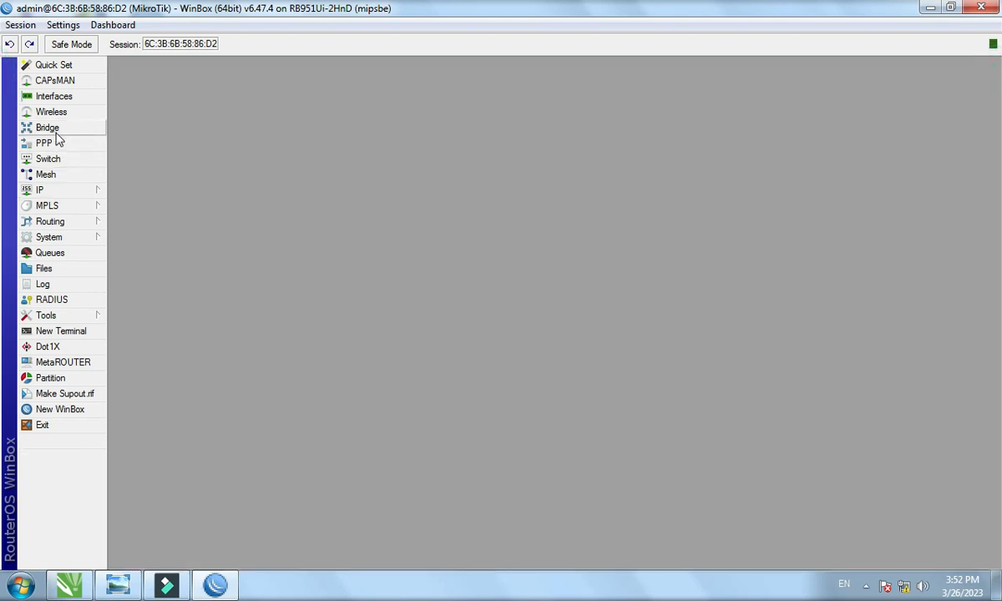
# Create a new bridge, bridge1, with default settings.
pyautogui.click(84, 127)
pyautogui.click(119, 216)
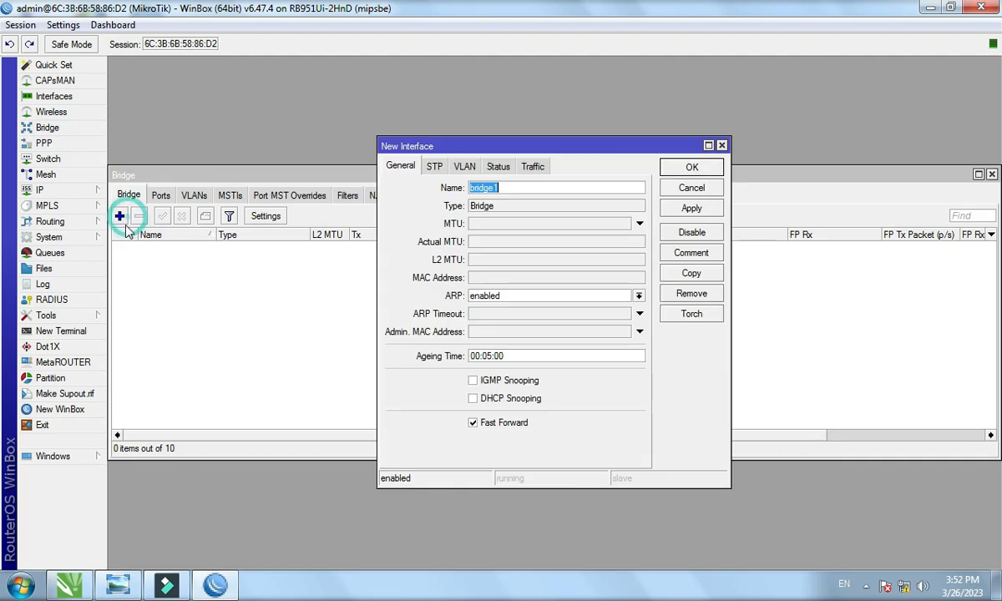
pyautogui.click(690, 208)
pyautogui.click(690, 168)
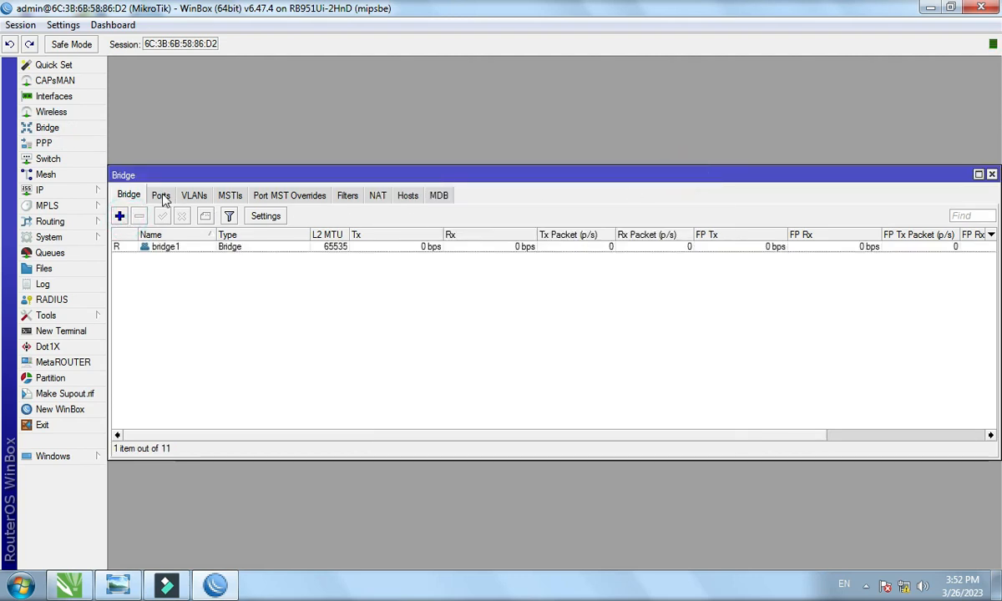
# Add ether1-ISP as a port of bridge1.
pyautogui.click(160, 194)
pyautogui.click(121, 216)
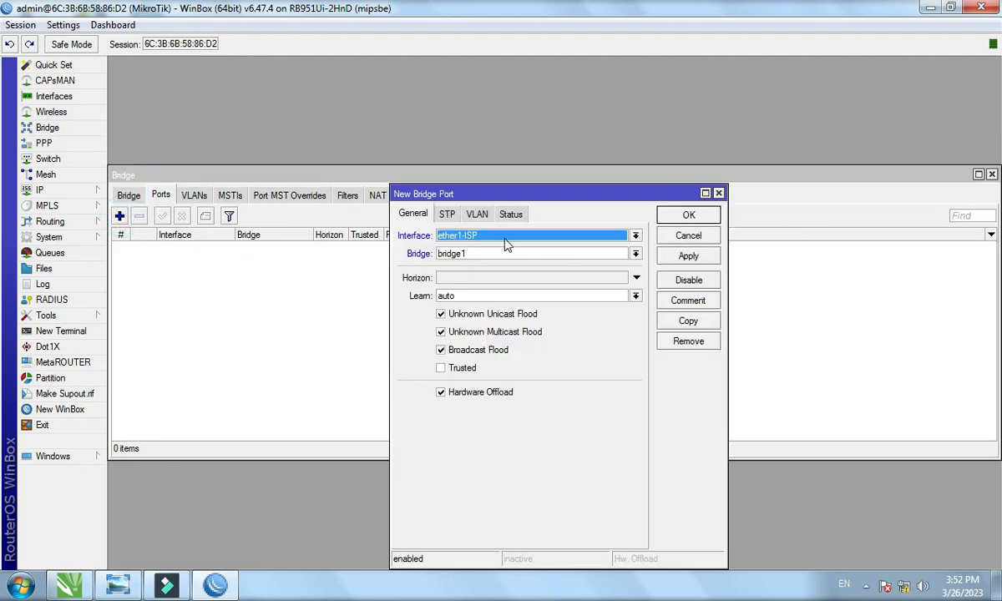
pyautogui.click(505, 238)
pyautogui.click(506, 241)
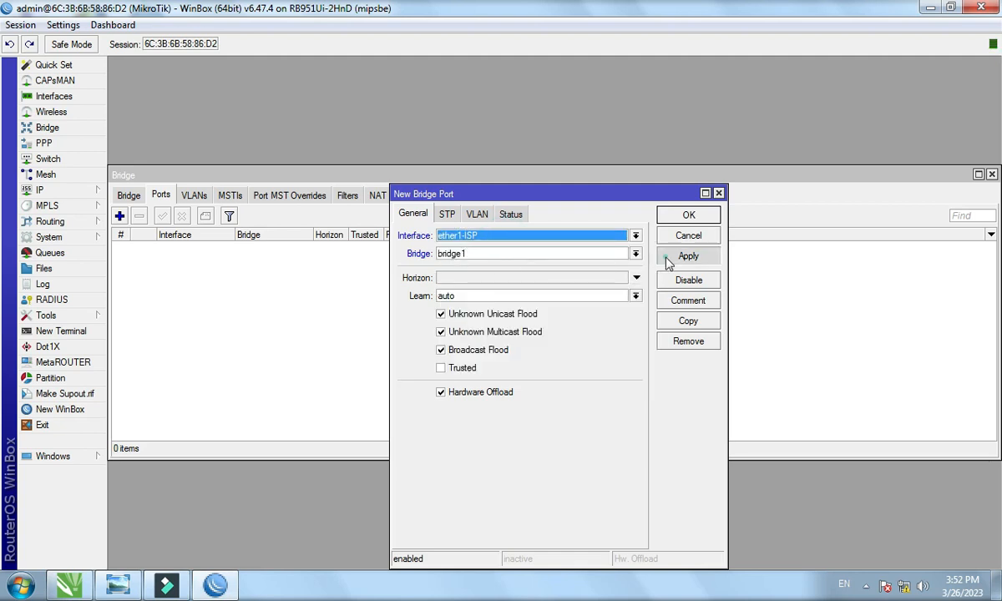
pyautogui.click(671, 261)
pyautogui.click(676, 217)
pyautogui.click(130, 197)
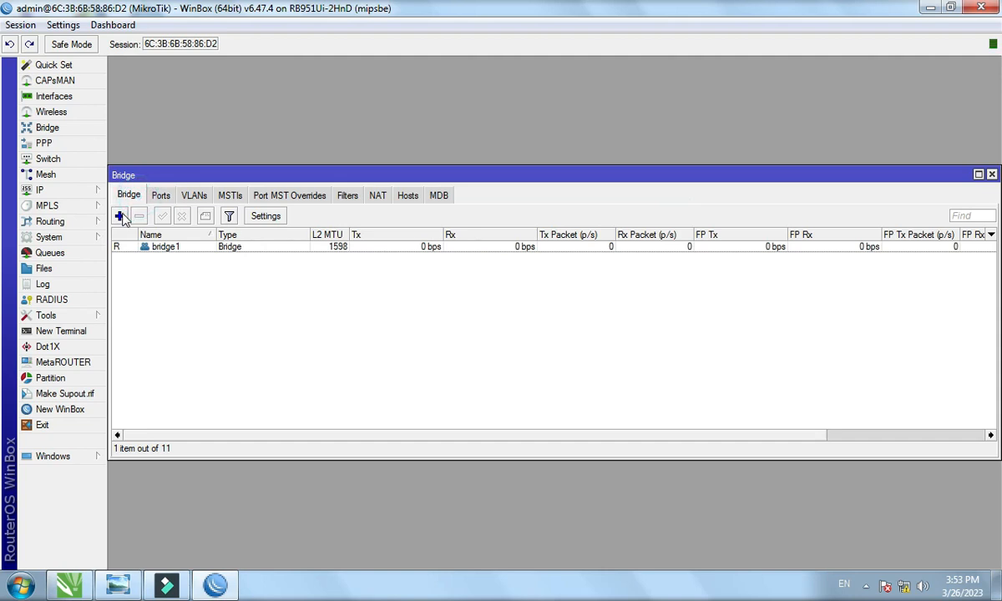
# Create bridge WAN1 and set its Admin. MAC Address to its own MAC address.
pyautogui.click(121, 217)
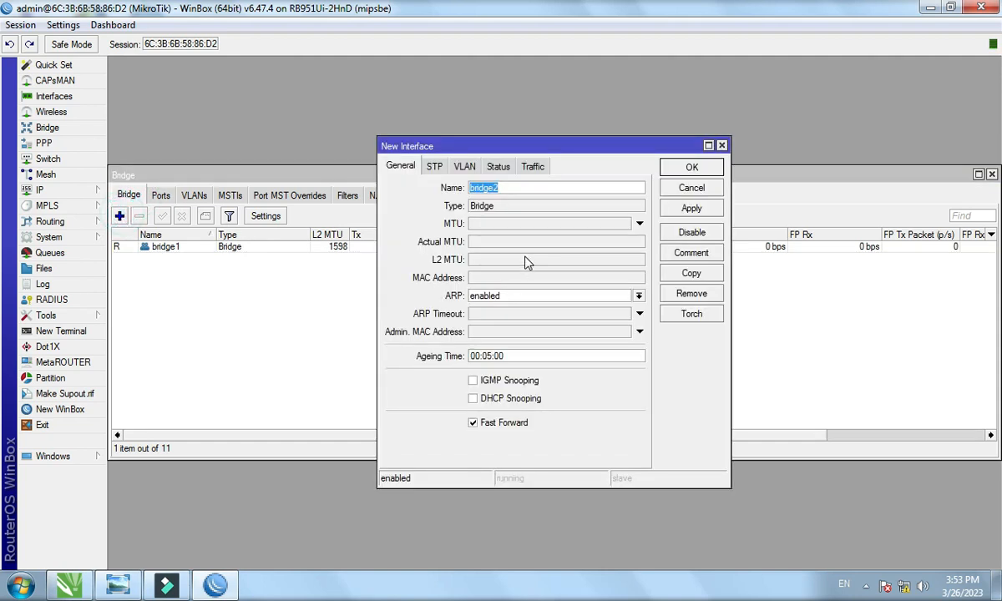
pyautogui.write('WA')
pyautogui.click(678, 207)
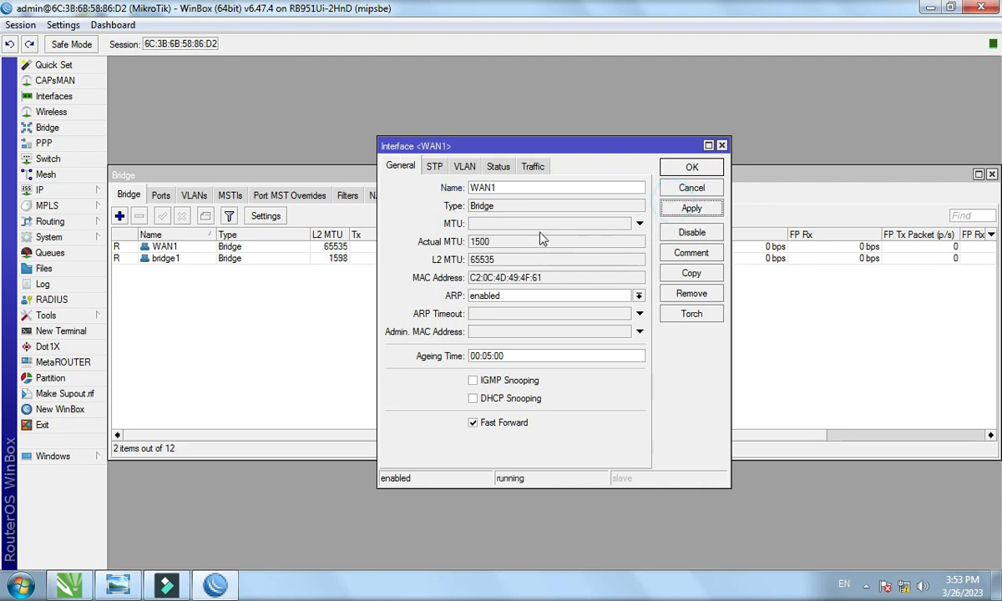
pyautogui.doubleClick(513, 278)
pyautogui.rightClick(537, 284)
pyautogui.click(565, 291)
pyautogui.click(511, 331)
pyautogui.rightClick(527, 331)
pyautogui.click(584, 371)
pyautogui.click(691, 208)
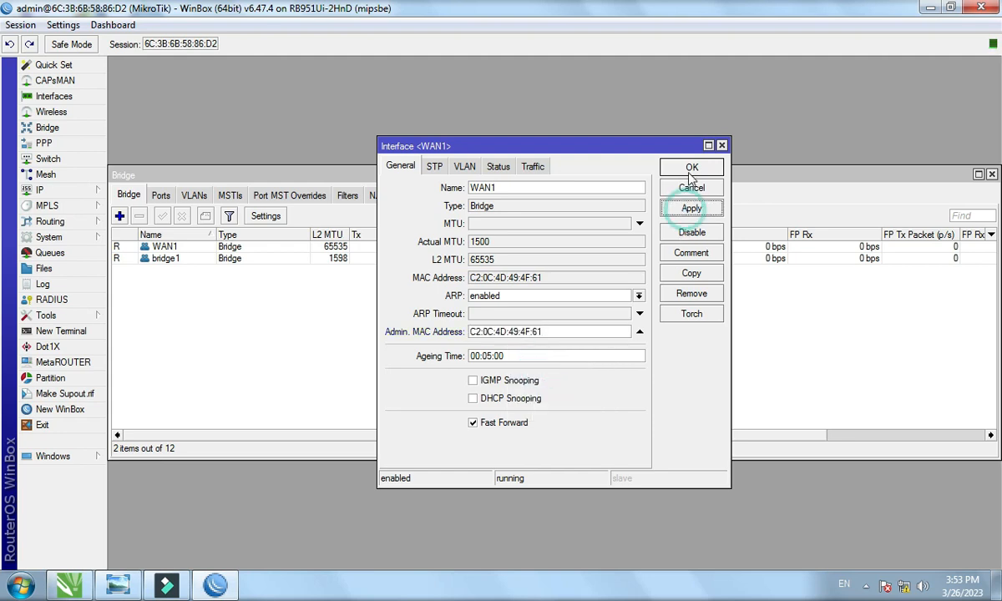
pyautogui.click(692, 167)
# Create bridge WAN2 with its Admin. MAC Address copied from its own MAC.
pyautogui.click(120, 215)
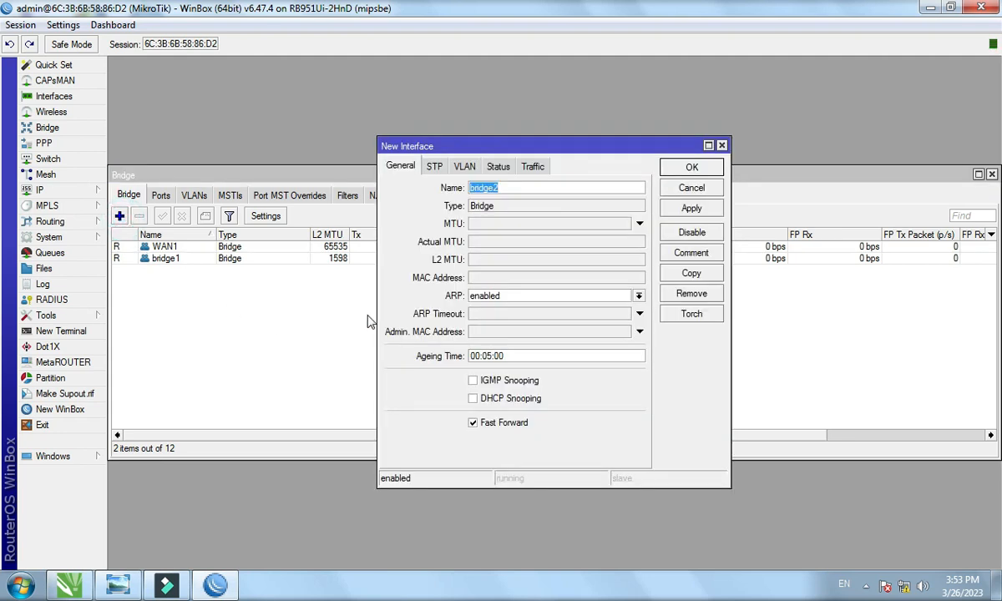
pyautogui.write('WAN2')
pyautogui.click(672, 207)
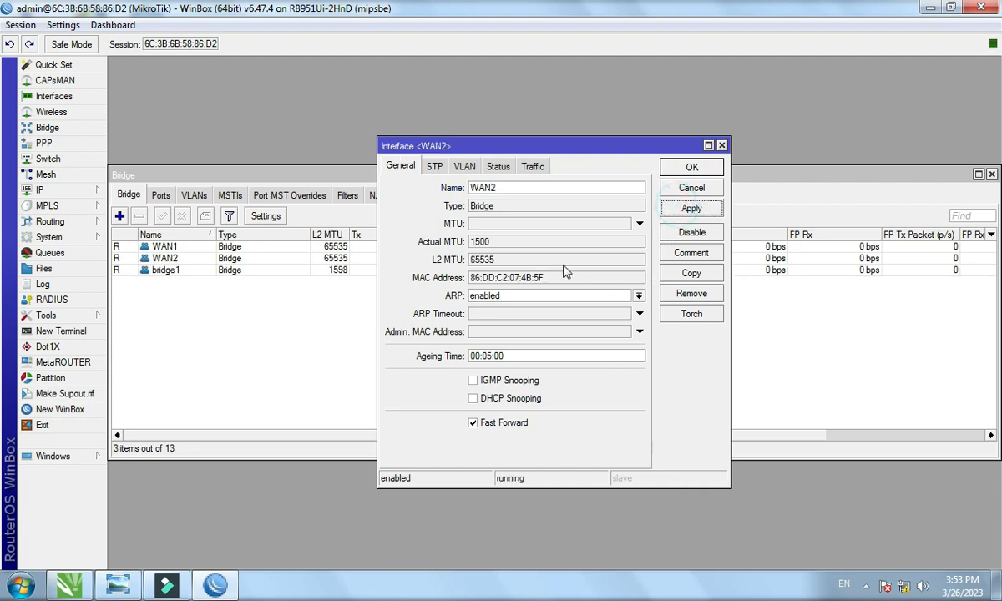
pyautogui.rightClick(526, 285)
pyautogui.click(544, 306)
pyautogui.click(510, 331)
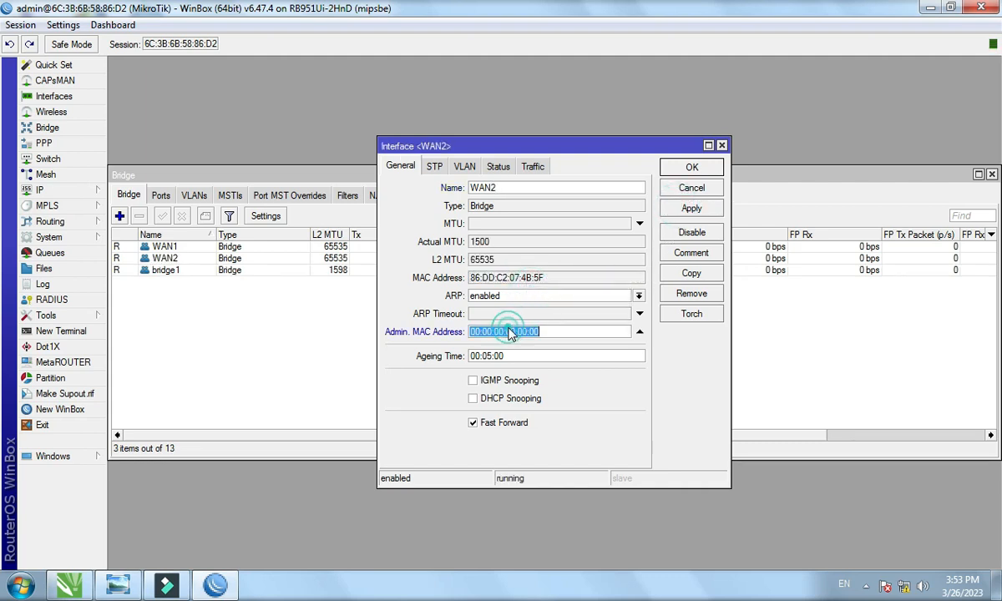
pyautogui.rightClick(511, 331)
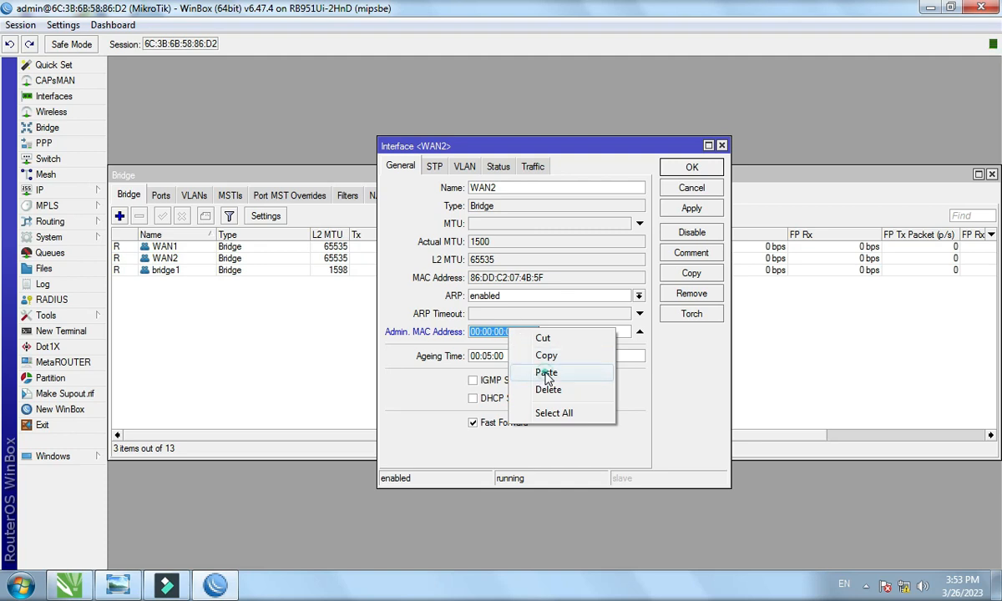
pyautogui.click(546, 374)
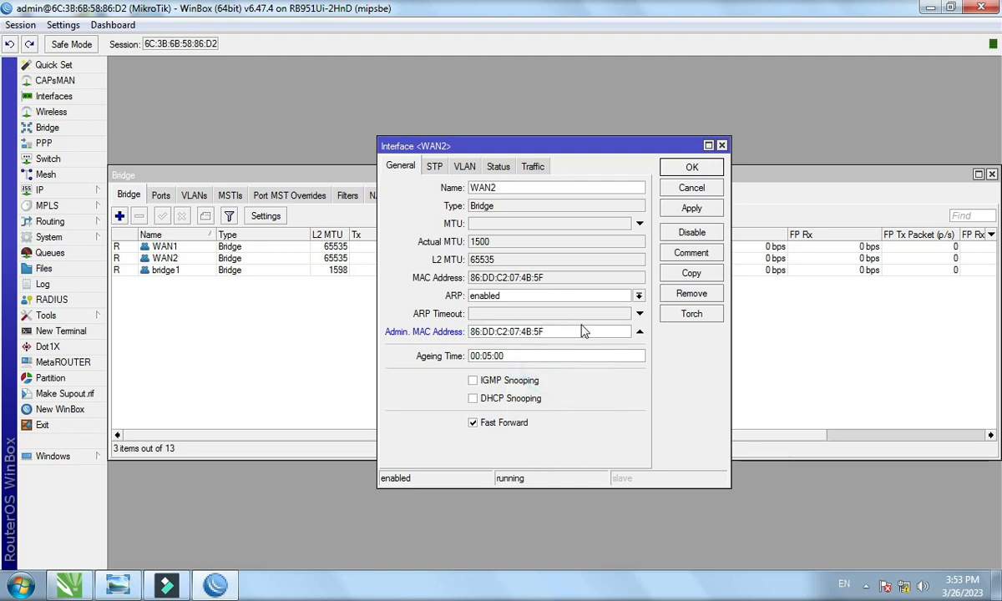
pyautogui.click(692, 167)
# Add vlan1 and vlan2 as ports of bridge1.
pyautogui.click(162, 196)
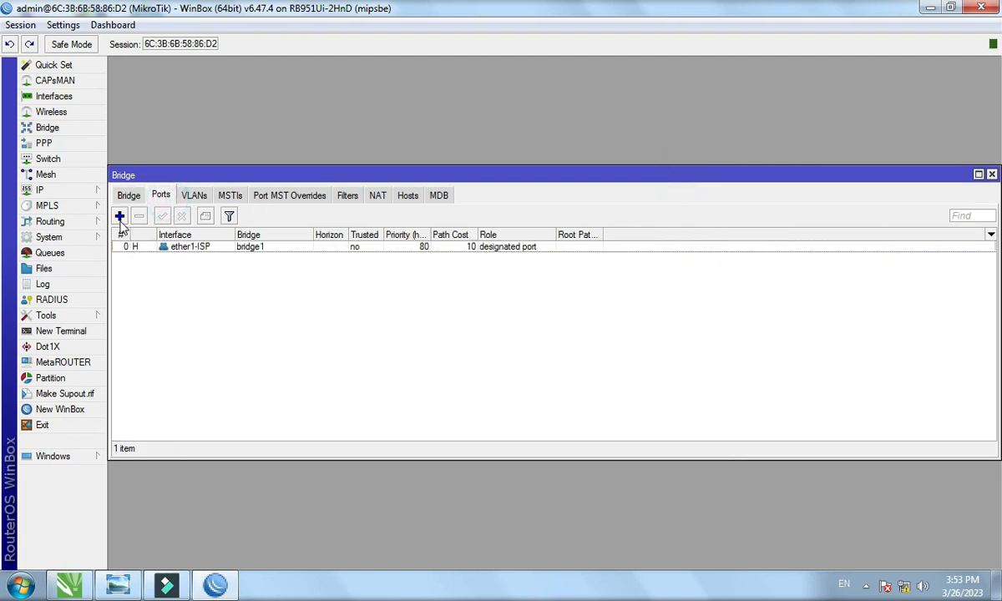
pyautogui.click(120, 216)
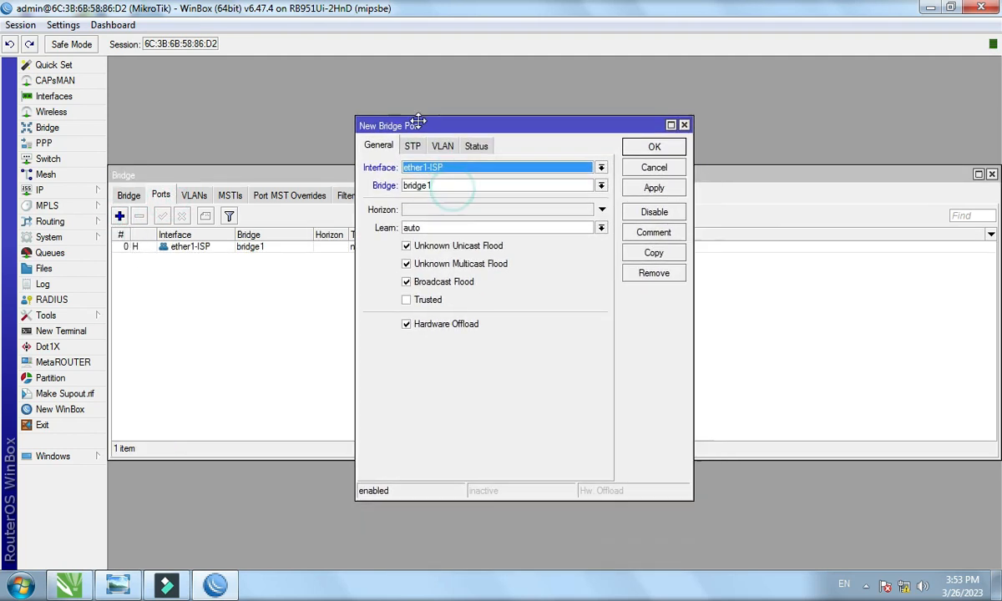
pyautogui.click(439, 174)
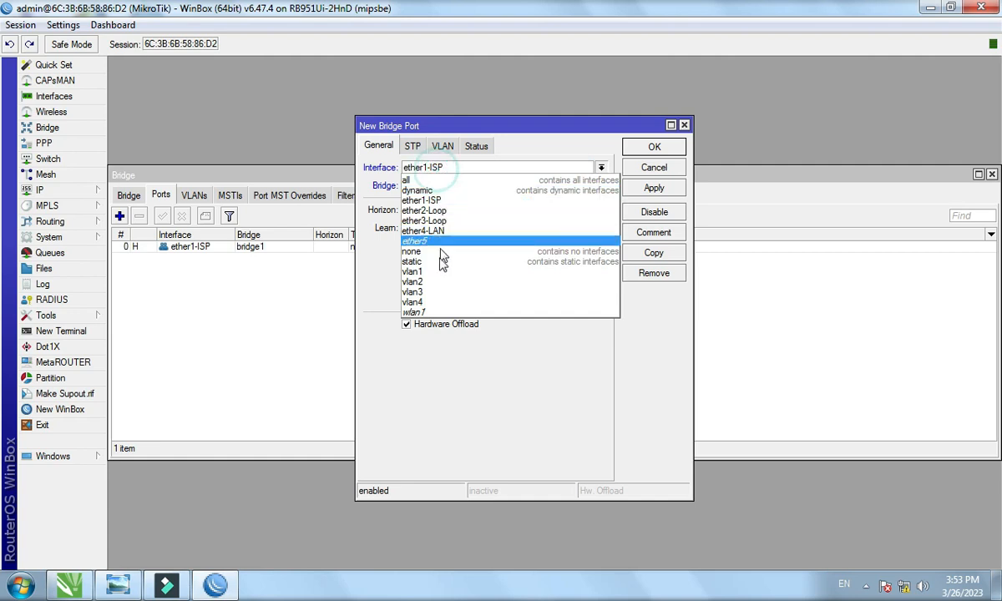
pyautogui.click(433, 272)
pyautogui.click(643, 151)
pyautogui.click(120, 217)
pyautogui.click(434, 167)
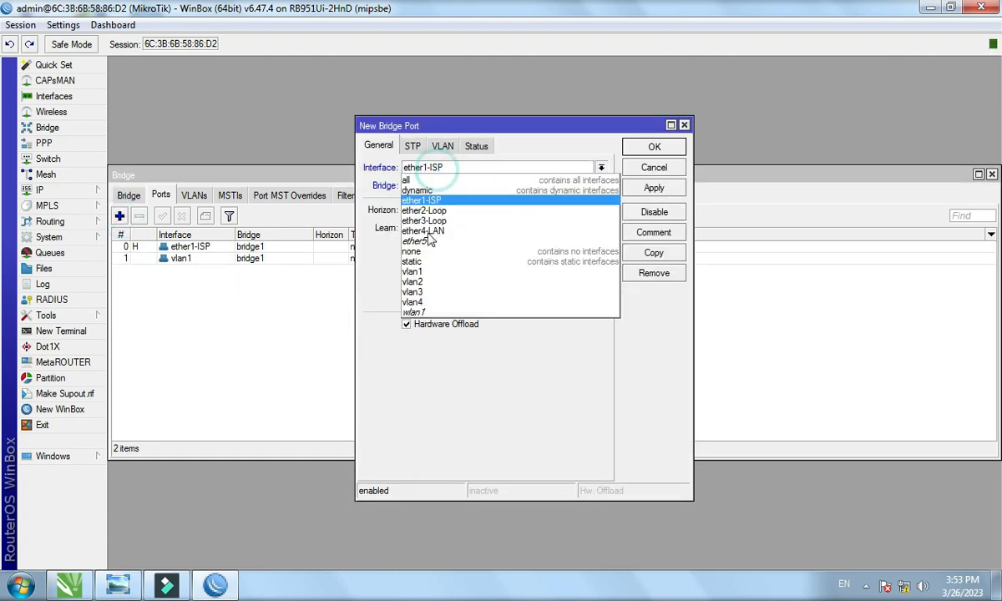
pyautogui.click(422, 276)
pyautogui.click(636, 149)
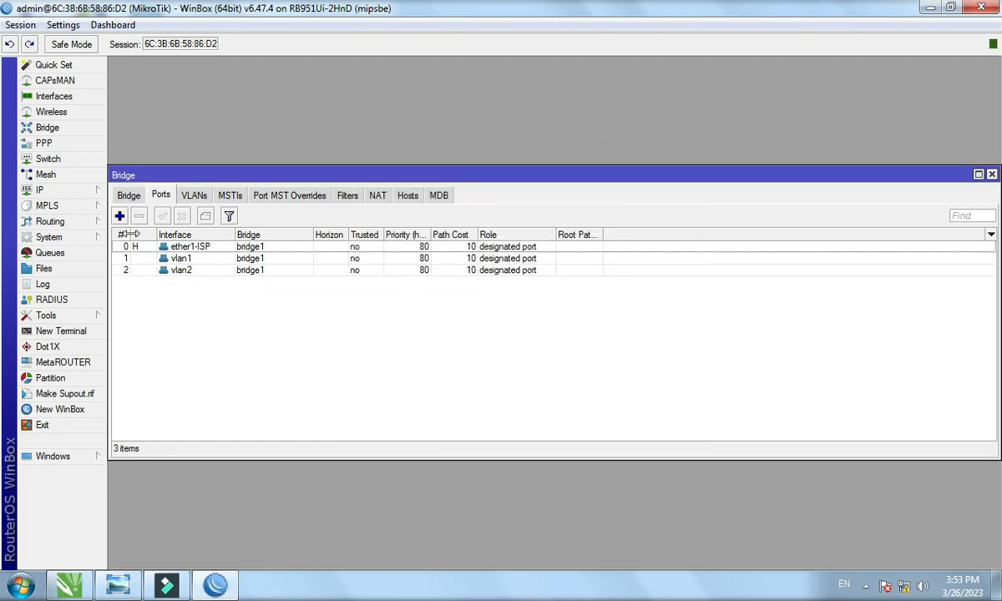
# Add vlan3 as a port of bridge WAN1 and vlan4 as a port of WAN2.
pyautogui.click(120, 216)
pyautogui.click(443, 168)
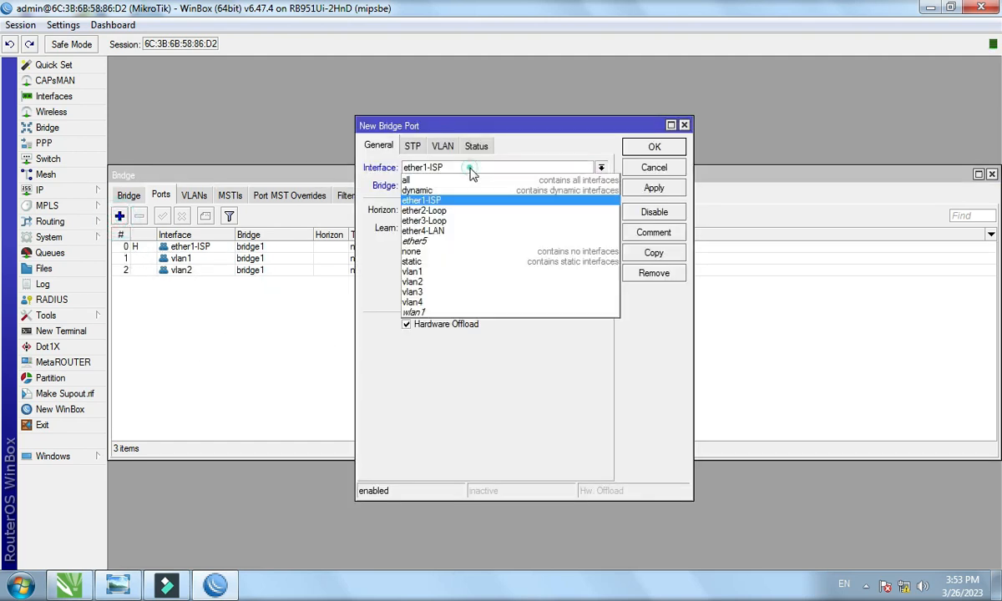
pyautogui.click(441, 293)
pyautogui.click(441, 185)
pyautogui.click(440, 198)
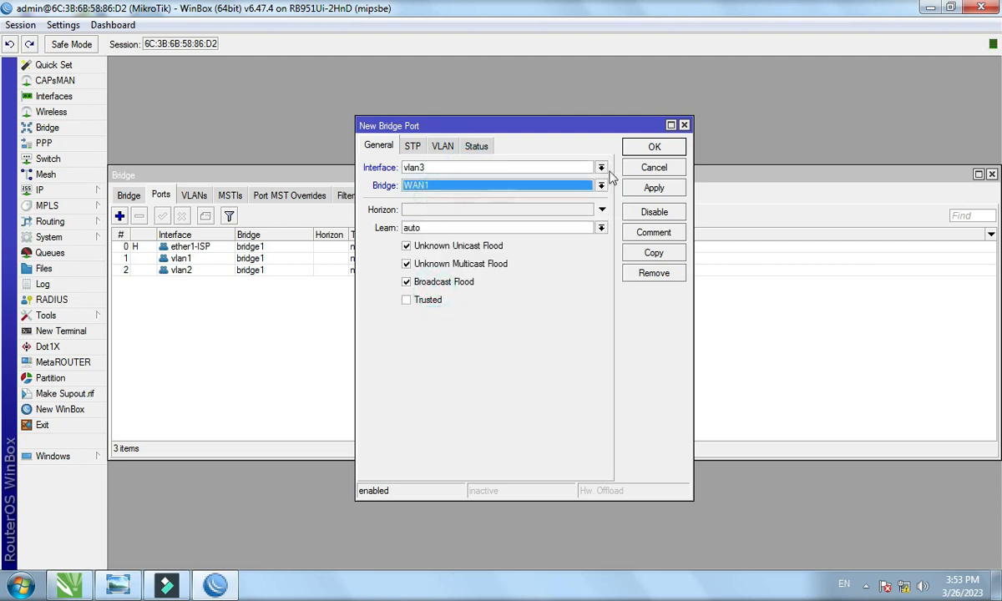
pyautogui.click(639, 148)
pyautogui.click(119, 217)
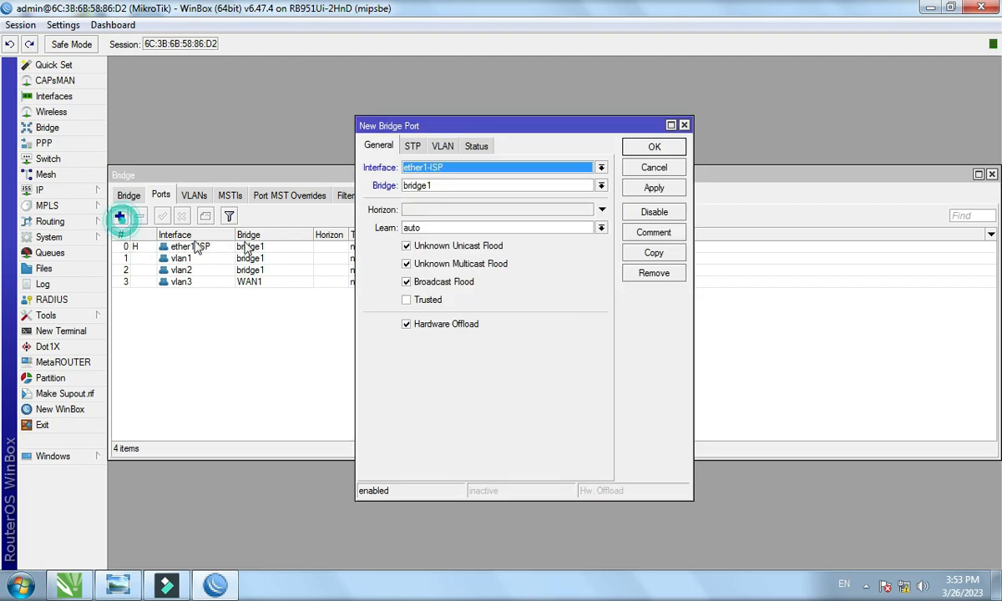
pyautogui.click(408, 167)
pyautogui.click(432, 302)
pyautogui.click(445, 186)
pyautogui.click(440, 206)
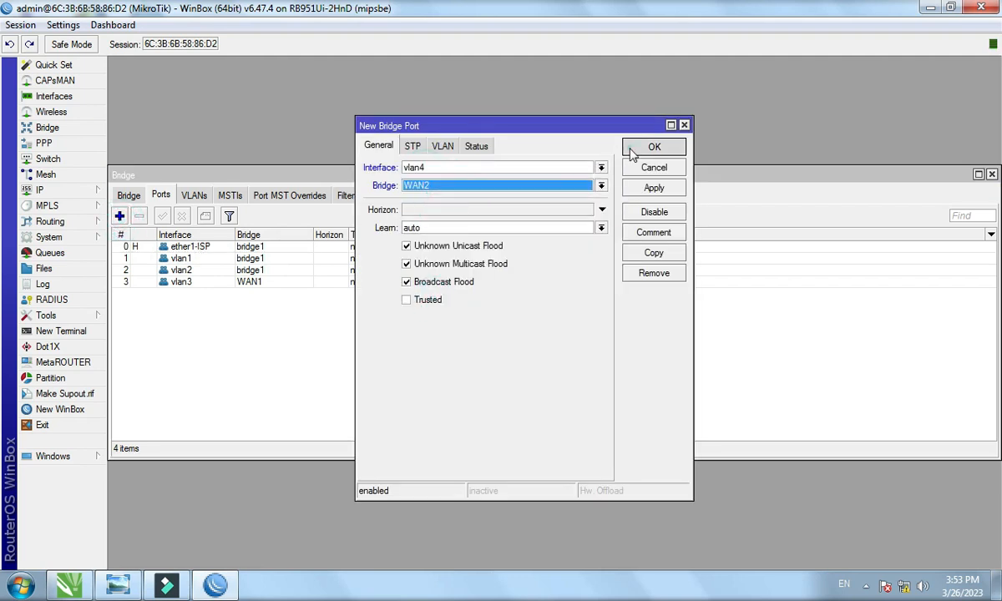
pyautogui.click(632, 151)
# Check the vlan3 and vlan4 entries in the bridge ports list.
pyautogui.click(369, 313)
pyautogui.click(479, 295)
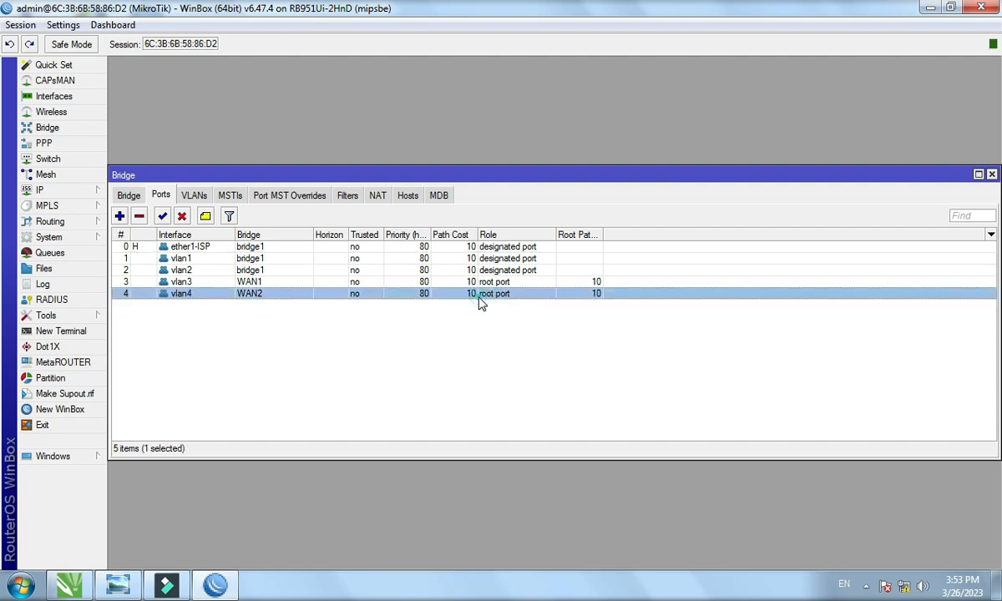
pyautogui.click(480, 285)
pyautogui.click(476, 312)
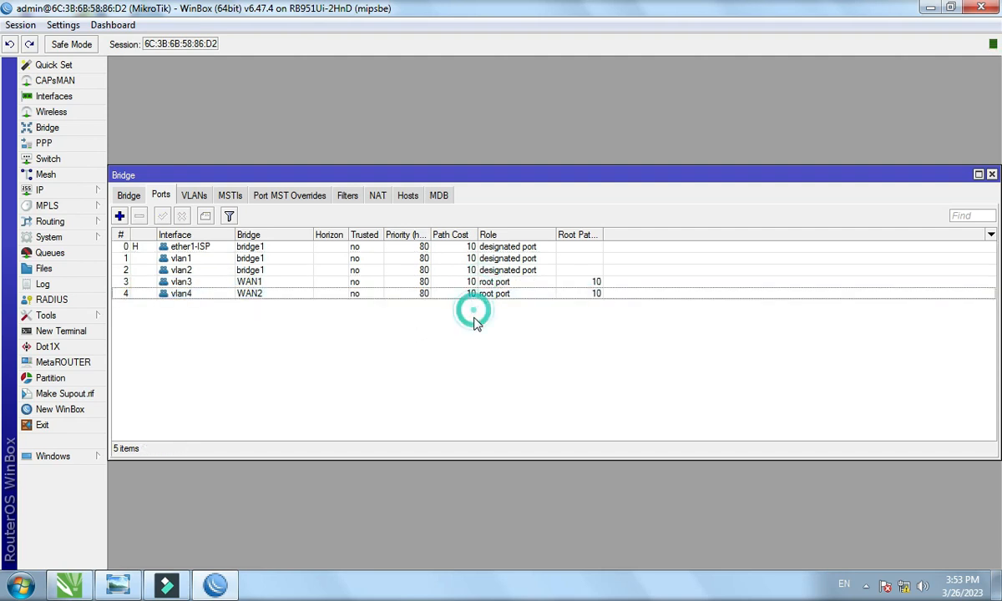
pyautogui.click(477, 281)
pyautogui.click(475, 292)
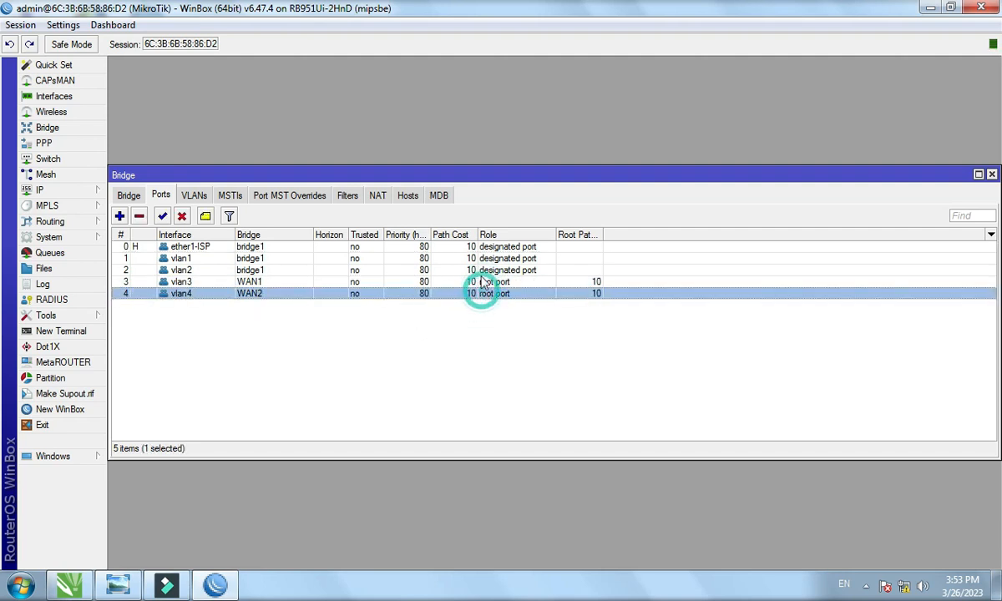
pyautogui.click(466, 334)
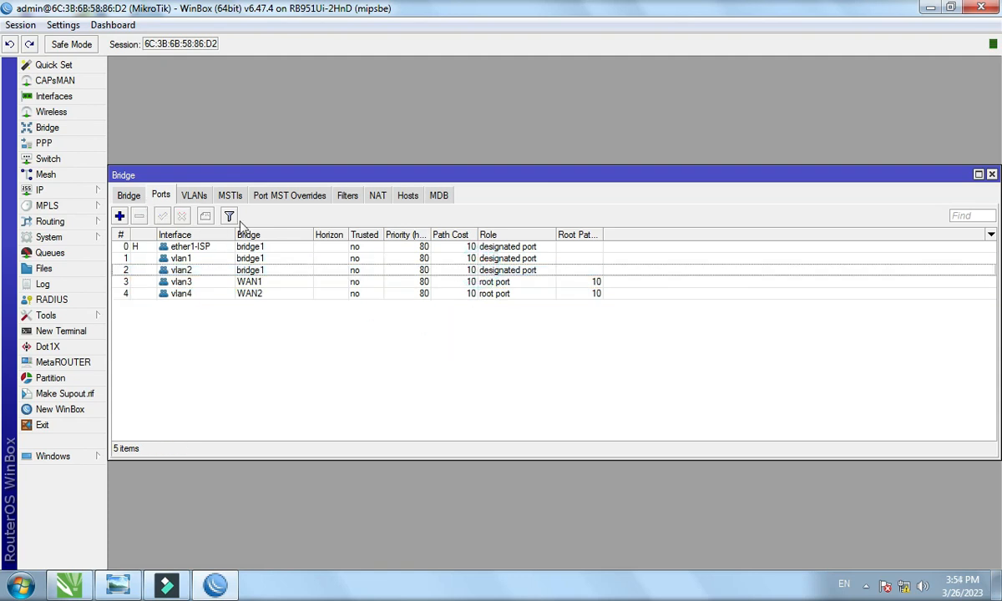
# Close the Bridge window, then look at a new Firewall NAT rule and discard it.
pyautogui.click(991, 176)
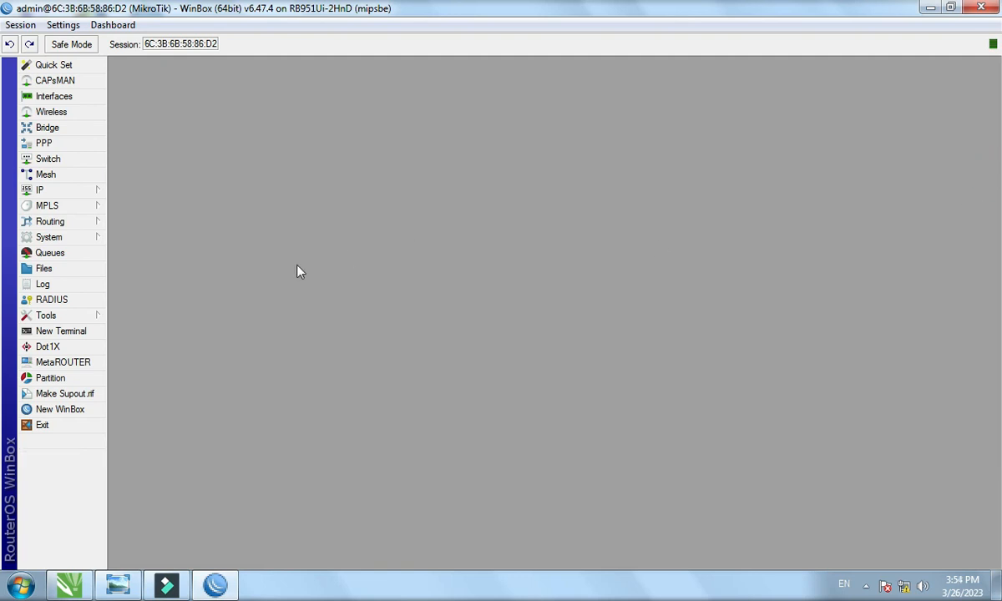
pyautogui.click(63, 192)
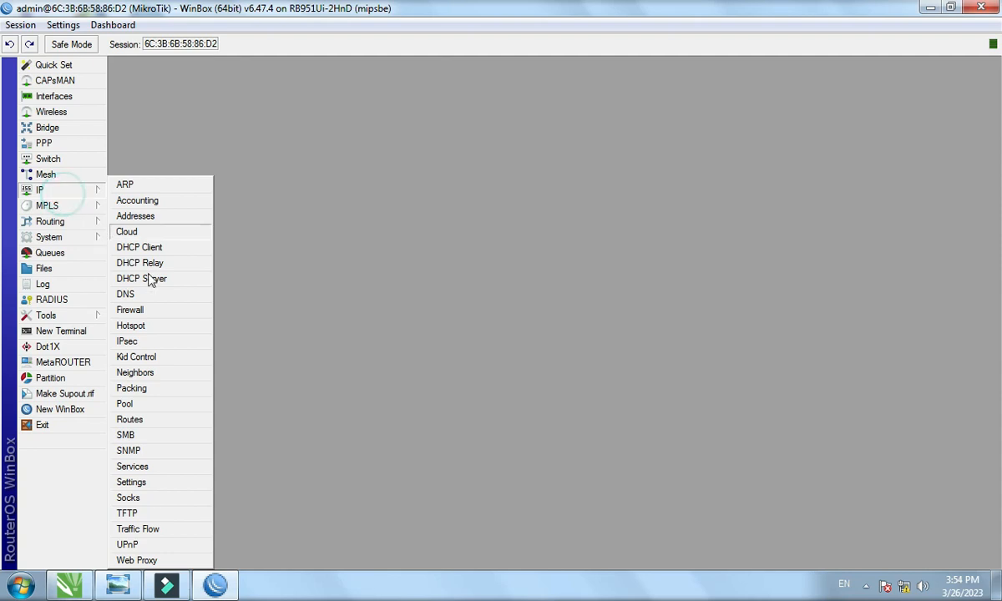
pyautogui.click(147, 312)
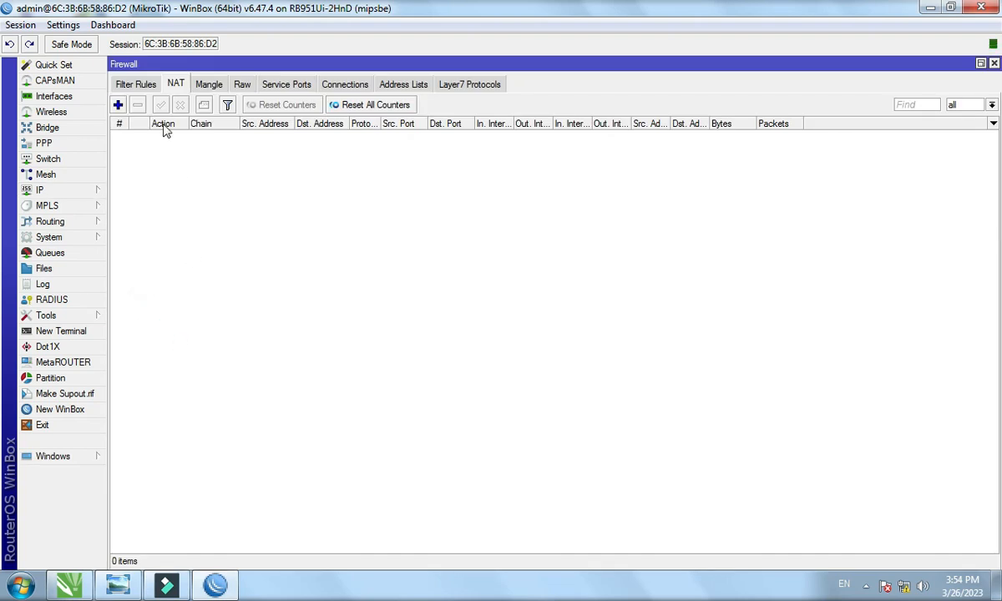
pyautogui.click(118, 106)
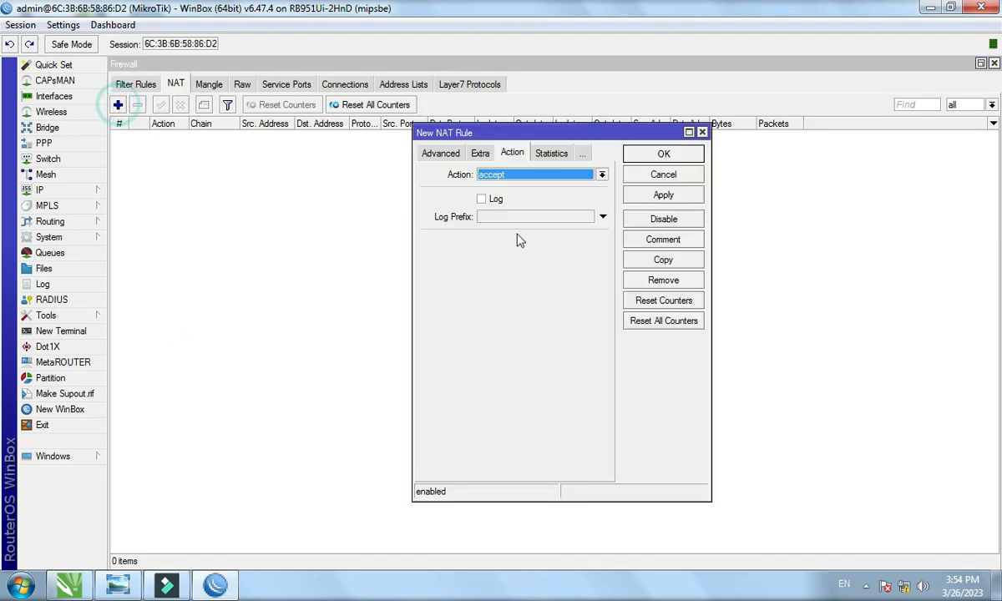
pyautogui.click(427, 154)
pyautogui.click(434, 153)
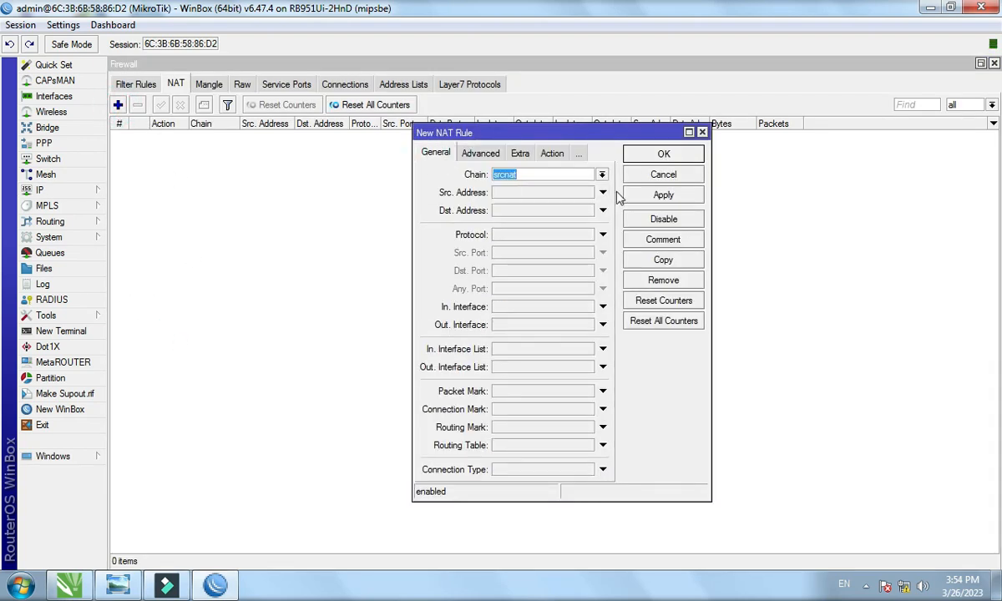
pyautogui.click(702, 132)
pyautogui.click(994, 64)
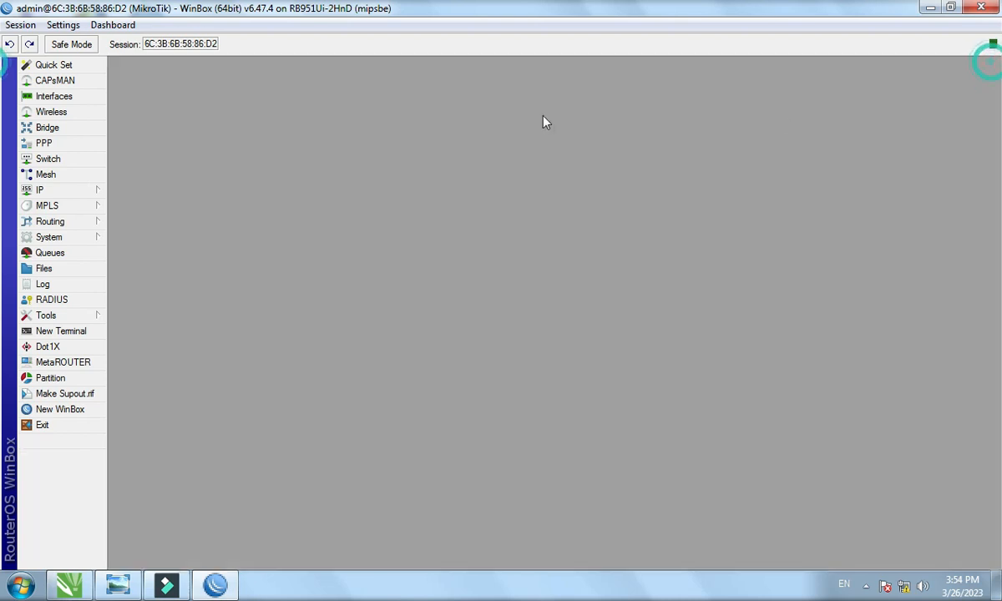
# Reopen Interfaces, discard a new VLAN, and show all 13 interfaces.
pyautogui.click(60, 97)
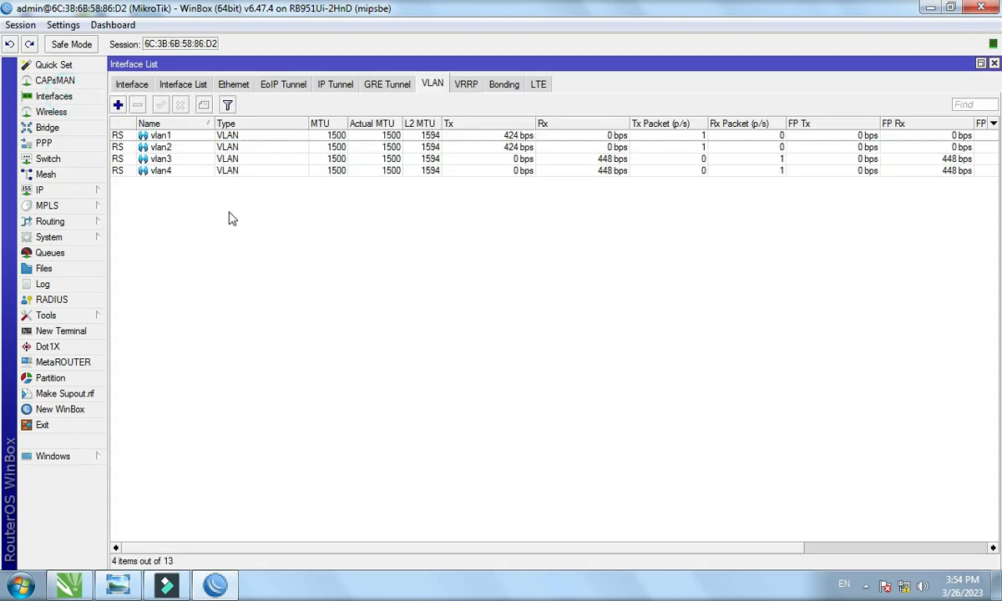
pyautogui.click(118, 105)
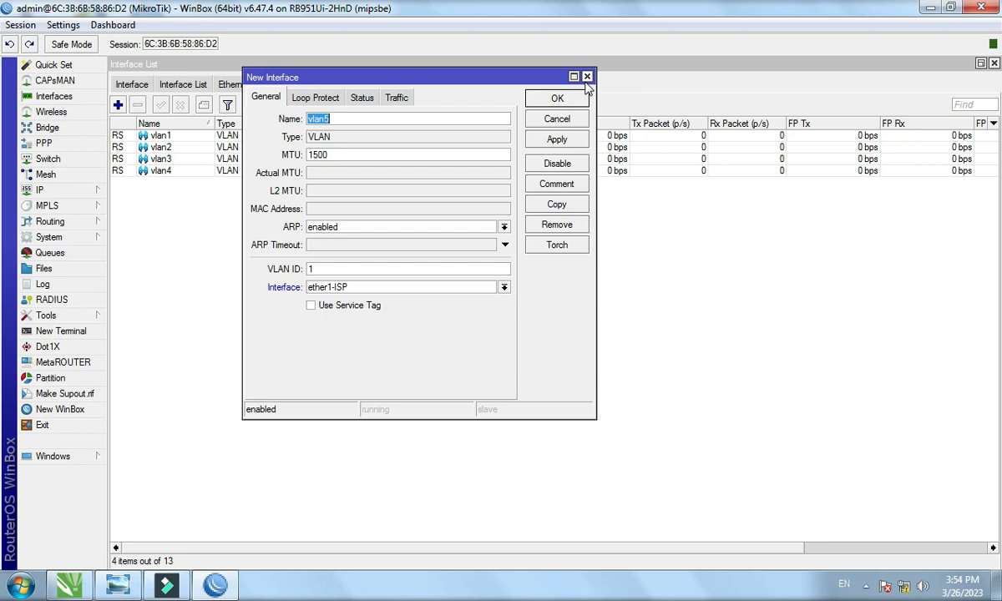
pyautogui.click(587, 77)
pyautogui.click(121, 84)
pyautogui.click(122, 107)
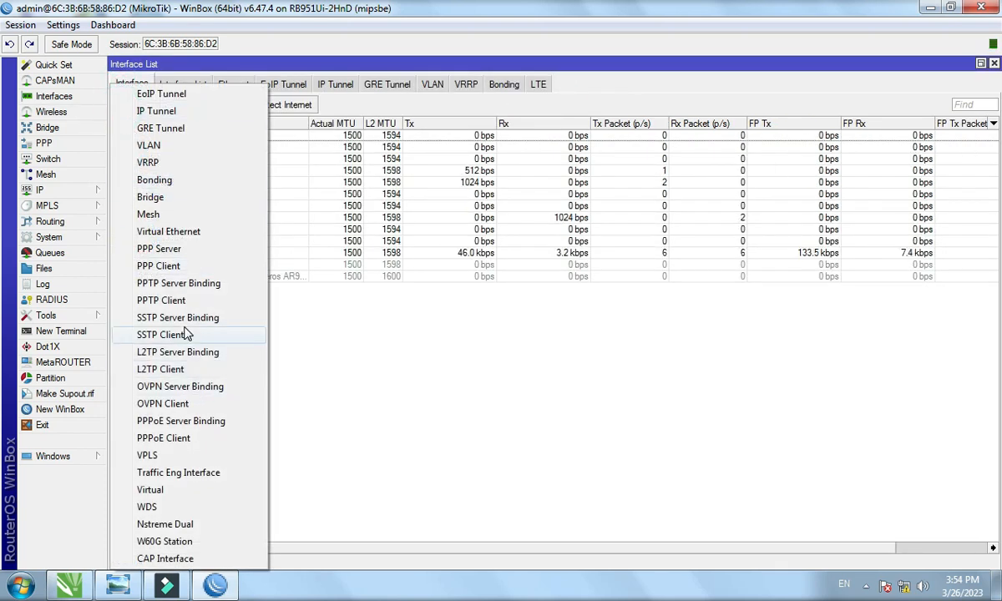
# Add a new PPPoE client running over the WAN1 interface.
pyautogui.click(184, 441)
pyautogui.click(398, 166)
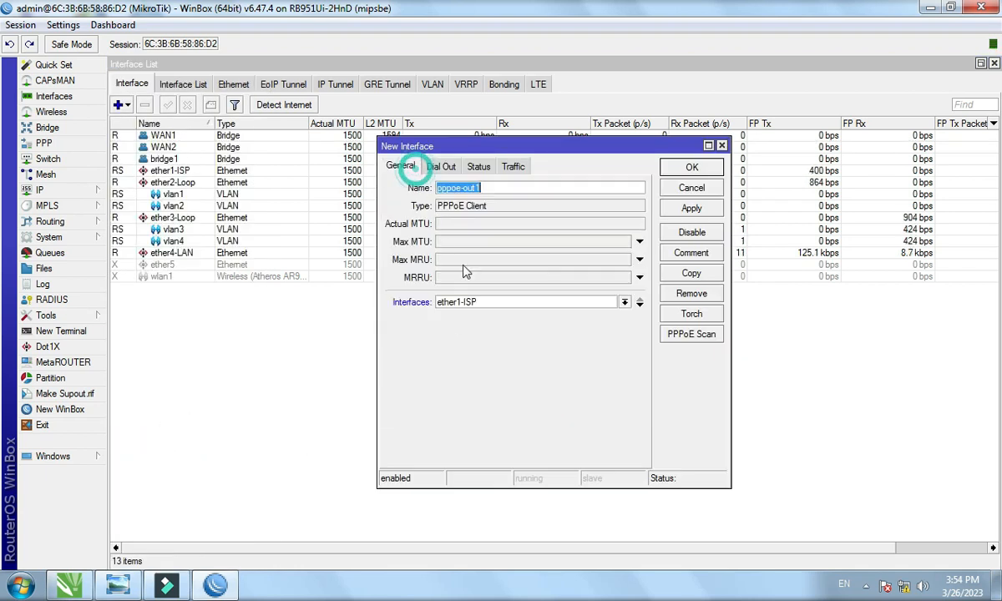
pyautogui.click(482, 305)
pyautogui.click(477, 316)
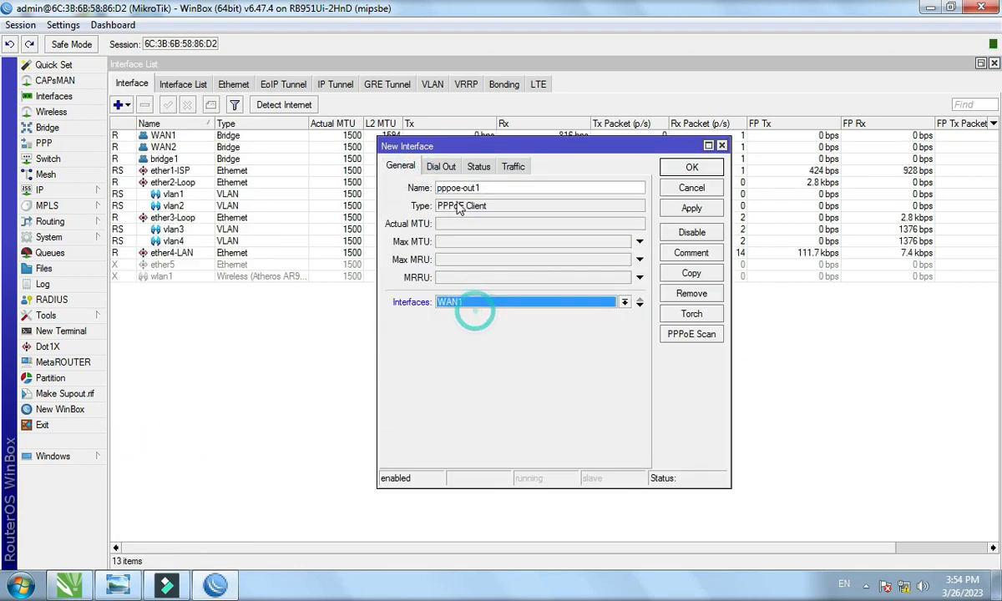
# Enter the PPPoE user name and password, choose the default-encryption profile, and save pppoe-out1.
pyautogui.click(444, 168)
pyautogui.click(501, 231)
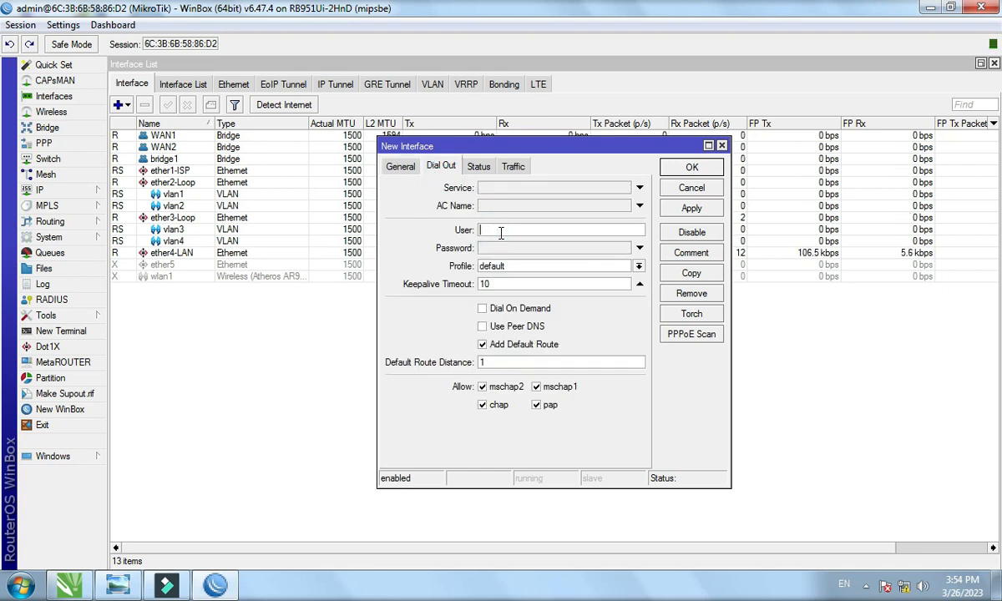
pyautogui.write('a')
pyautogui.click(498, 249)
pyautogui.write('1')
pyautogui.click(498, 266)
pyautogui.click(504, 284)
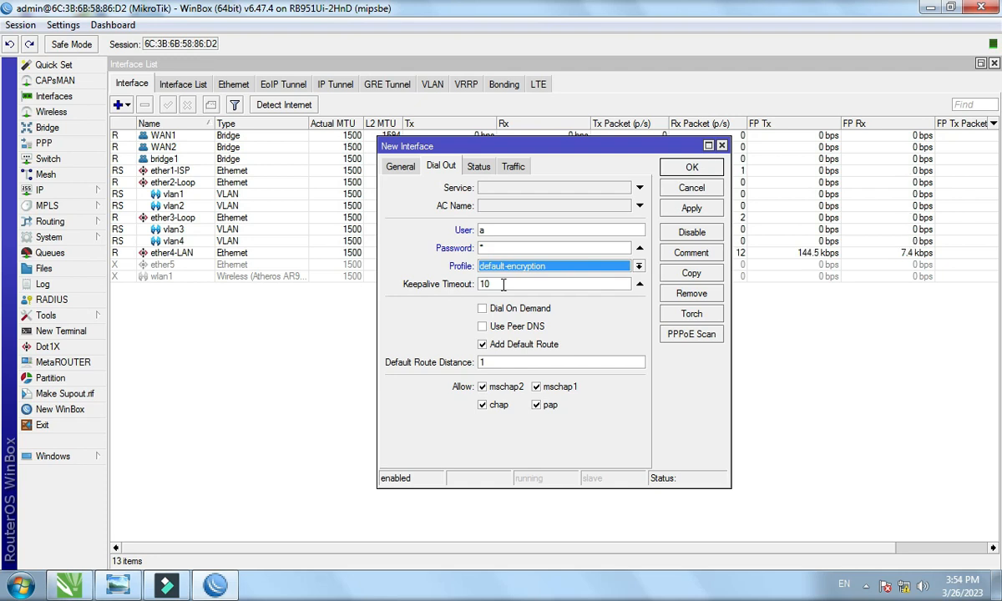
pyautogui.click(692, 208)
pyautogui.click(690, 168)
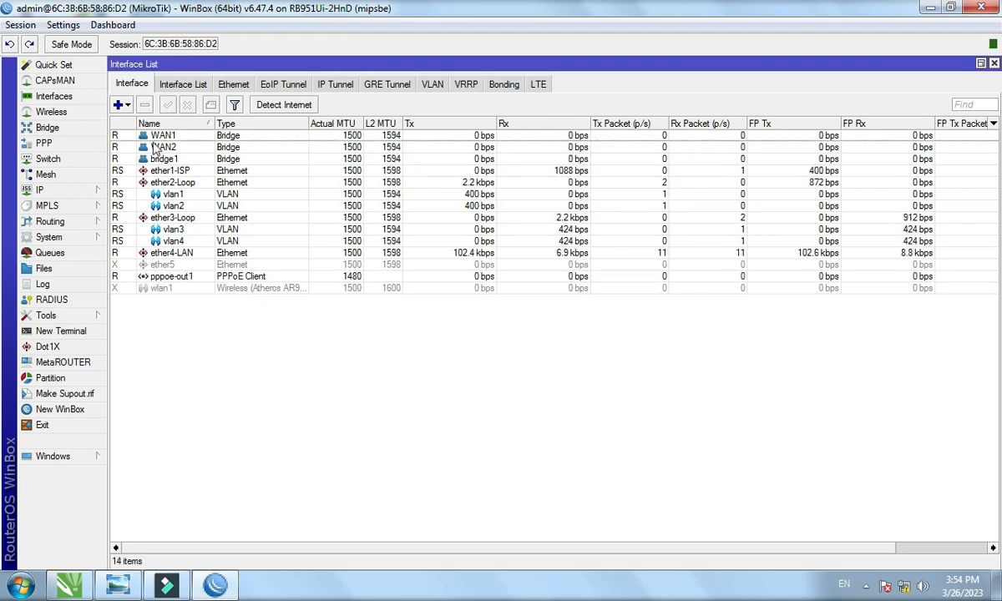
pyautogui.click(117, 104)
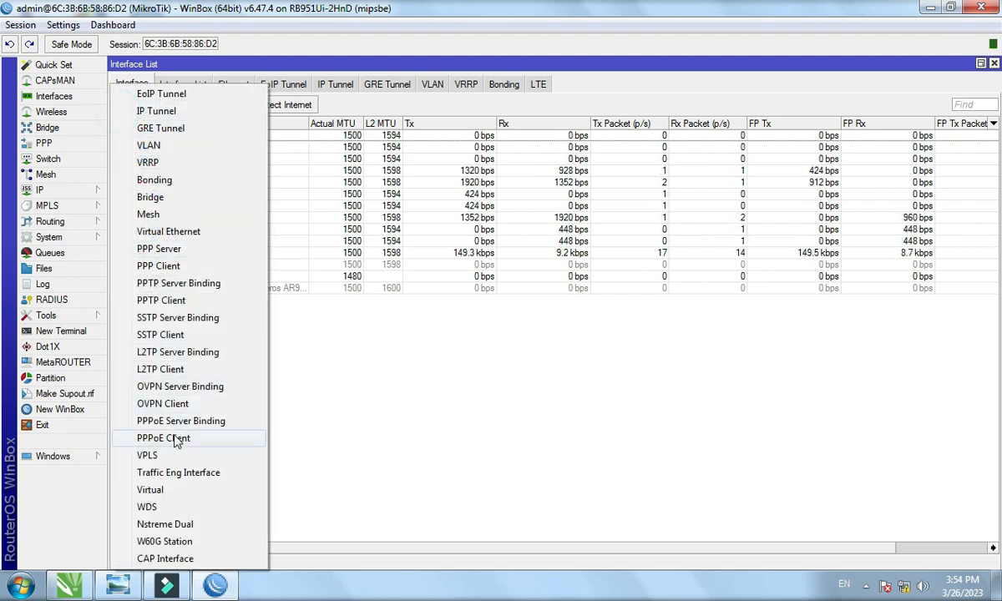
# Add PPPoE client pppoe-out2 on WAN2 with the user name, password and default-encryption profile.
pyautogui.click(179, 437)
pyautogui.click(401, 166)
pyautogui.click(459, 302)
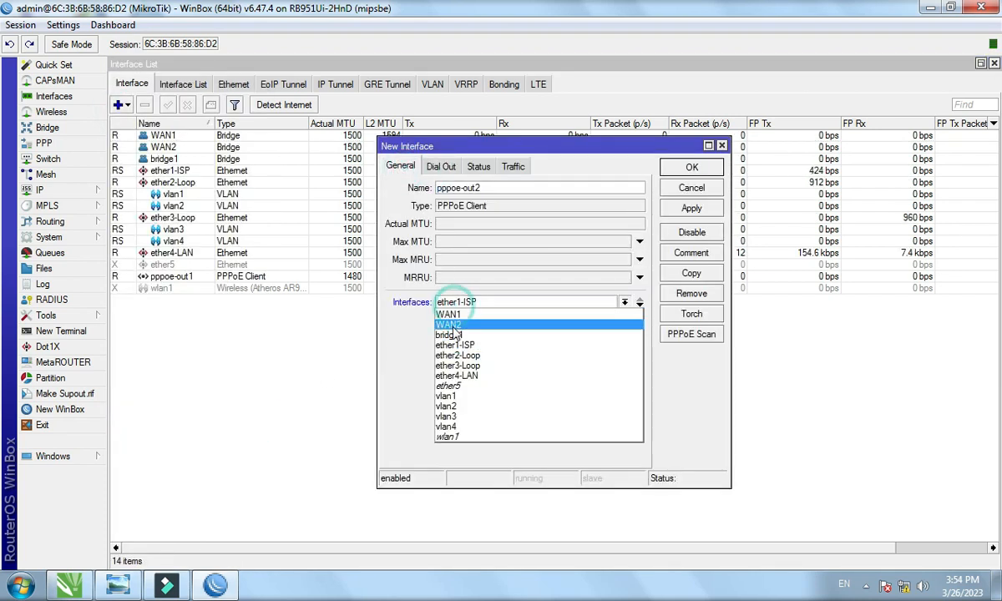
pyautogui.click(454, 325)
pyautogui.click(443, 167)
pyautogui.click(497, 231)
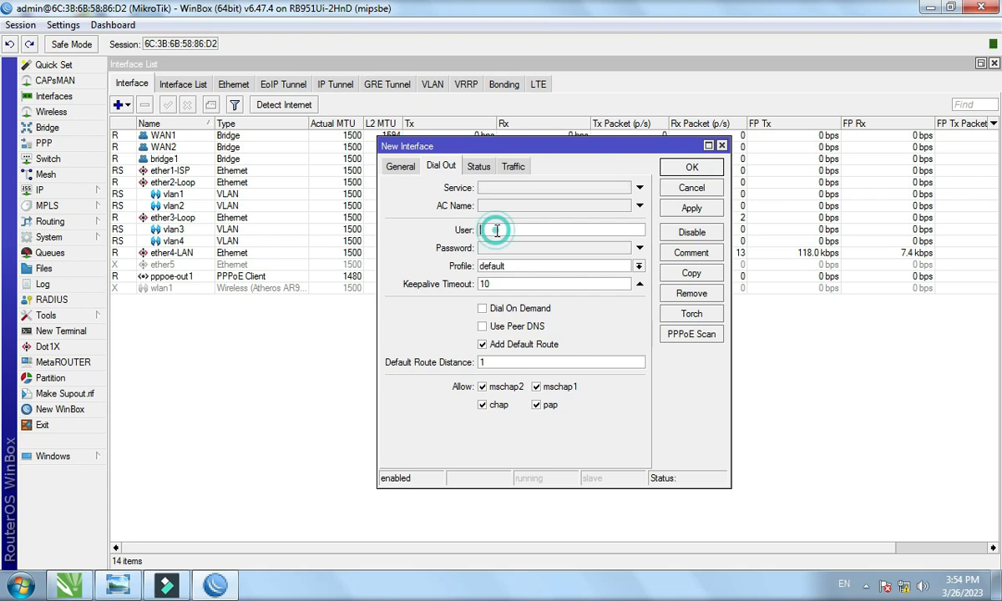
pyautogui.click(493, 250)
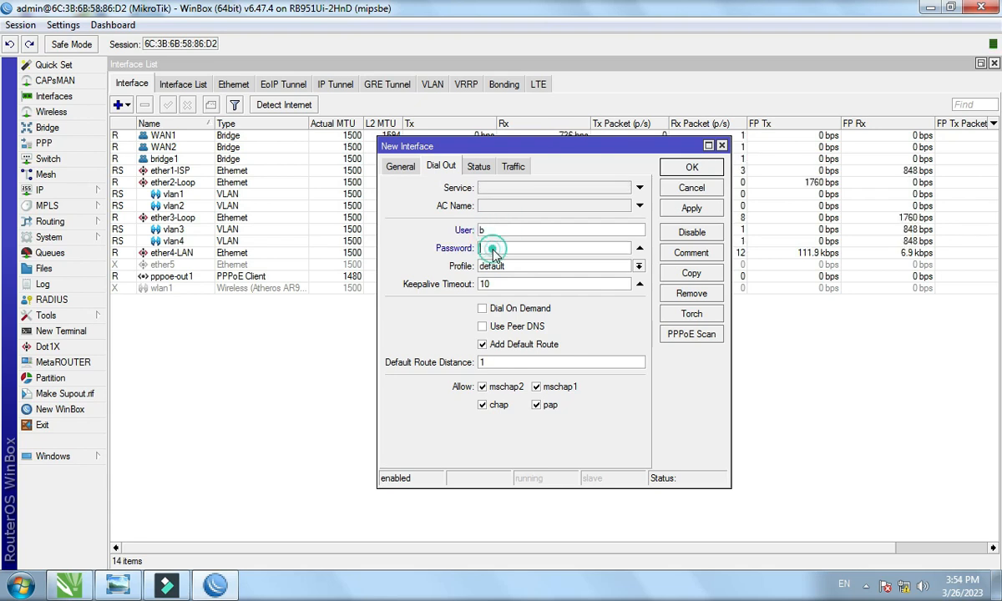
pyautogui.click(497, 265)
pyautogui.click(501, 294)
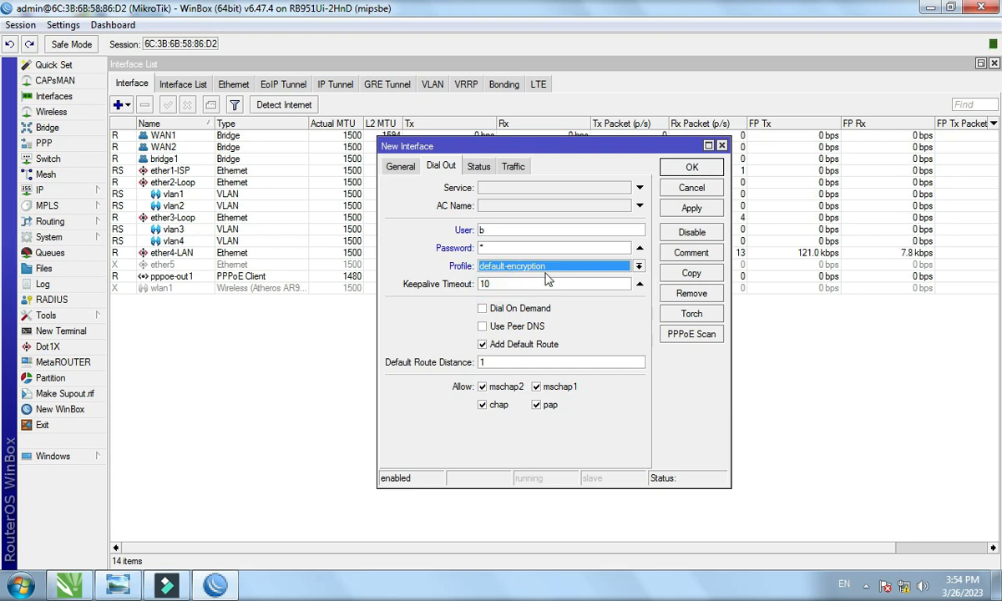
pyautogui.click(693, 210)
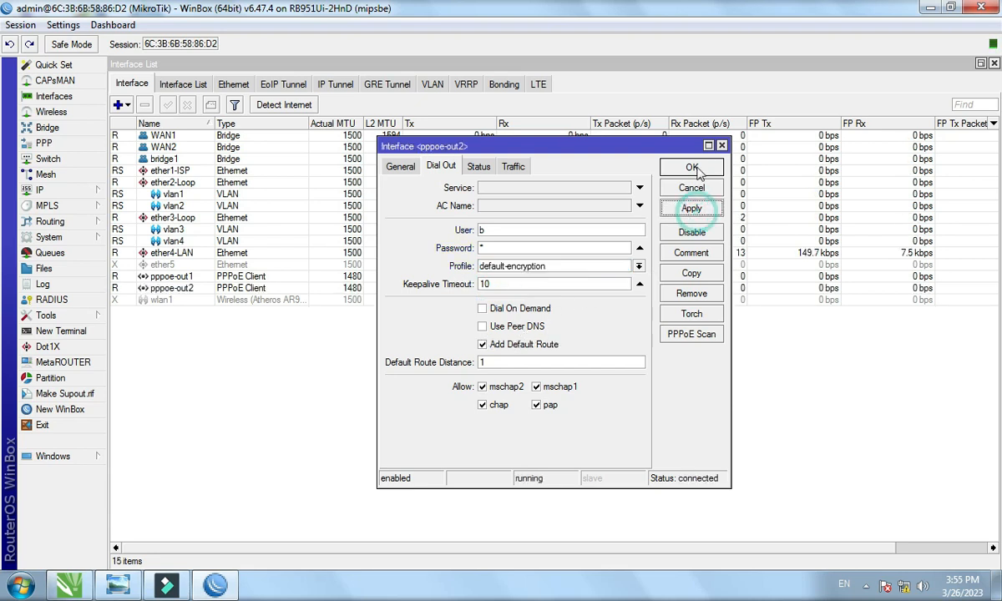
pyautogui.click(692, 167)
# Check the pppoe-out1 and pppoe-out2 entries in the interface list, then close it.
pyautogui.click(234, 279)
pyautogui.click(233, 286)
pyautogui.click(227, 355)
pyautogui.click(178, 169)
pyautogui.click(231, 368)
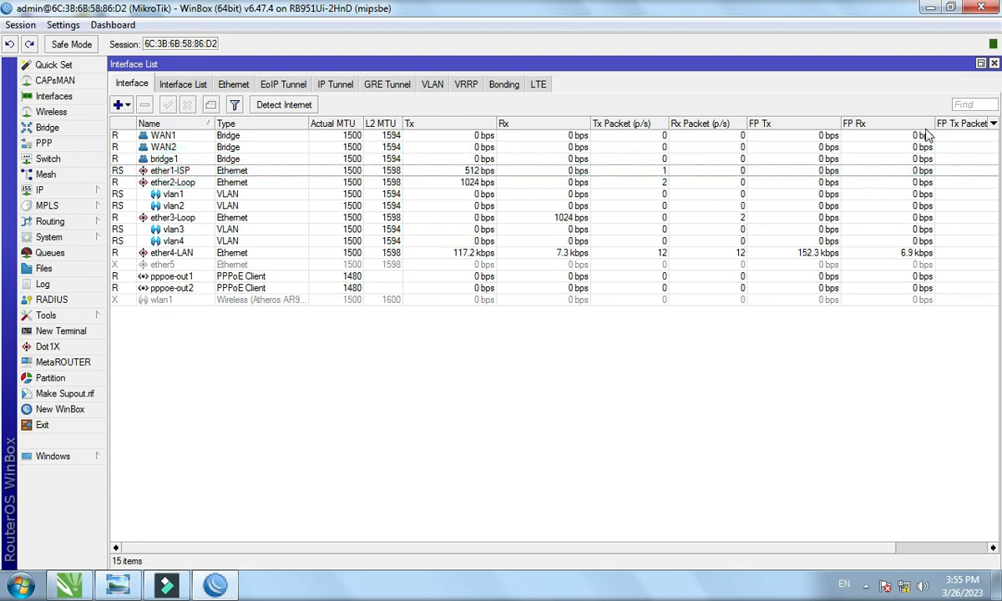
pyautogui.click(993, 64)
# Create a srcnat masquerade NAT rule with out-interface pppoe-out1.
pyautogui.click(66, 191)
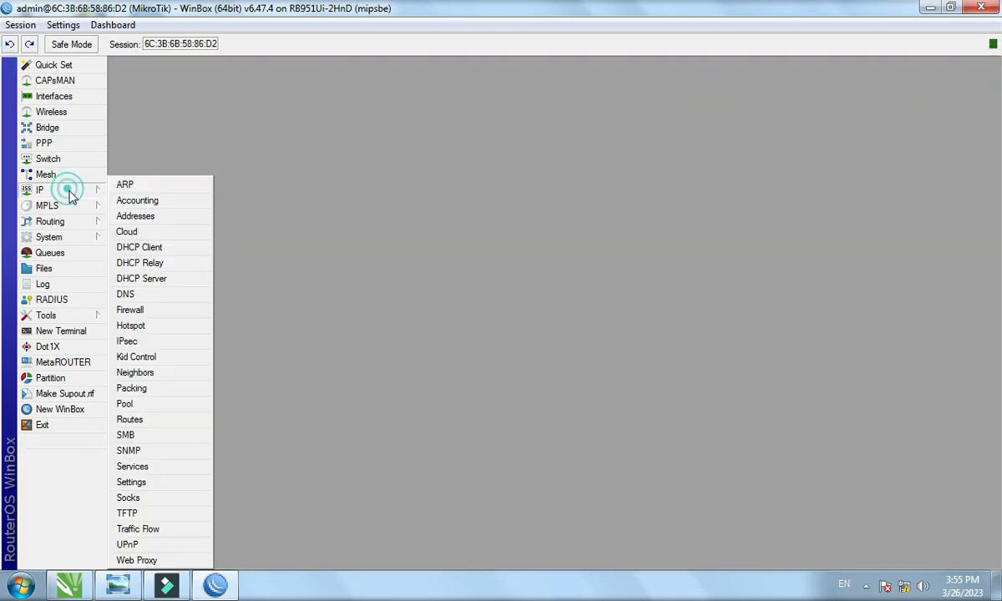
pyautogui.click(136, 310)
pyautogui.click(118, 105)
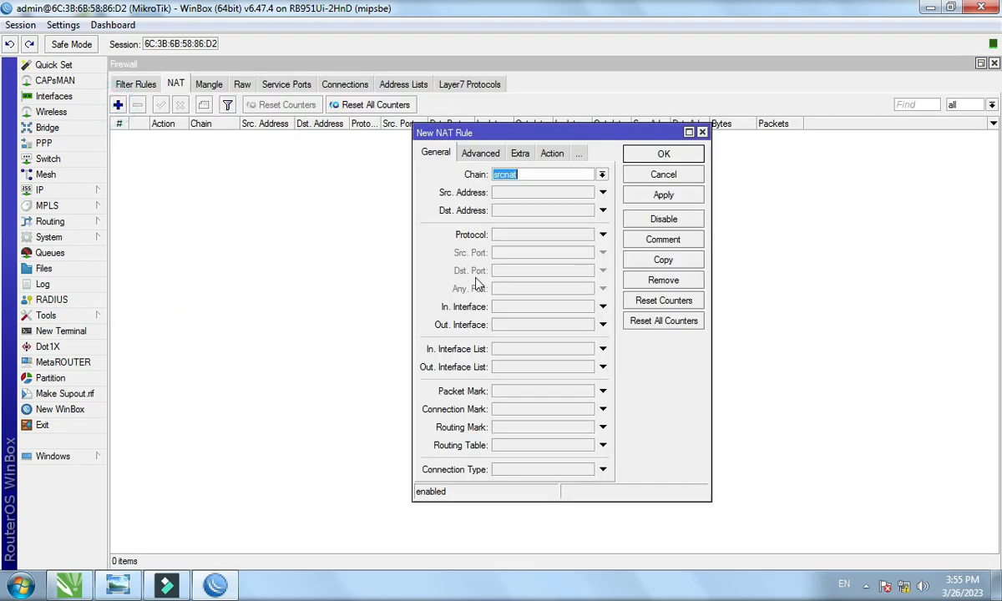
pyautogui.moveTo(482, 134); pyautogui.dragTo(280, 105)
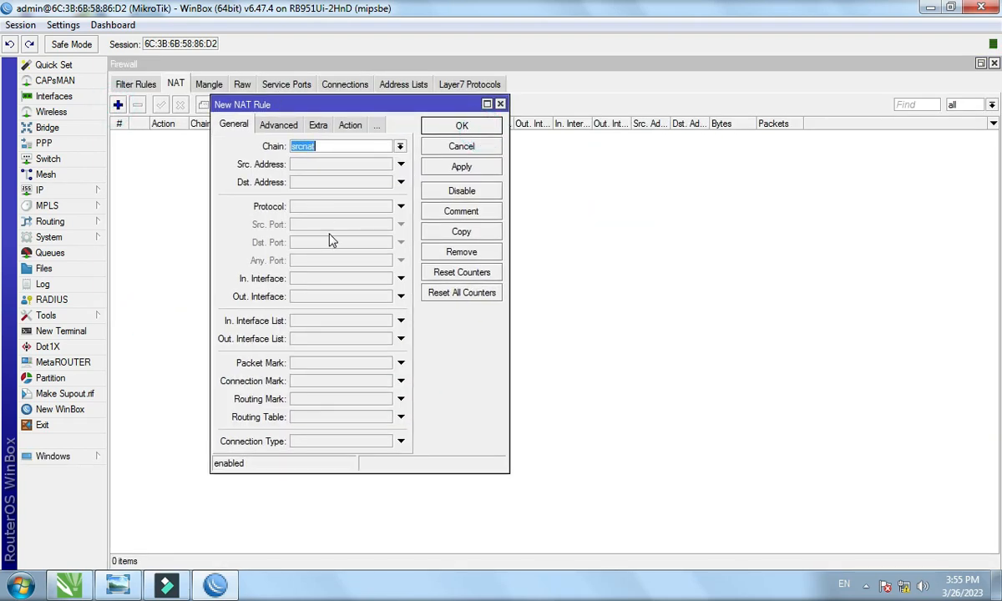
pyautogui.click(333, 298)
pyautogui.click(385, 297)
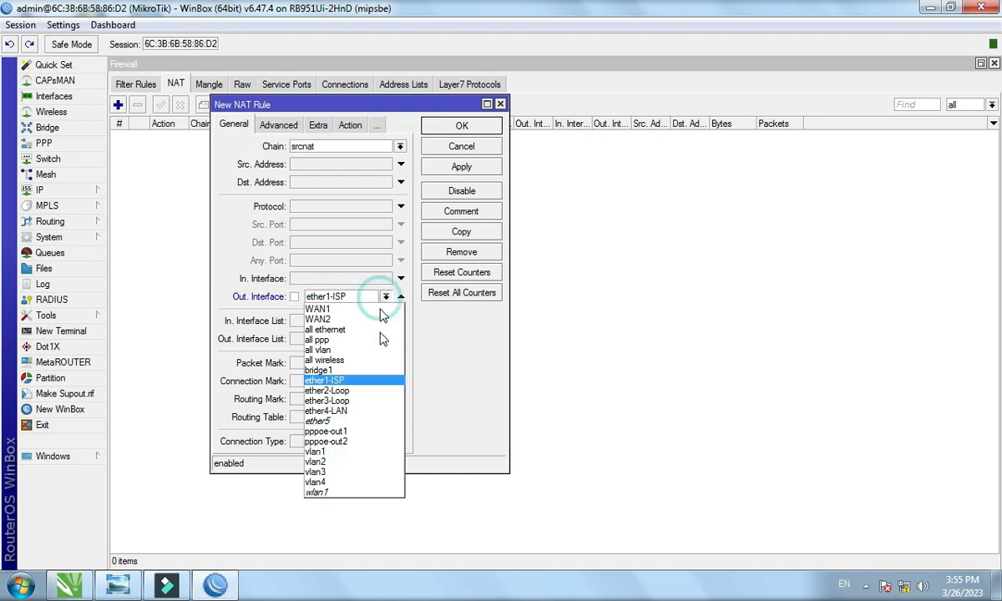
pyautogui.click(355, 432)
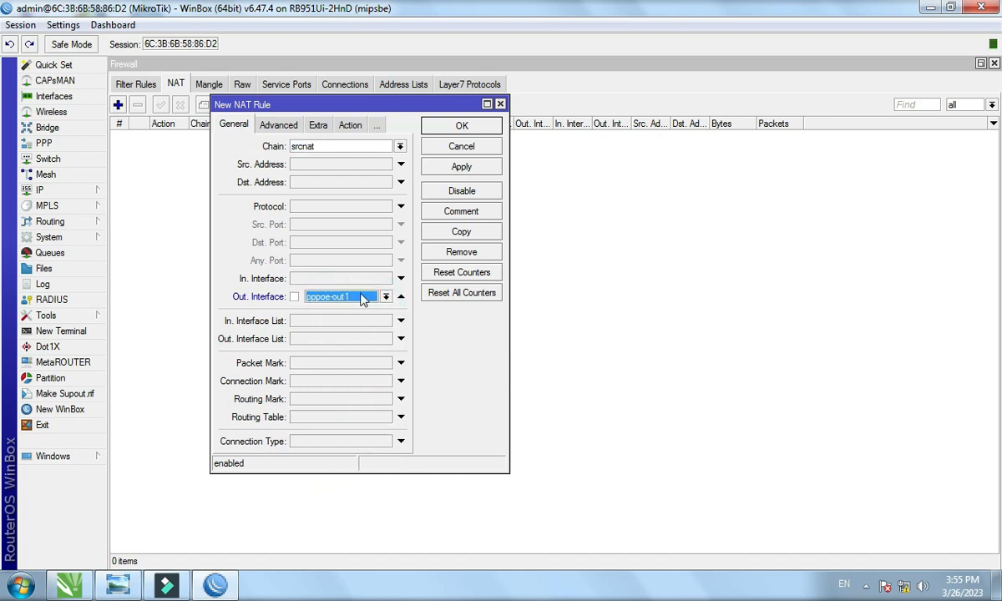
pyautogui.click(349, 126)
pyautogui.click(335, 152)
pyautogui.click(325, 221)
pyautogui.click(462, 167)
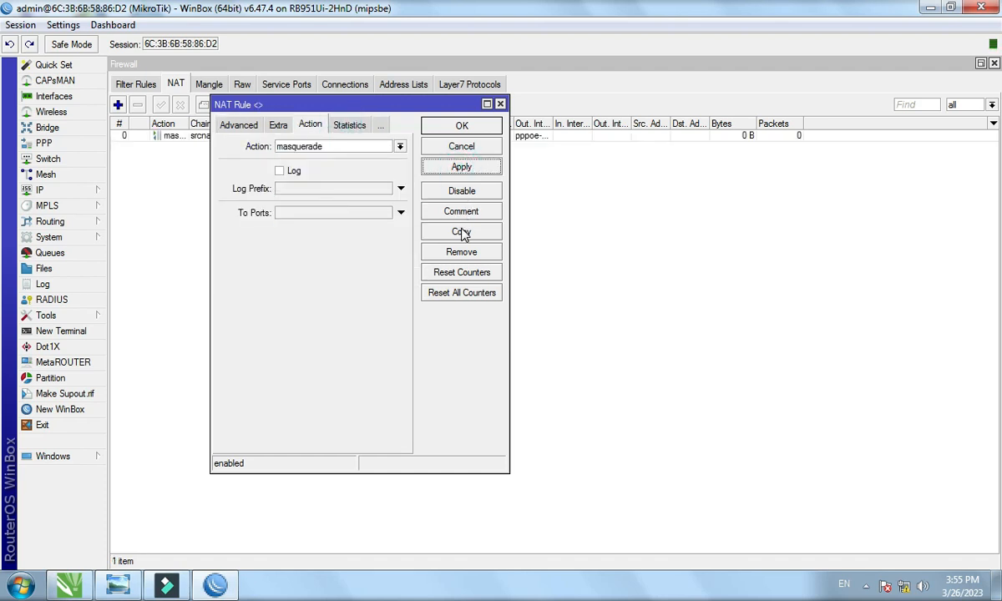
# Copy the rule as a masquerade rule for pppoe-out2, save both, and close Firewall.
pyautogui.click(462, 232)
pyautogui.click(588, 325)
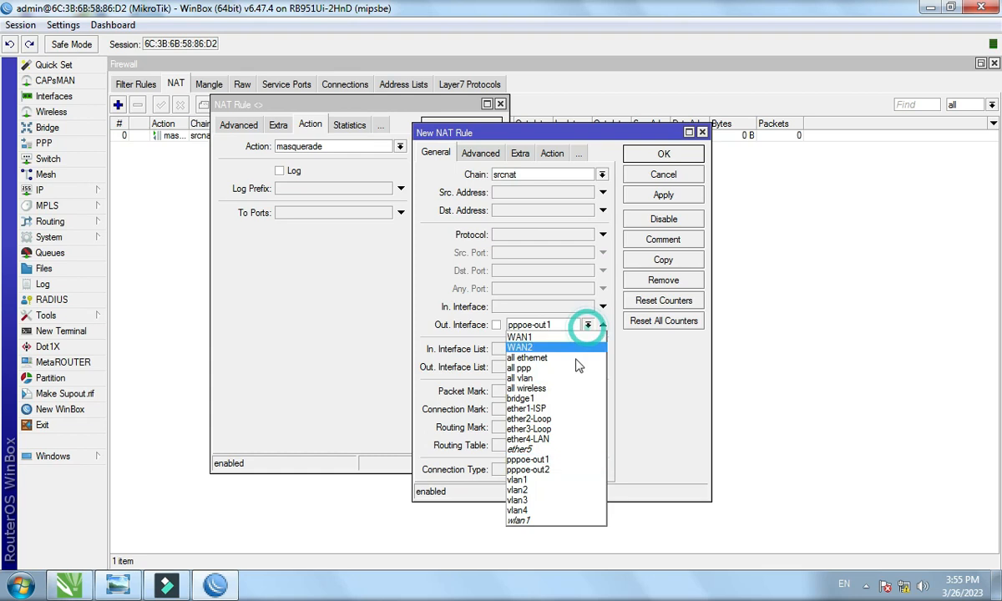
pyautogui.click(576, 470)
pyautogui.click(552, 154)
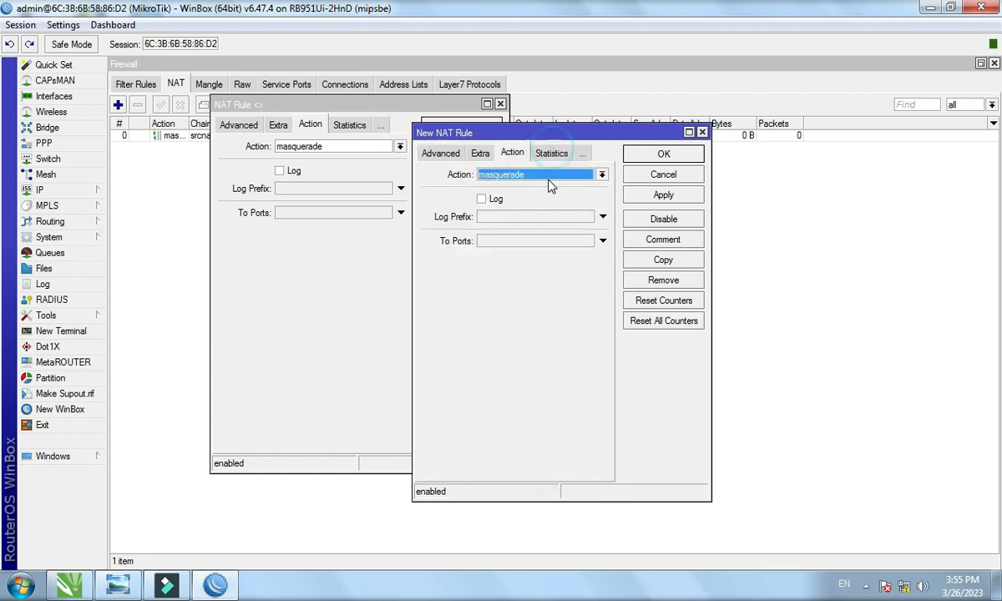
pyautogui.click(651, 197)
pyautogui.click(647, 156)
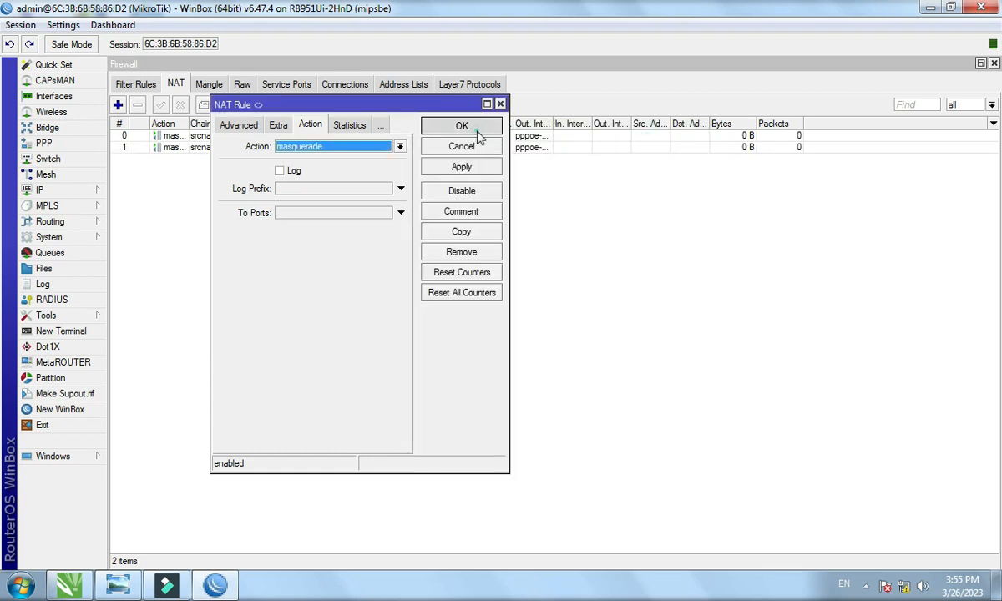
pyautogui.click(474, 132)
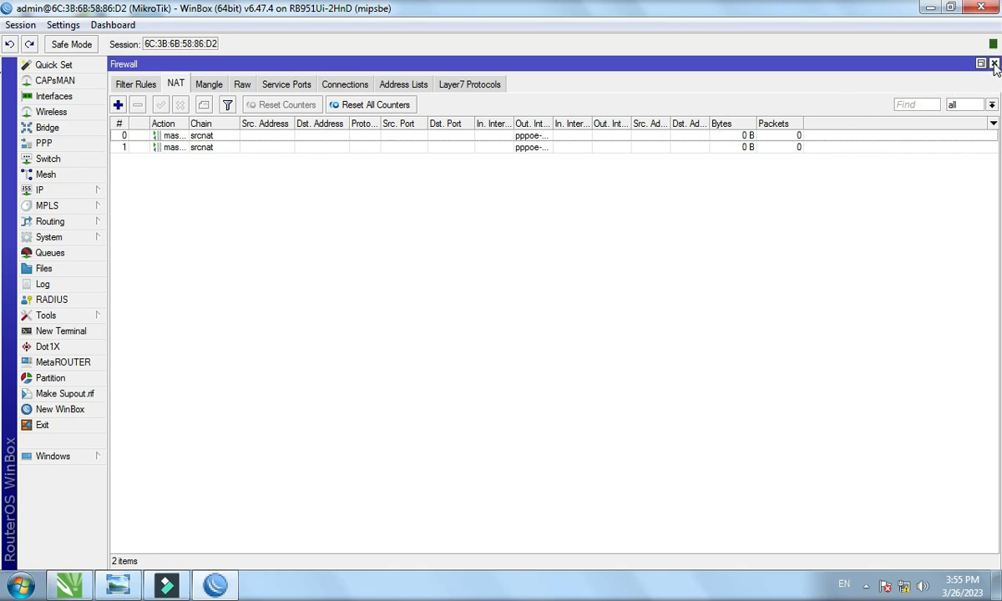
pyautogui.click(994, 65)
# Start a new route in IP > Routes with pppoe-out1 as its first gateway.
pyautogui.click(73, 190)
pyautogui.click(152, 416)
pyautogui.click(263, 159)
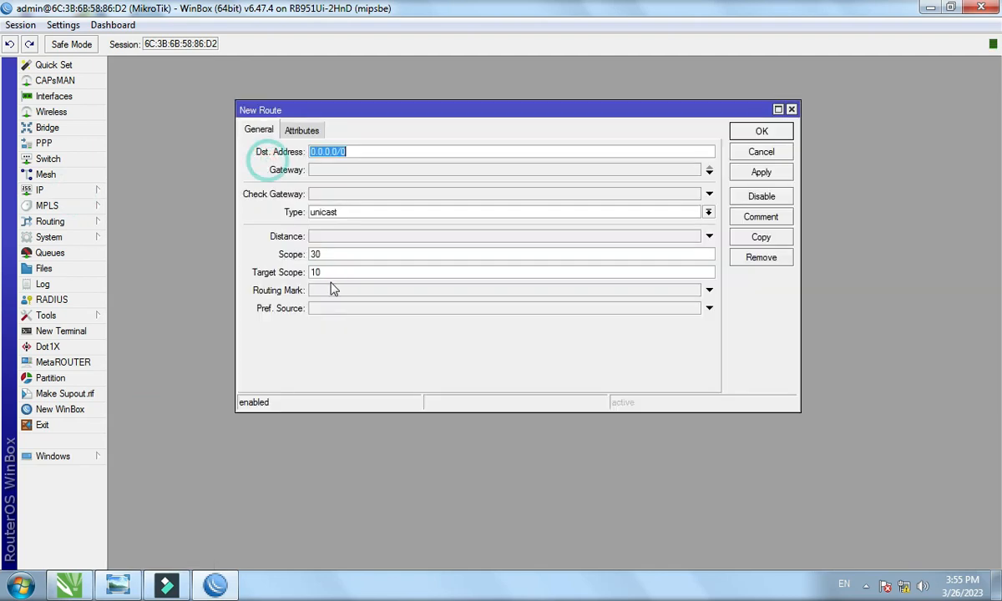
pyautogui.click(327, 170)
pyautogui.click(460, 169)
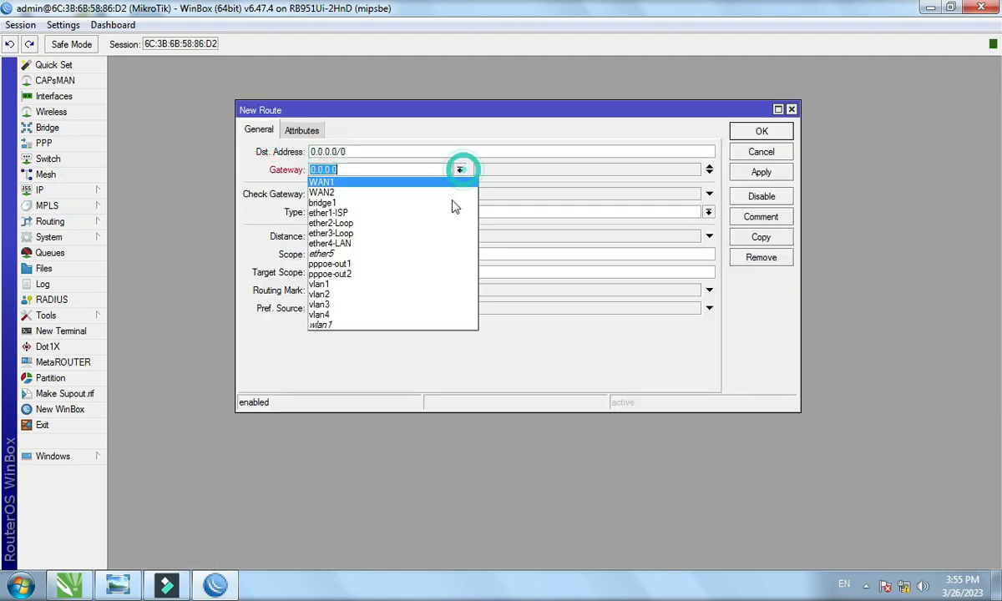
pyautogui.click(415, 266)
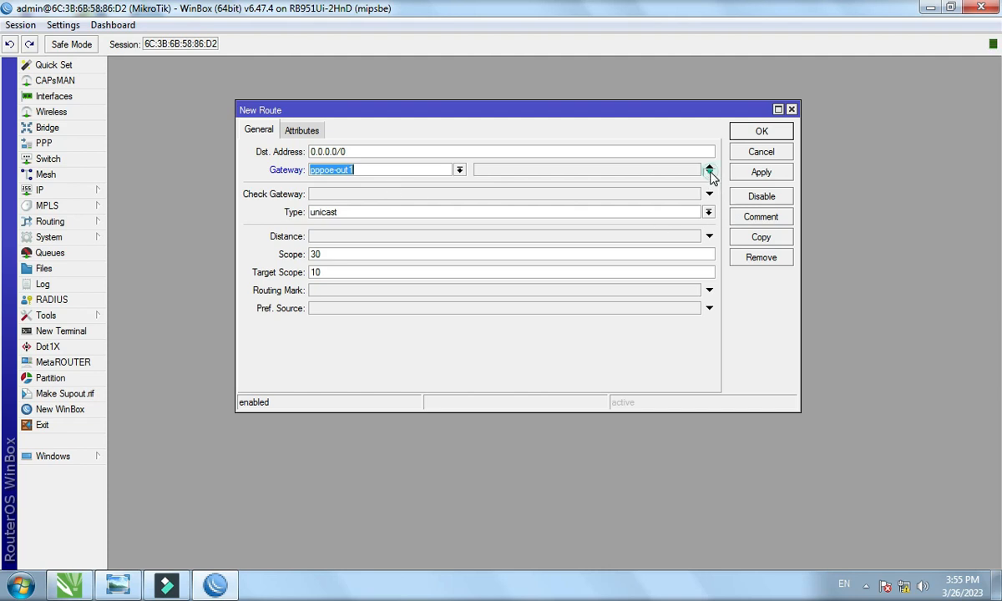
# Add pppoe-out2 as second gateway, set ping gateway check and distance 1, and save.
pyautogui.click(709, 175)
pyautogui.click(460, 189)
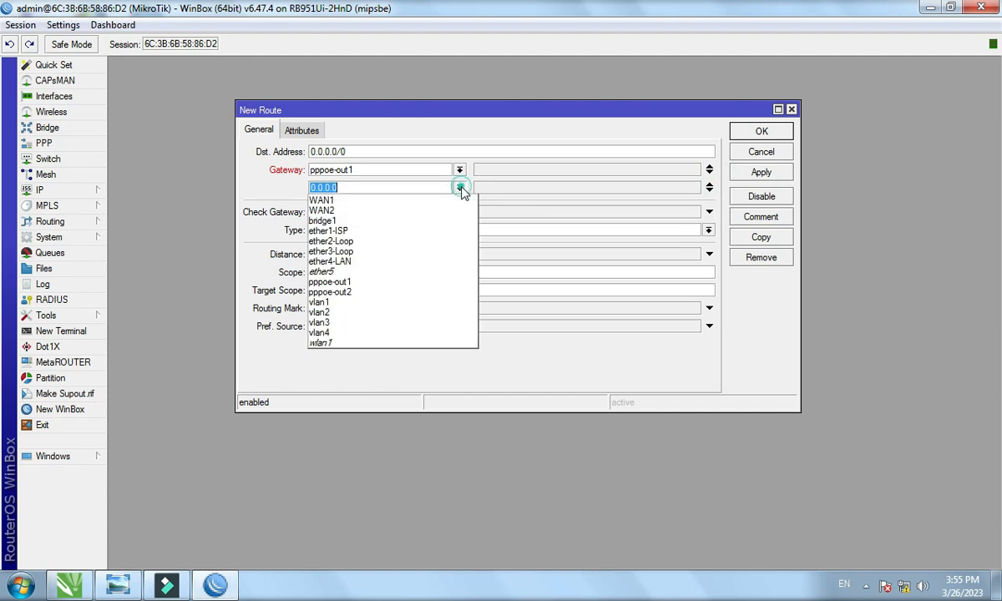
pyautogui.click(424, 292)
pyautogui.click(365, 215)
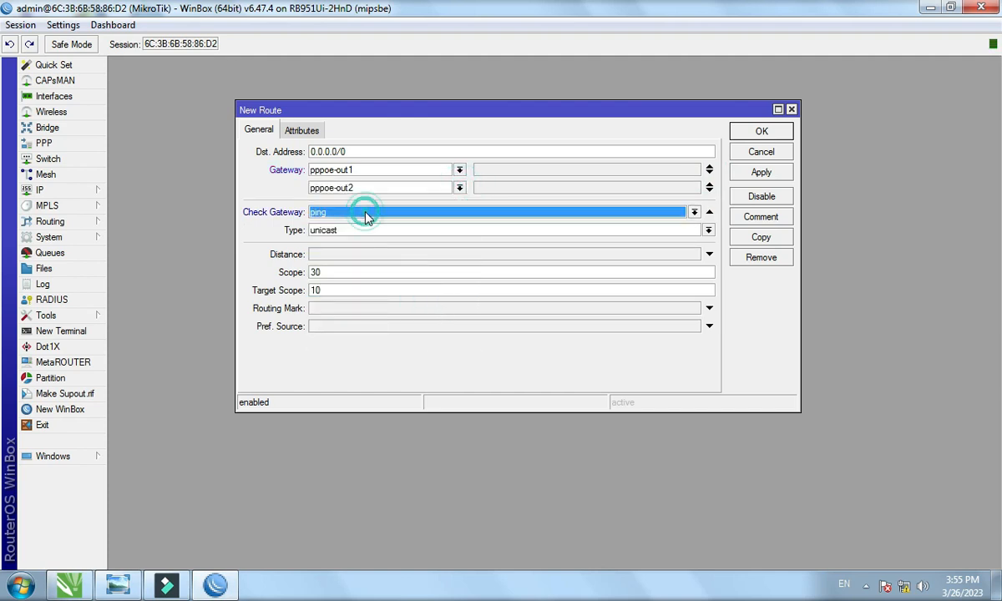
pyautogui.click(352, 256)
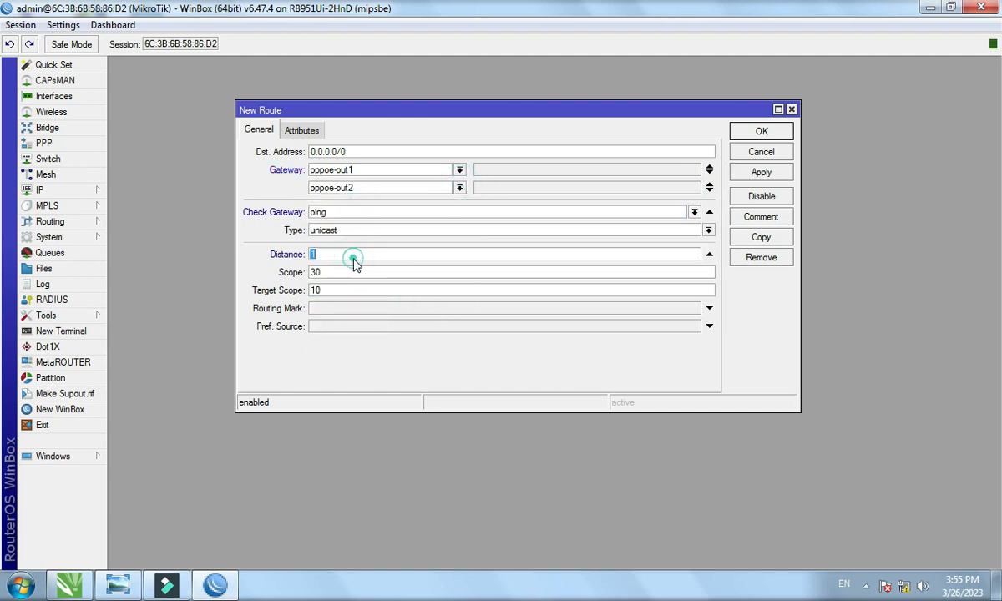
pyautogui.click(740, 181)
pyautogui.click(757, 133)
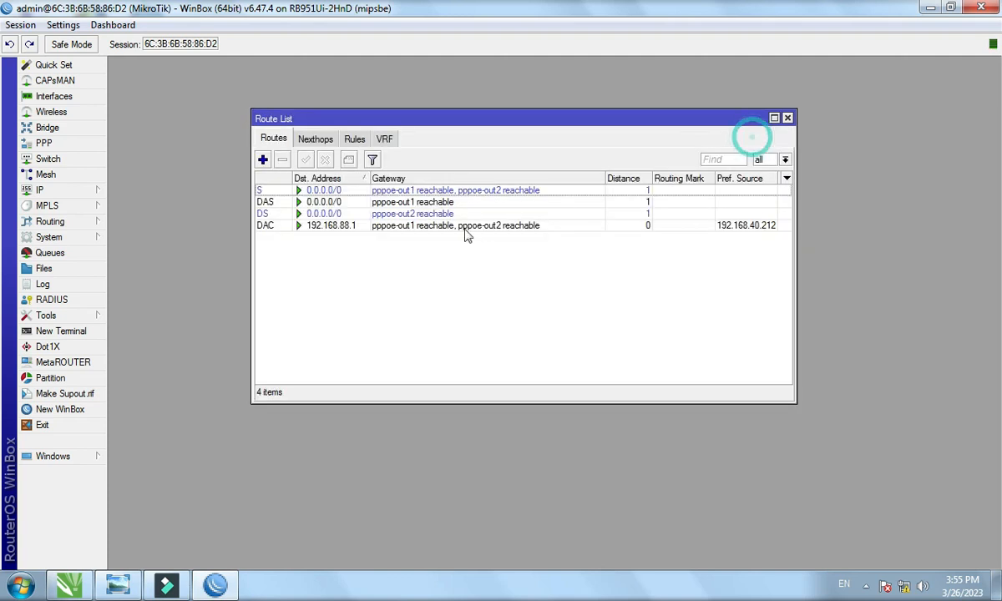
# Inspect the load-balanced default route and the pppoe-out1 and pppoe-out2 routes in Route List.
pyautogui.click(351, 190)
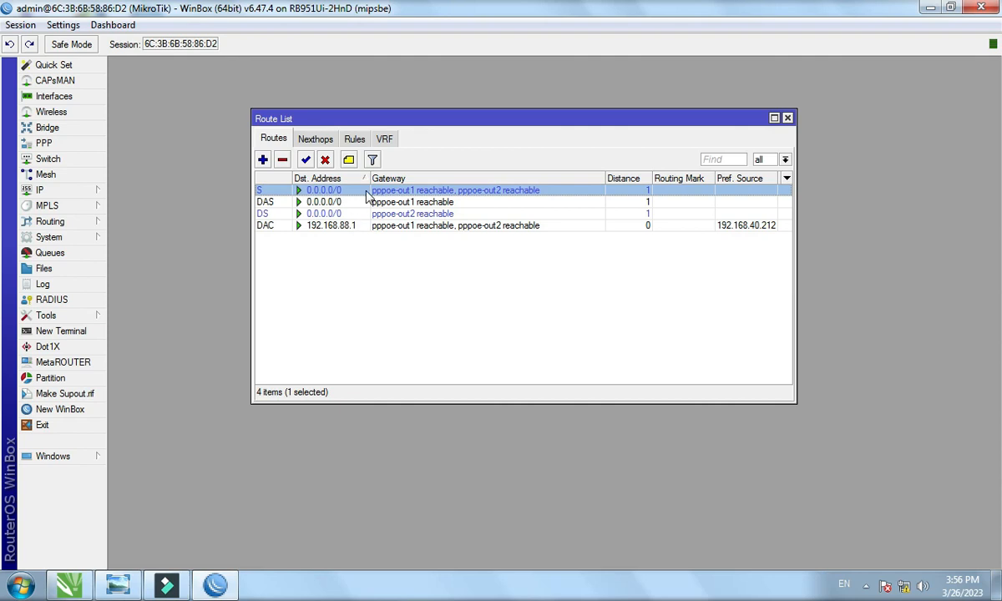
pyautogui.doubleClick(366, 191)
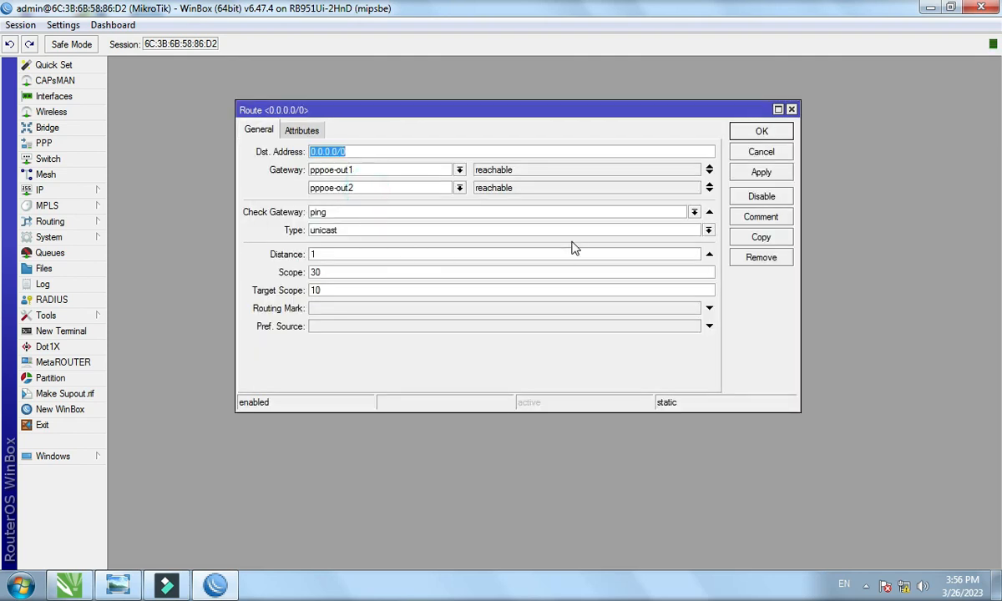
pyautogui.click(755, 134)
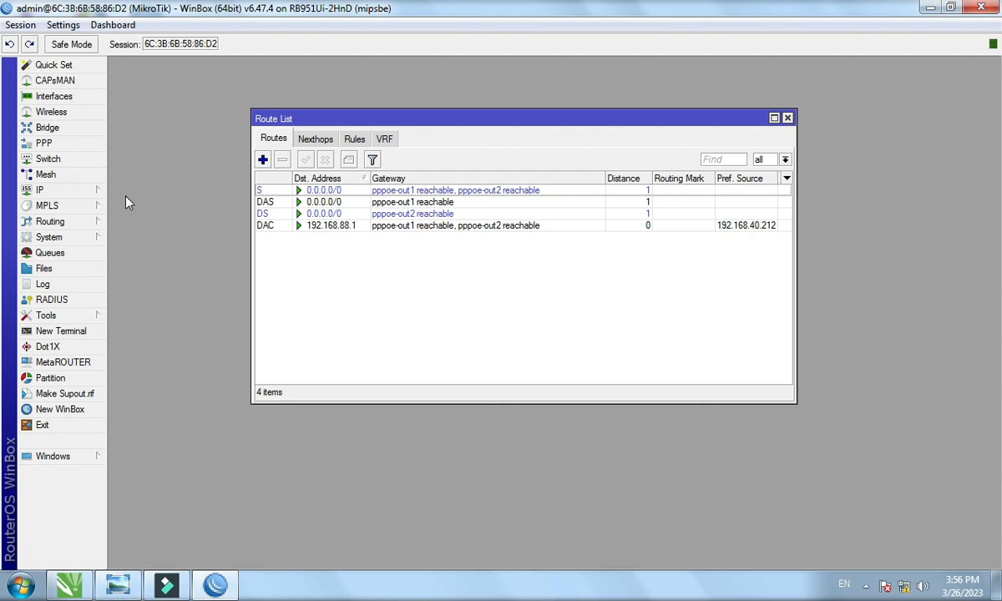
pyautogui.doubleClick(322, 202)
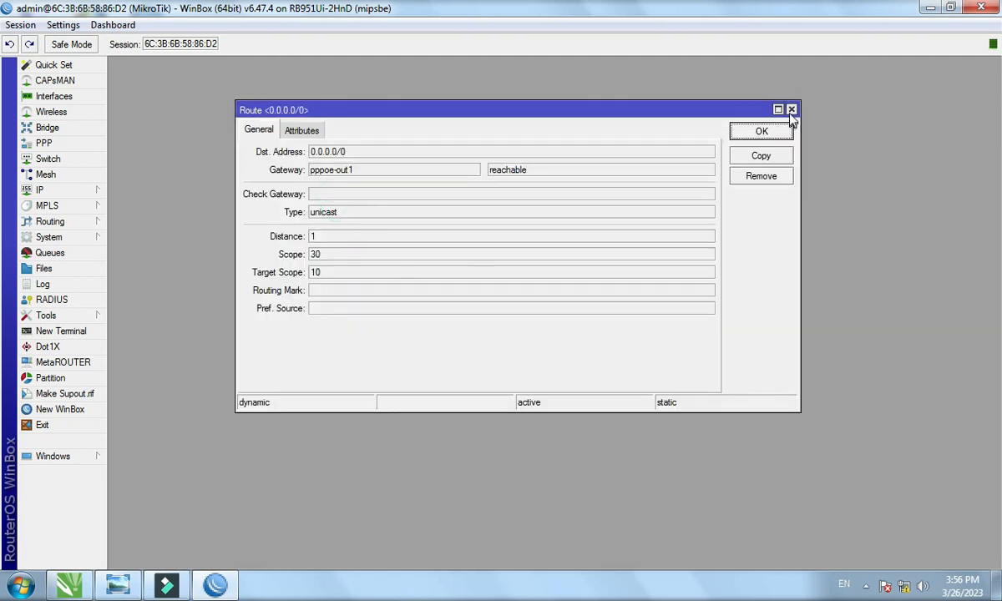
pyautogui.click(751, 129)
pyautogui.click(465, 255)
pyautogui.click(417, 214)
pyautogui.click(414, 271)
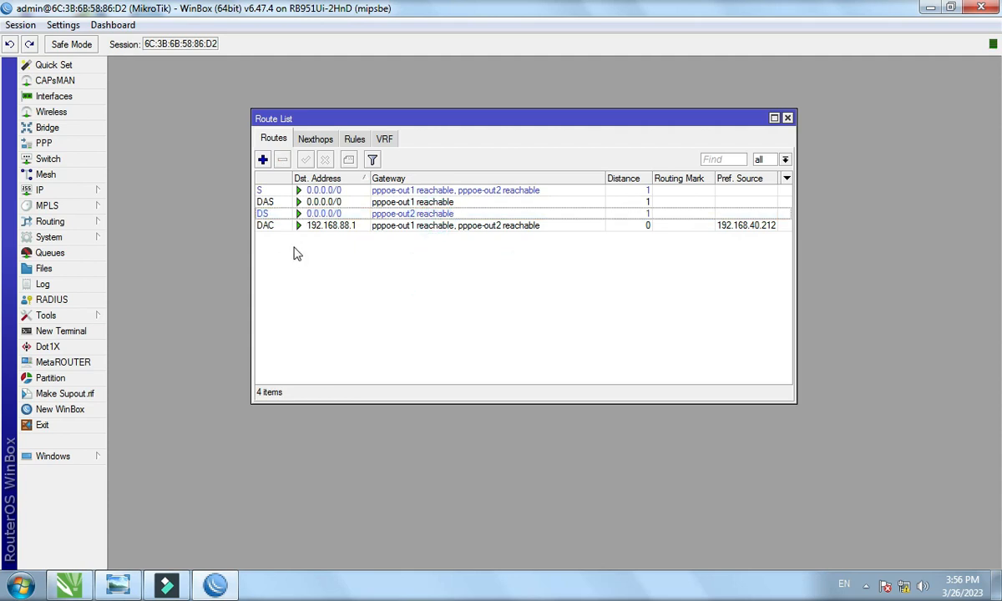
# Turn off Add Default Route on pppoe-out1 and apply the change.
pyautogui.click(52, 96)
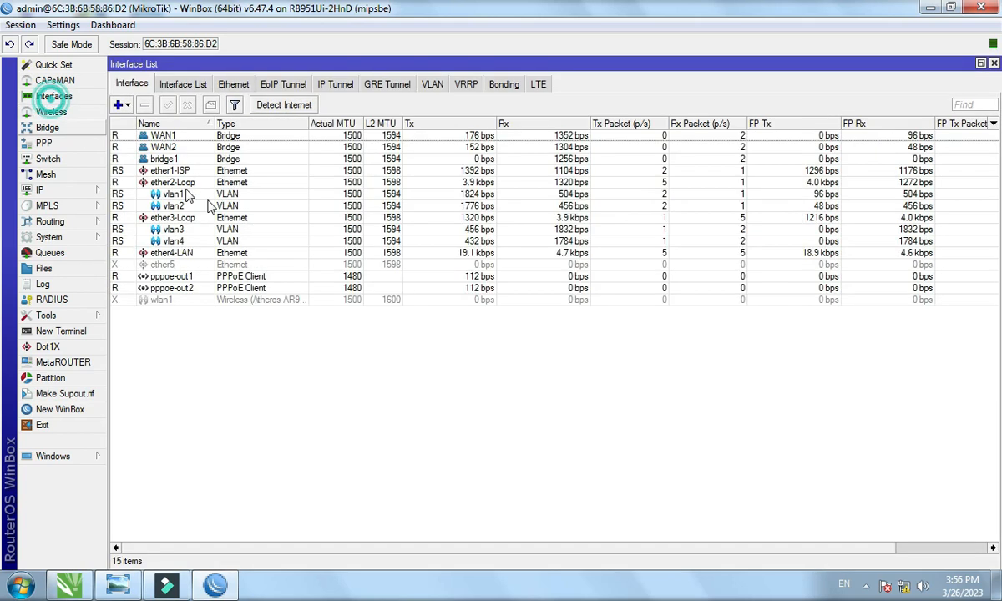
pyautogui.doubleClick(219, 277)
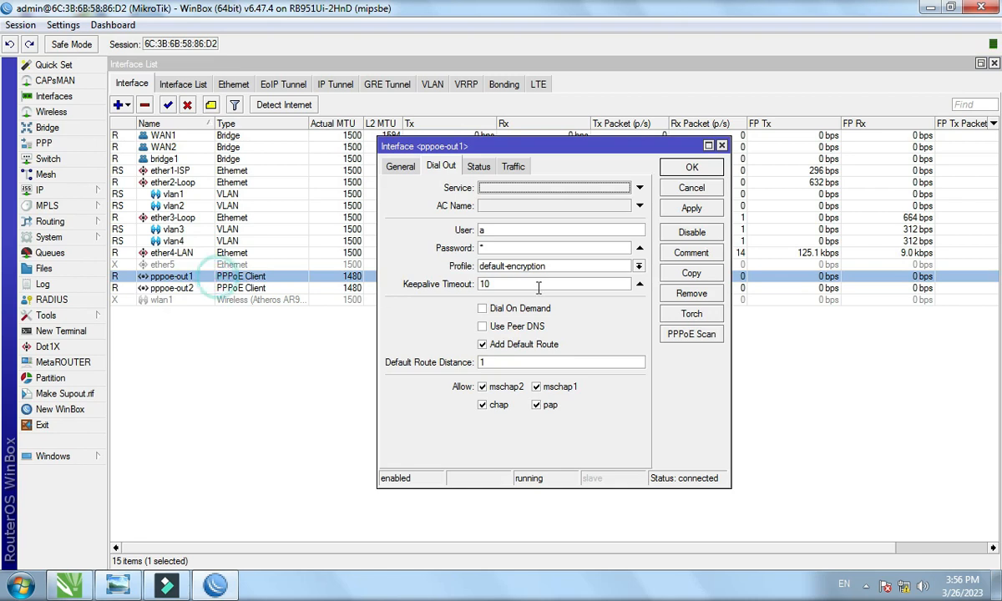
pyautogui.click(486, 344)
pyautogui.click(692, 208)
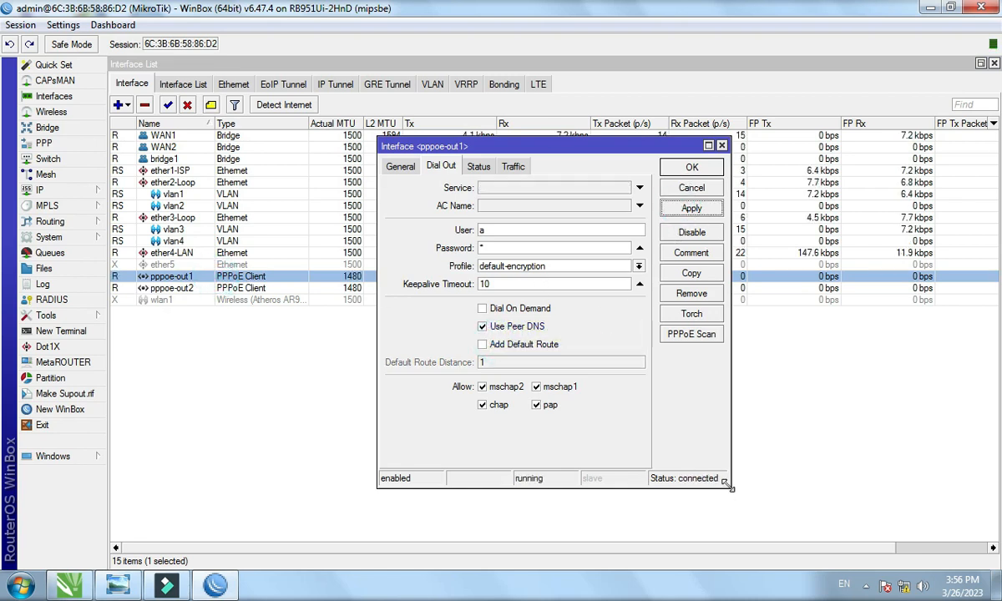
pyautogui.click(692, 167)
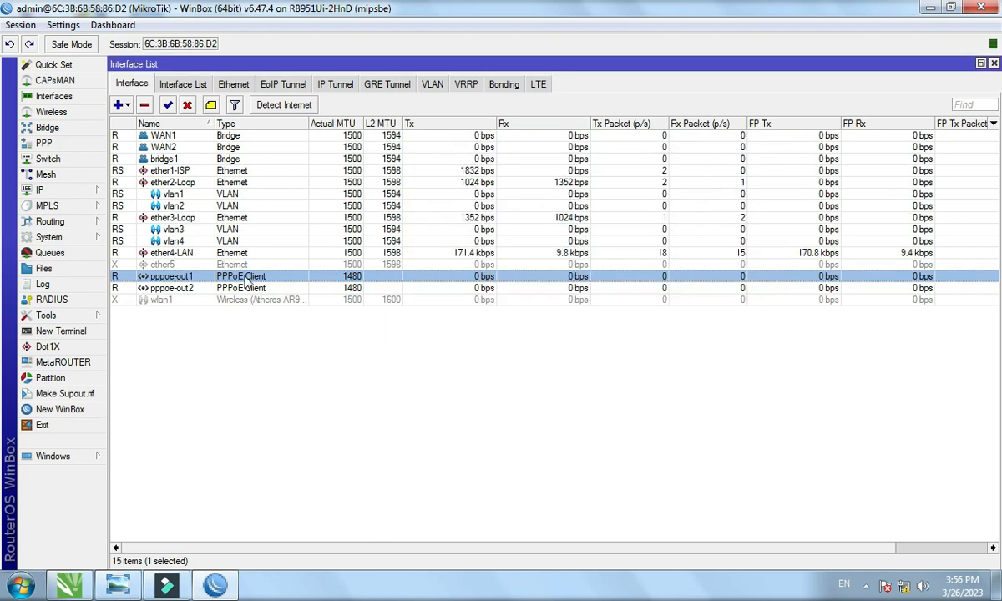
# Set pppoe-out2 to use peer DNS without adding a default route, and save.
pyautogui.doubleClick(238, 288)
pyautogui.click(512, 327)
pyautogui.click(514, 344)
pyautogui.click(726, 167)
pyautogui.click(369, 417)
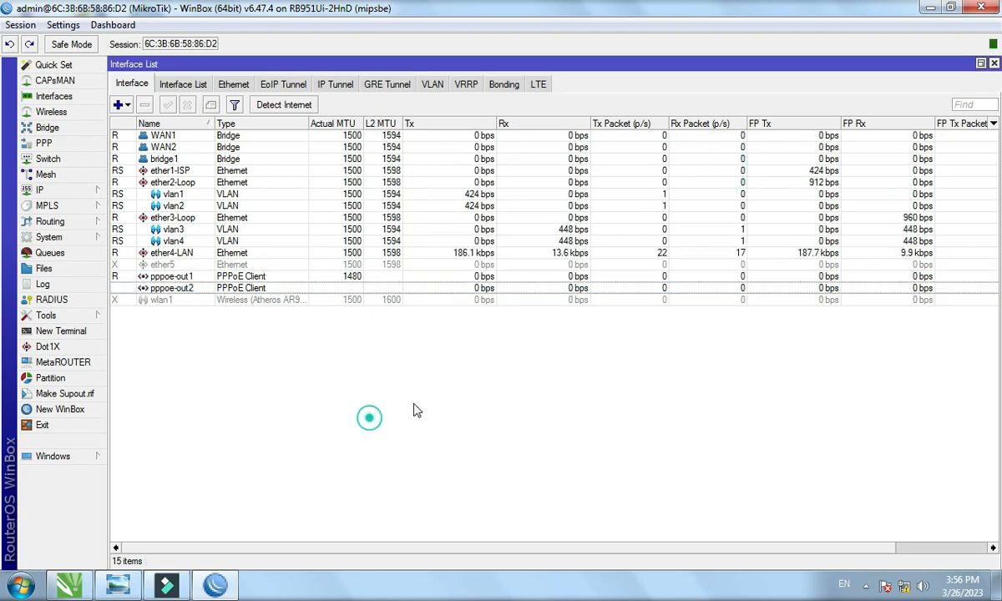
# Inspect the 0.0.0.0/0 route via both PPPoE gateways, then close the interface and route lists.
pyautogui.click(993, 63)
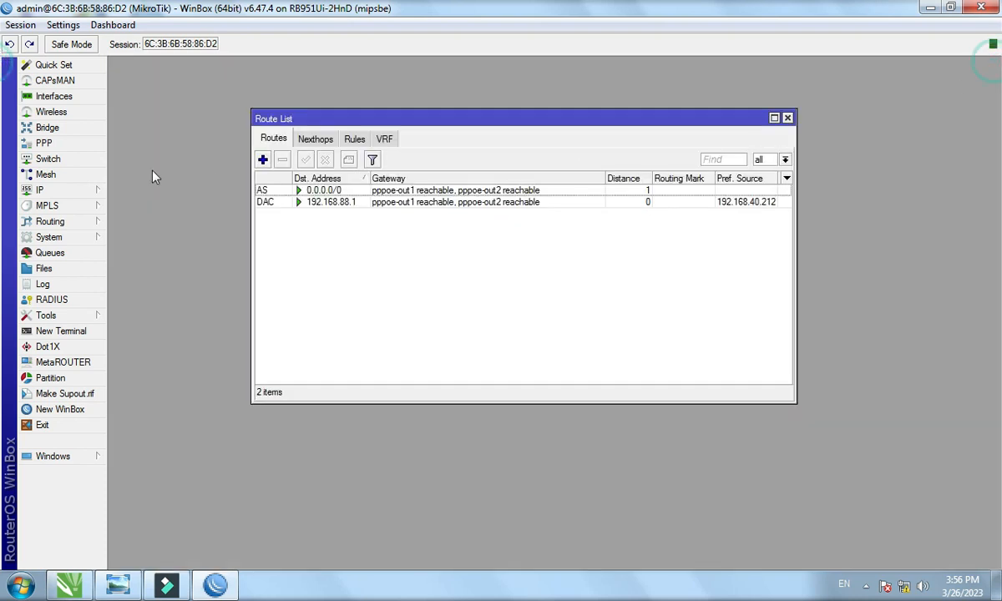
pyautogui.click(343, 192)
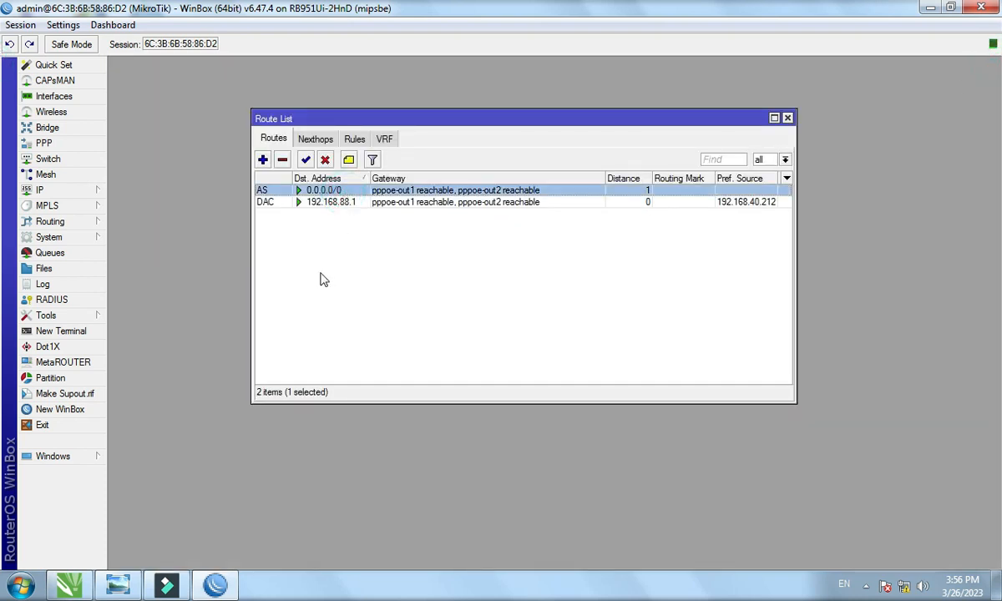
pyautogui.doubleClick(343, 198)
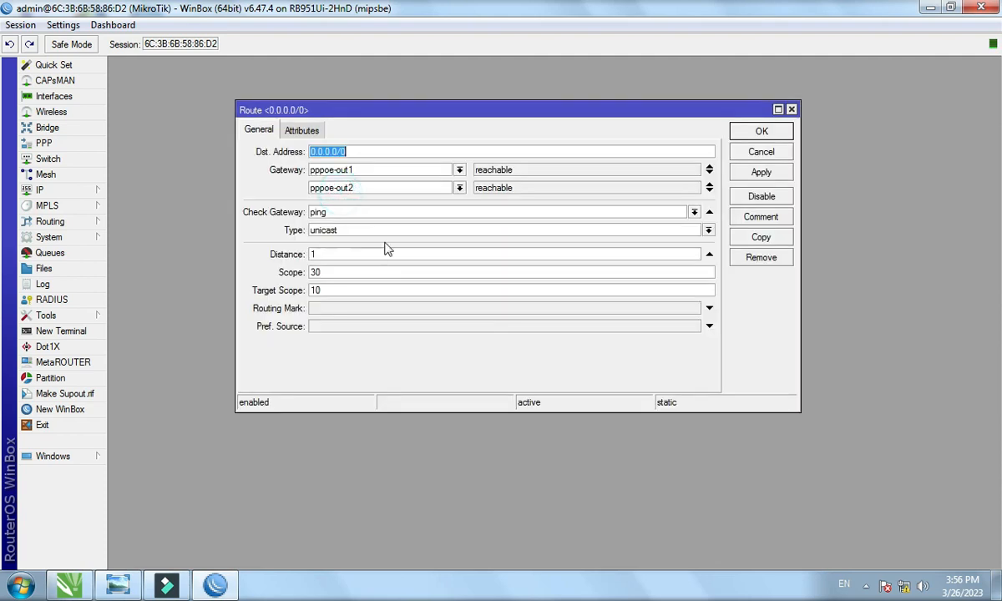
pyautogui.moveTo(416, 177)
pyautogui.mouseDown()
pyautogui.moveTo(669, 168)
pyautogui.moveTo(591, 175)
pyautogui.moveTo(412, 138)
pyautogui.moveTo(418, 157)
pyautogui.mouseUp()
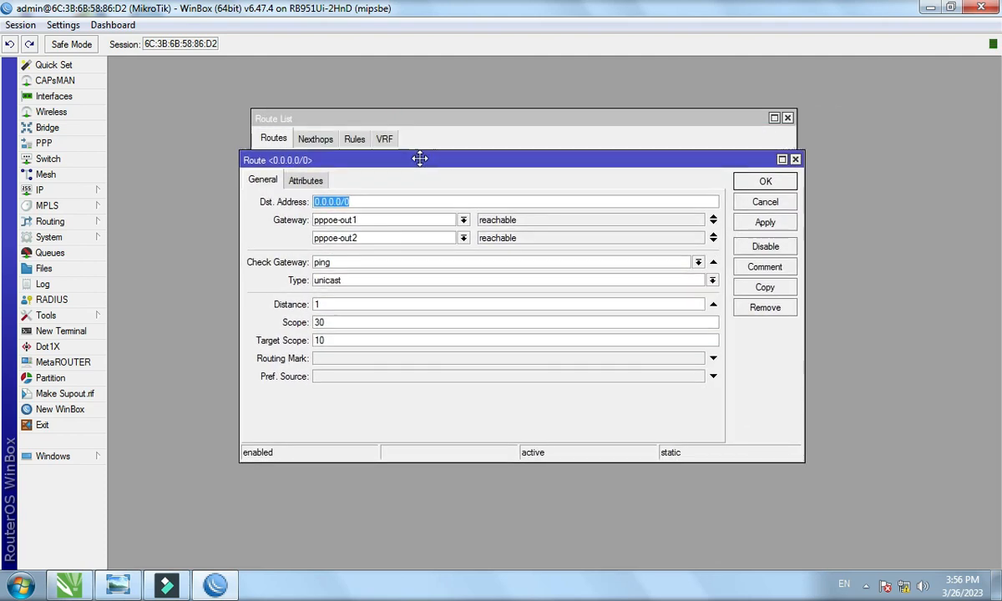
pyautogui.click(759, 187)
pyautogui.click(490, 300)
pyautogui.click(365, 190)
pyautogui.click(339, 248)
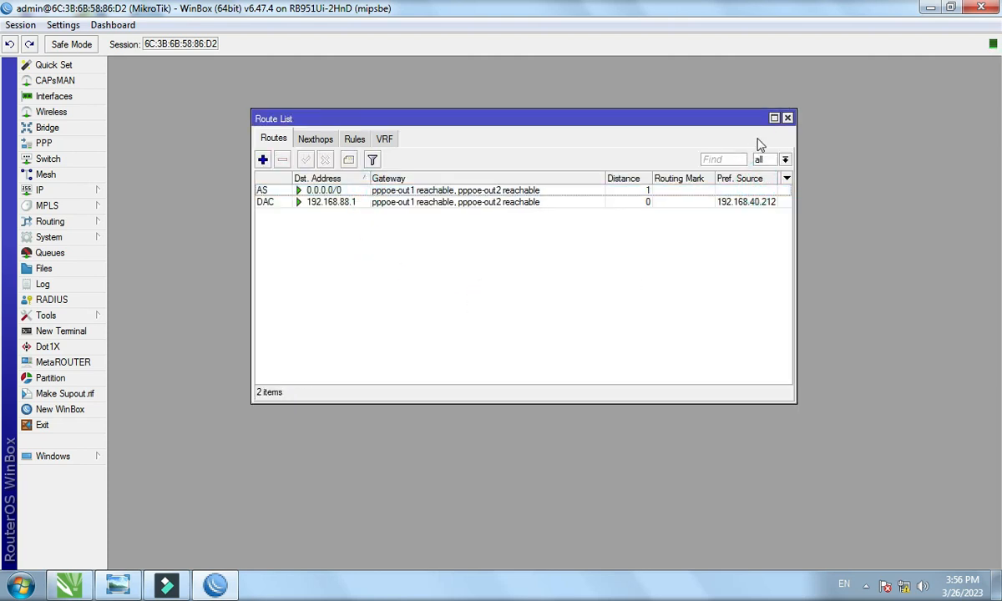
pyautogui.click(787, 119)
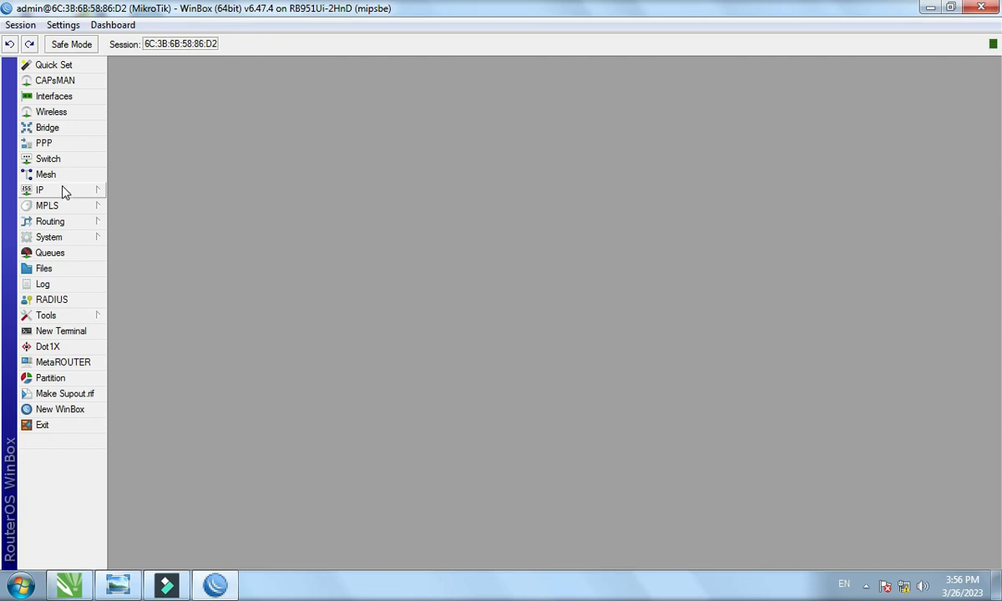
# Begin DHCP Setup on ether4-LAN, then cancel it at the address space step.
pyautogui.click(63, 189)
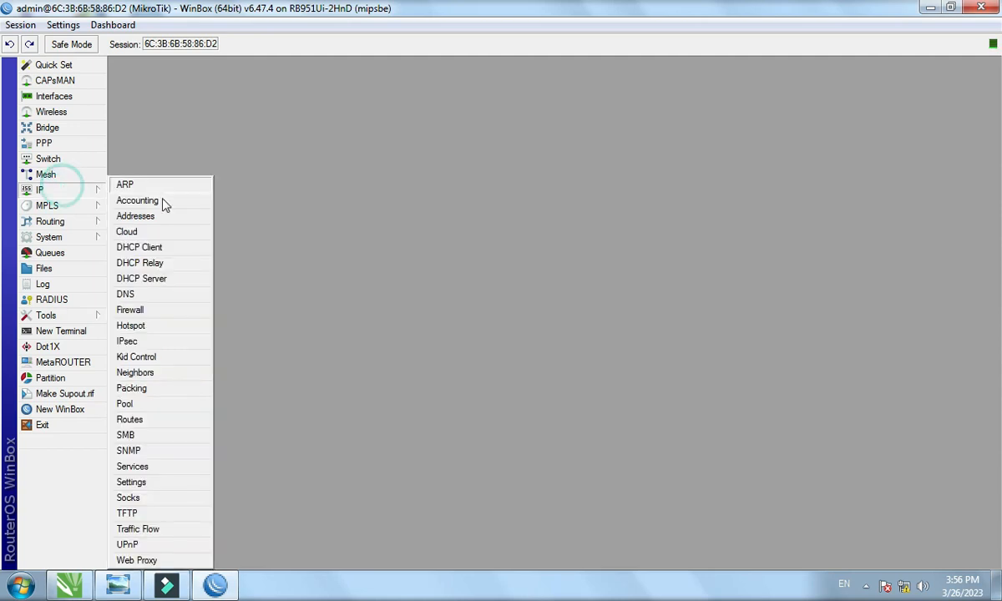
pyautogui.click(168, 281)
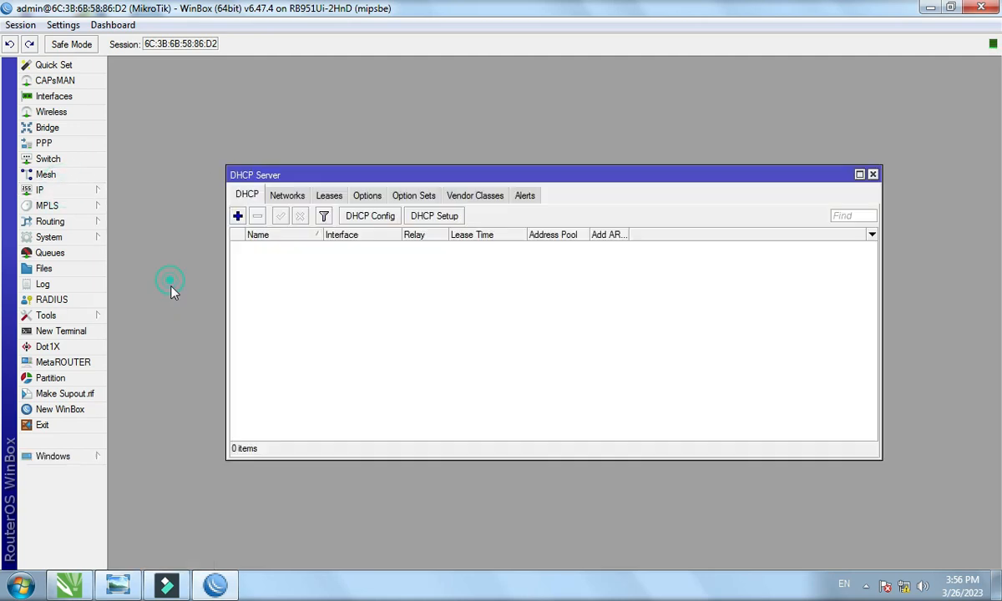
pyautogui.click(429, 219)
pyautogui.click(554, 311)
pyautogui.click(568, 364)
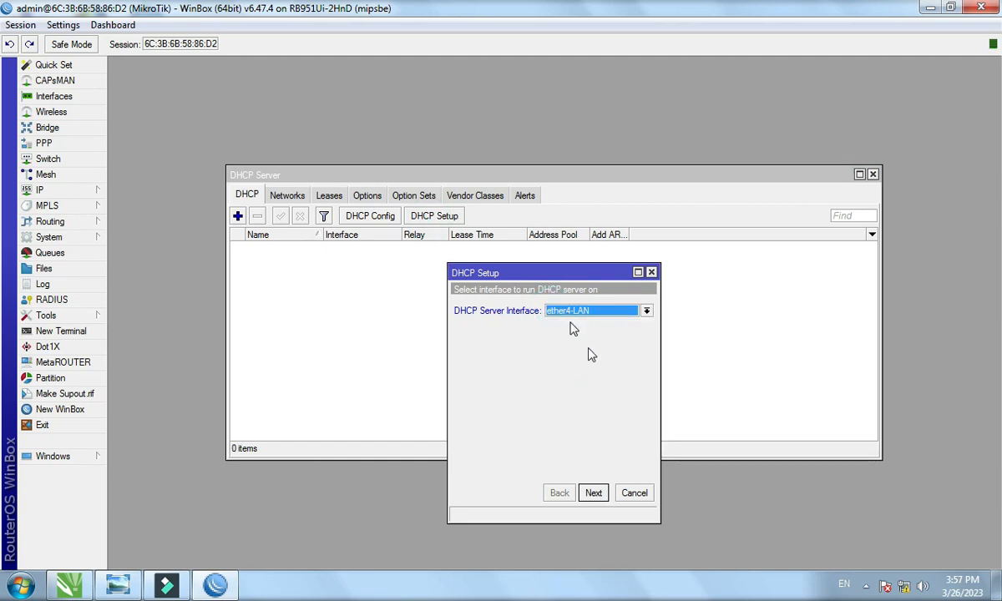
pyautogui.click(593, 492)
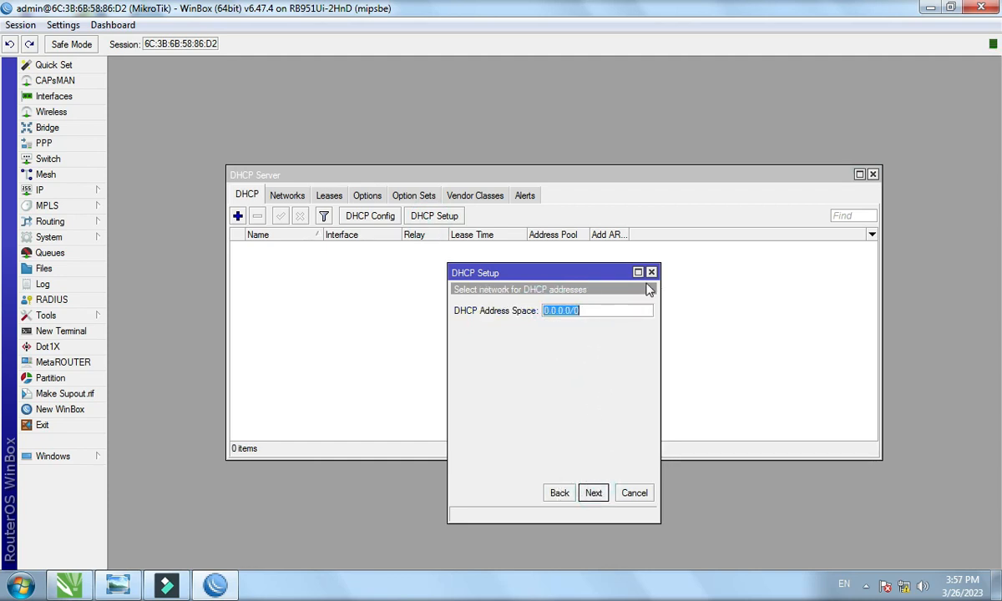
pyautogui.click(651, 272)
# Add address 192.168.77.1/24 on ether4-LAN in IP > Addresses and close the list.
pyautogui.click(80, 188)
pyautogui.click(138, 215)
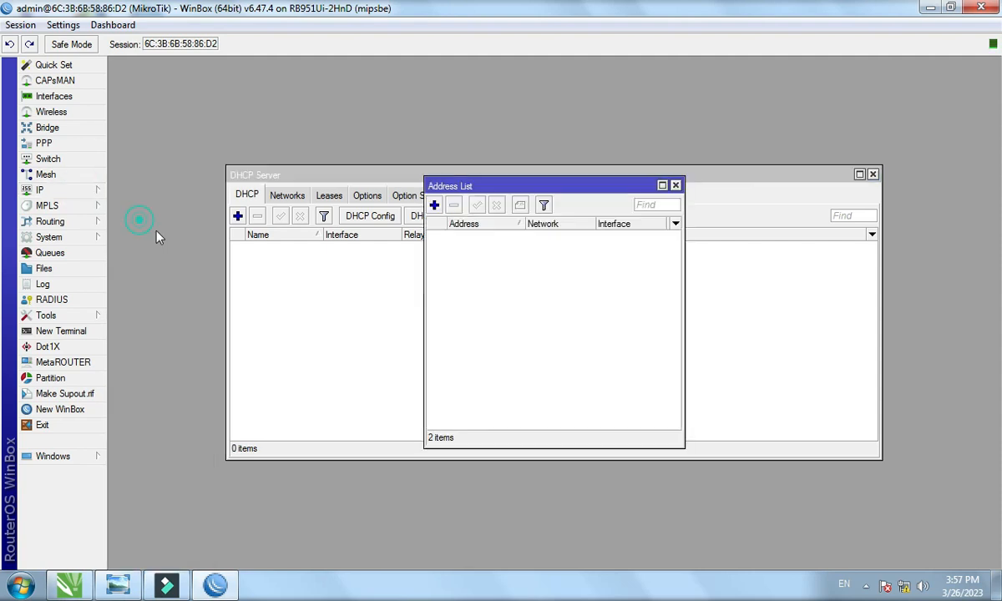
pyautogui.click(435, 205)
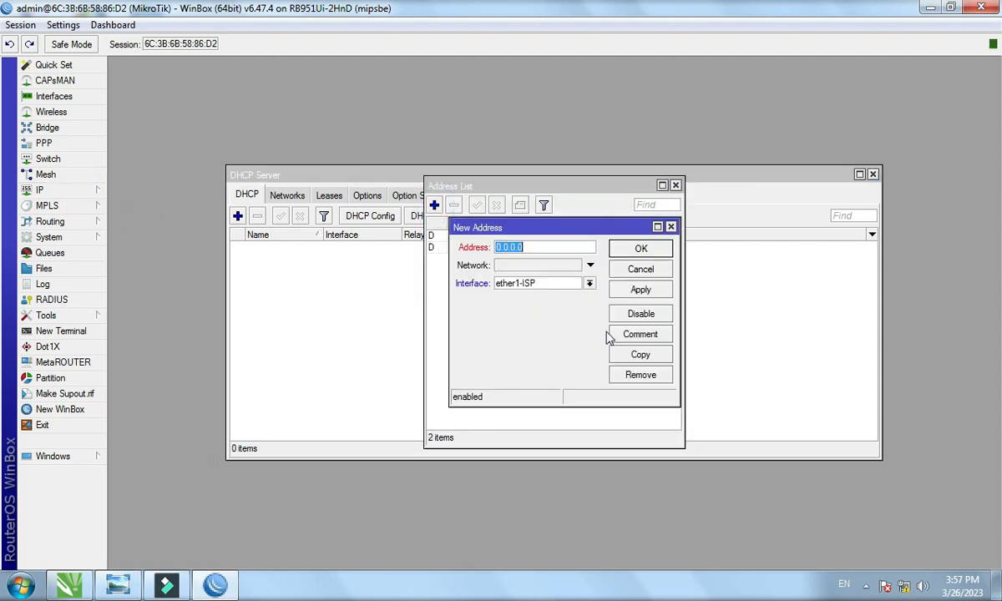
pyautogui.write('192.168.77.1/24')
pyautogui.click(589, 283)
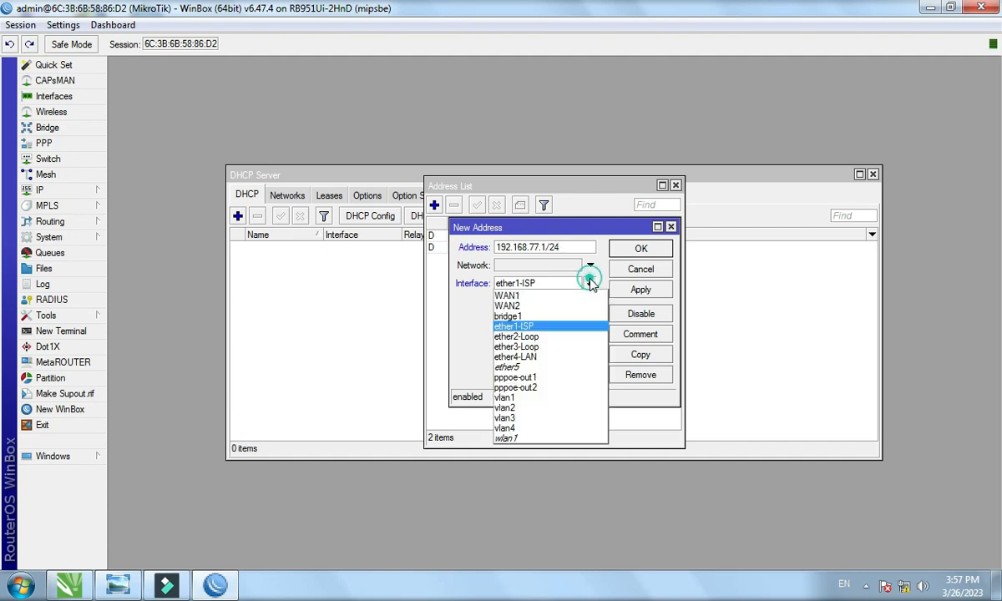
pyautogui.click(553, 352)
pyautogui.click(643, 290)
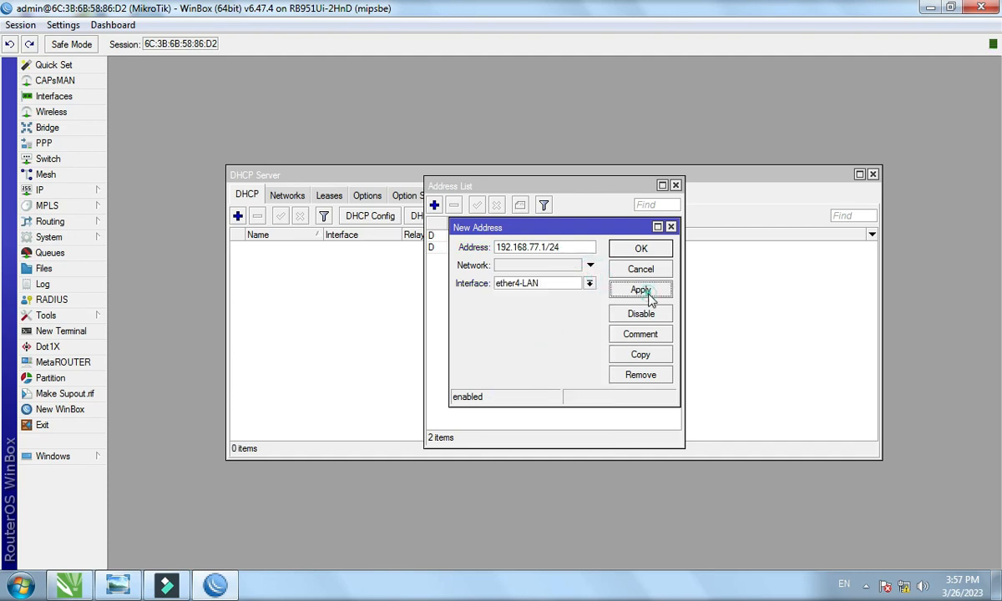
pyautogui.click(641, 249)
pyautogui.click(676, 187)
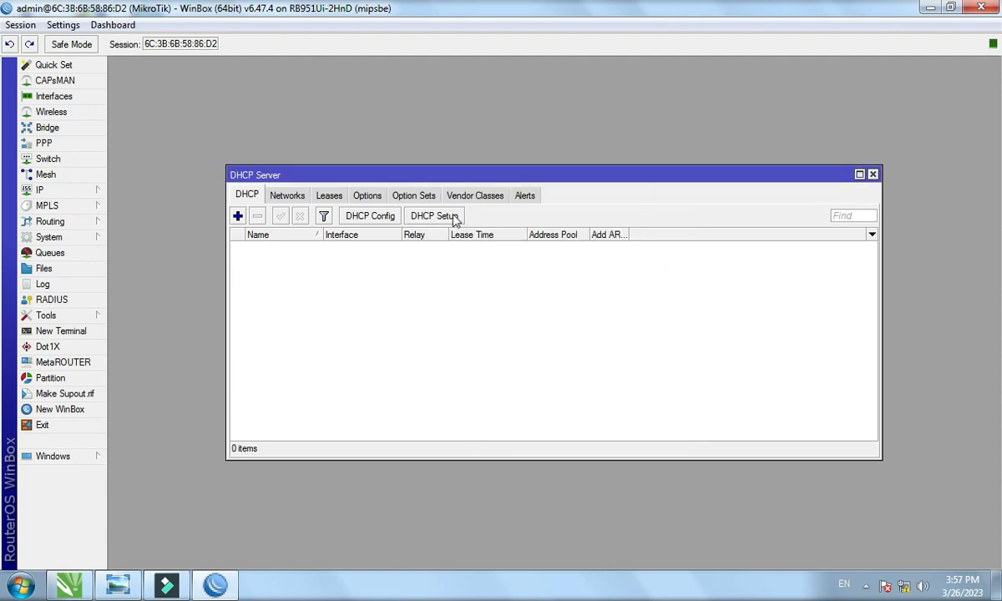
# Run DHCP Setup on ether4-LAN accepting default address space, gateway and 10-minute lease.
pyautogui.click(434, 216)
pyautogui.click(599, 493)
pyautogui.click(600, 493)
pyautogui.click(599, 494)
pyautogui.click(599, 493)
pyautogui.click(599, 493)
pyautogui.click(599, 493)
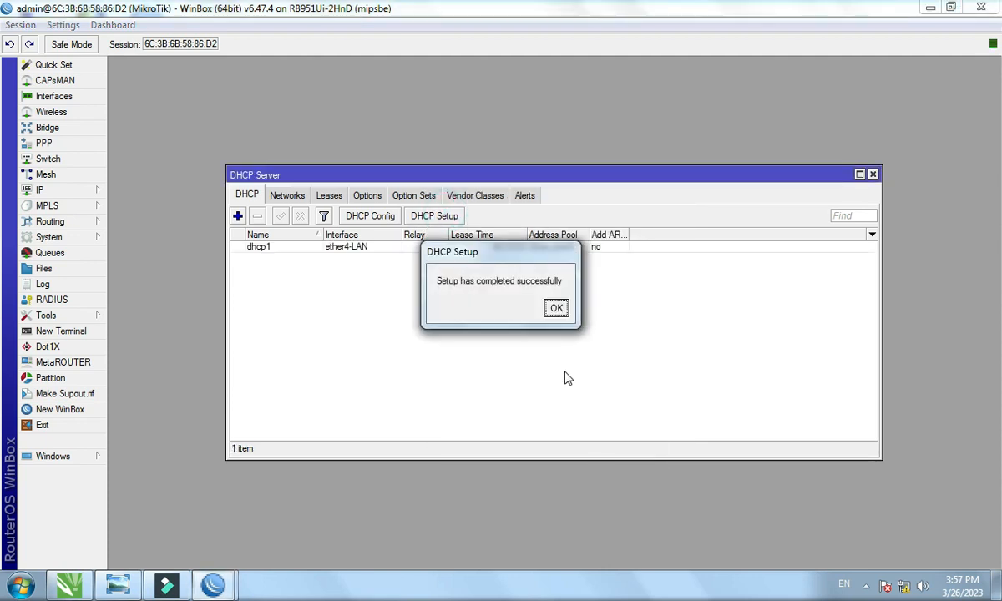
pyautogui.click(557, 308)
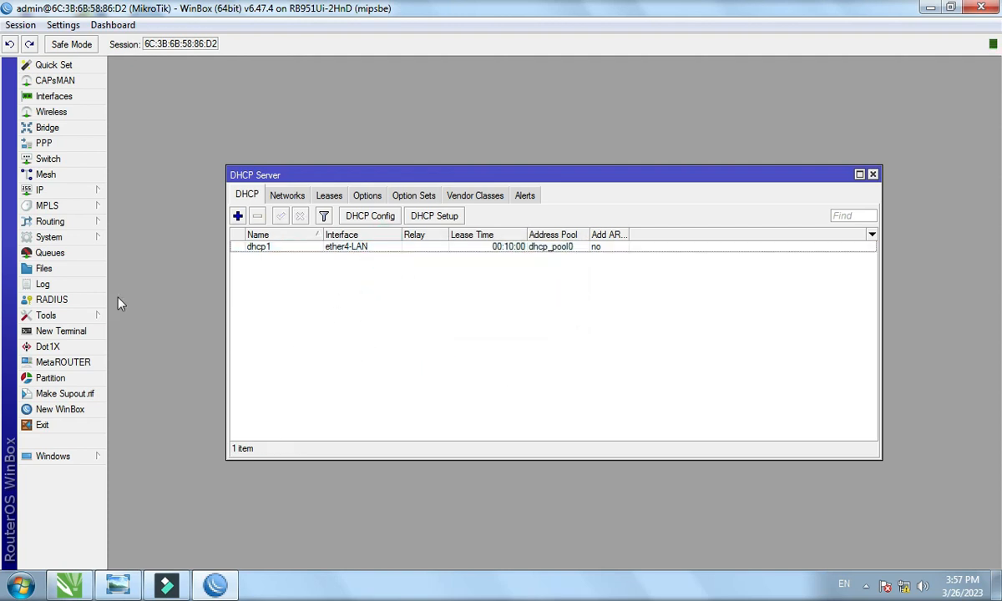
# Confirm the PC now has Internet access from its network status.
pyautogui.click(906, 589)
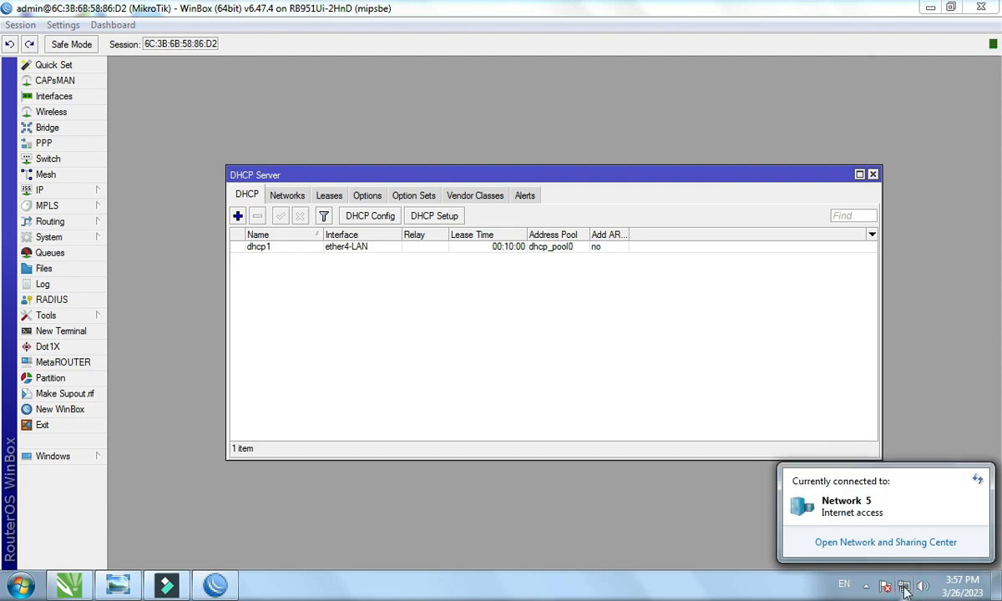
pyautogui.click(906, 590)
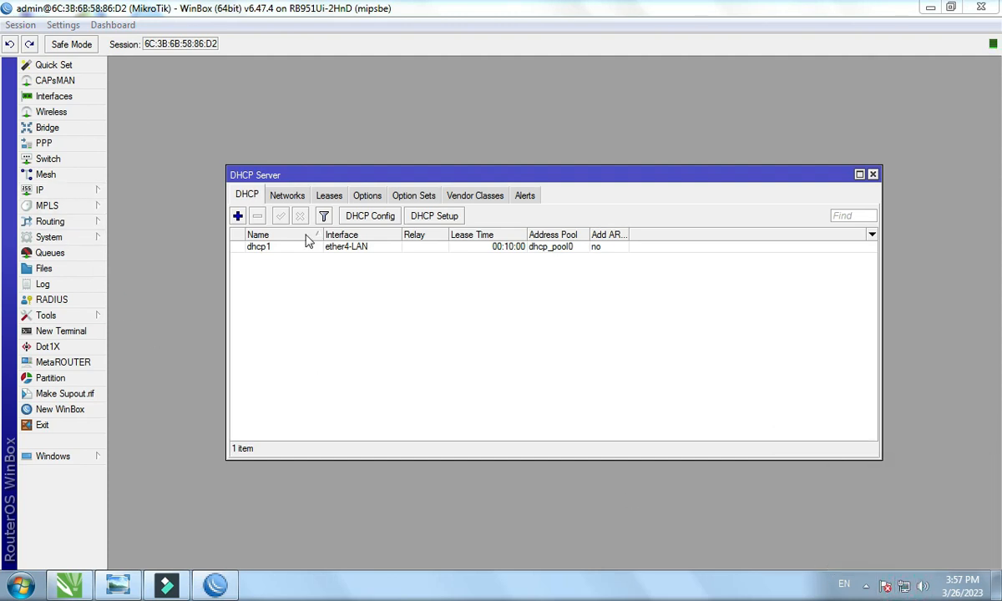
pyautogui.click(36, 176)
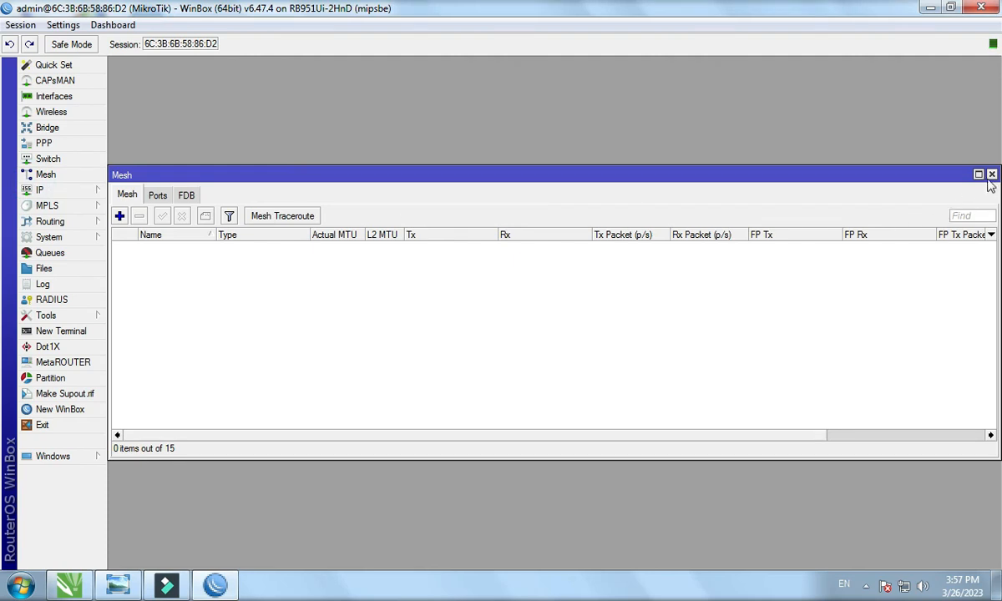
pyautogui.click(991, 174)
pyautogui.click(59, 190)
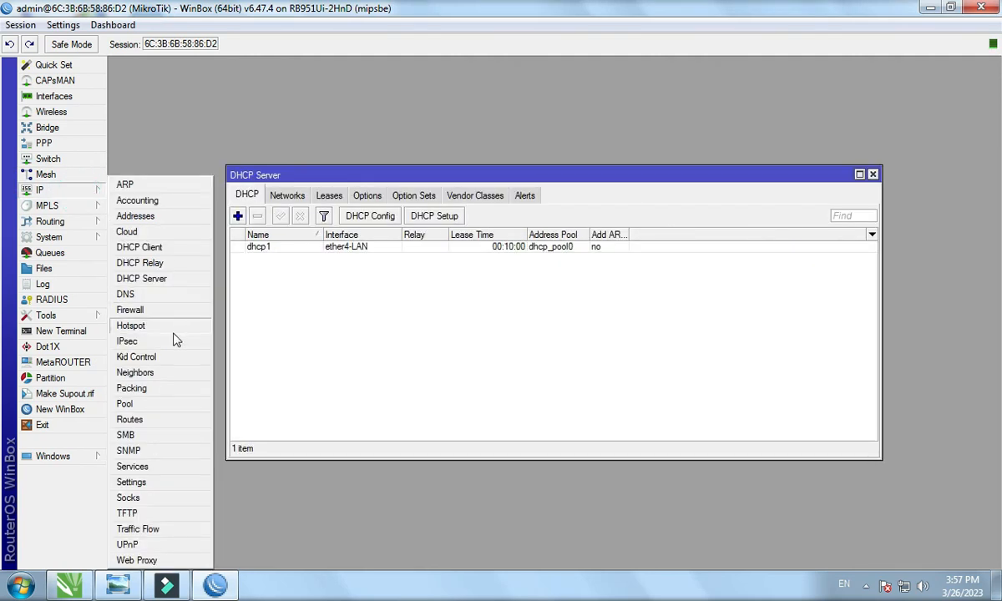
# Add a srcnat masquerade NAT rule for source 192.168.17.0/24, then close Firewall and DHCP Server.
pyautogui.click(144, 310)
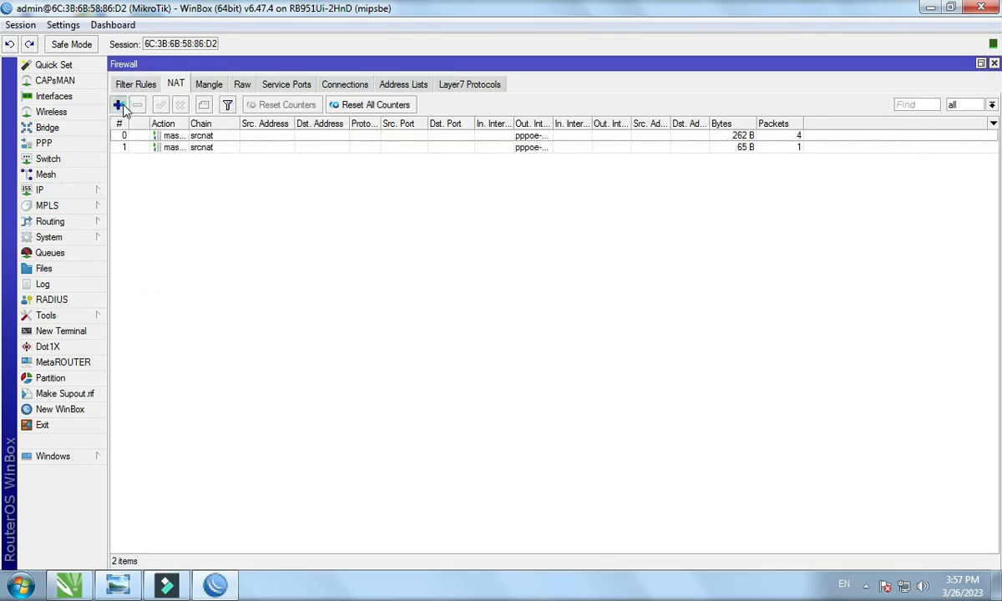
pyautogui.click(118, 106)
pyautogui.click(226, 125)
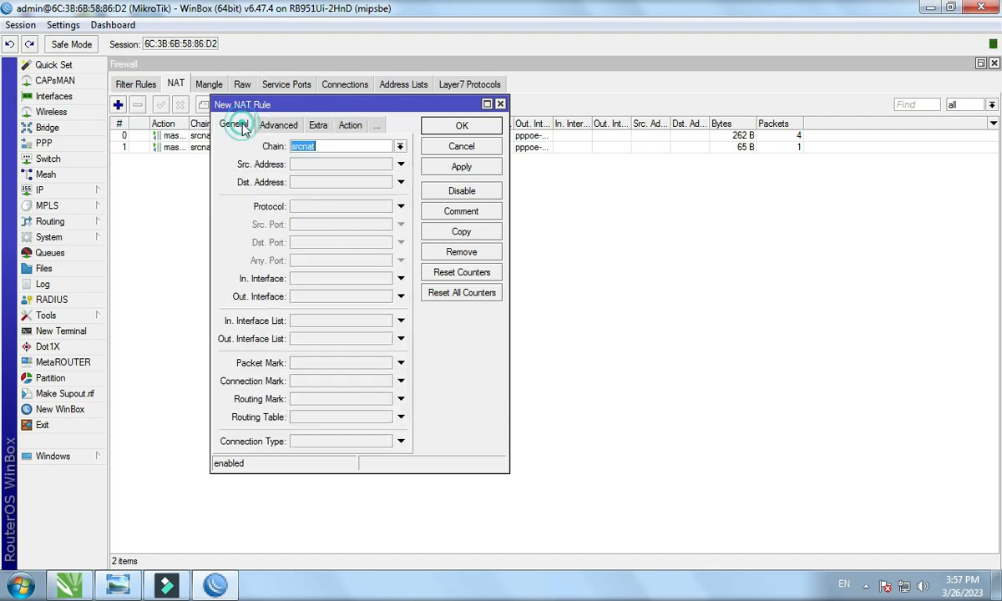
pyautogui.click(319, 166)
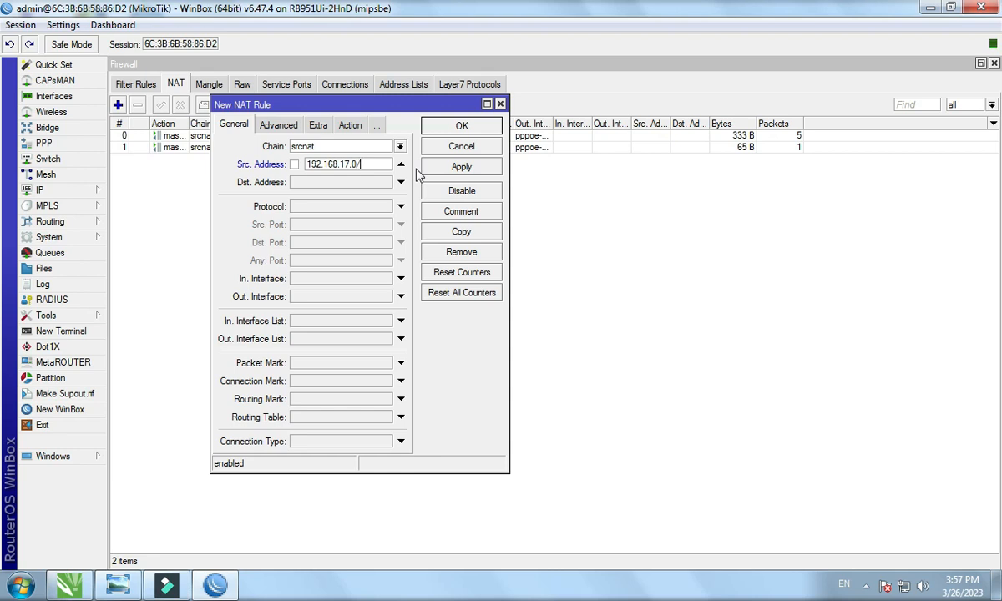
pyautogui.click(350, 127)
pyautogui.click(343, 149)
pyautogui.click(320, 215)
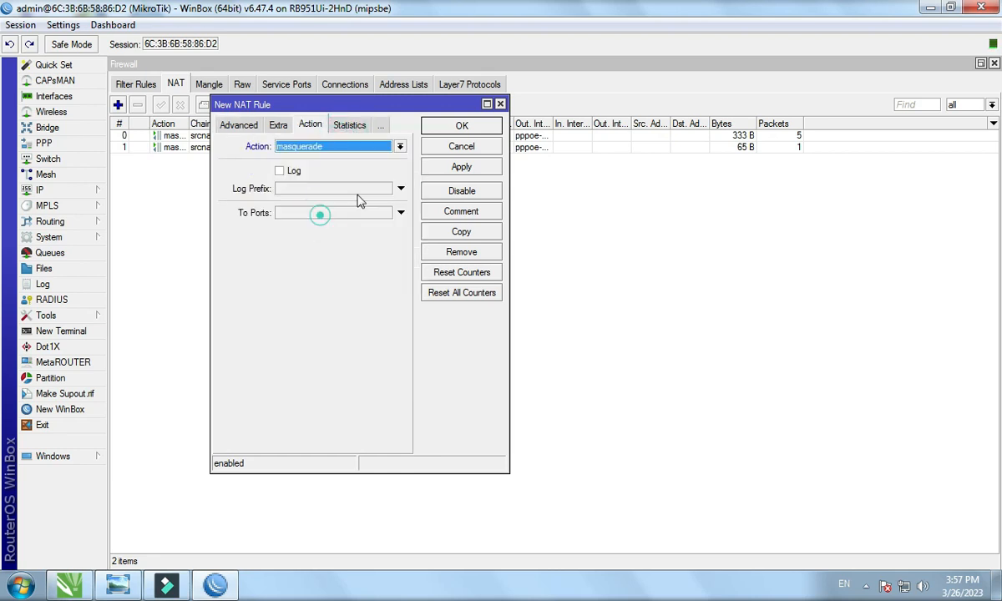
pyautogui.click(440, 130)
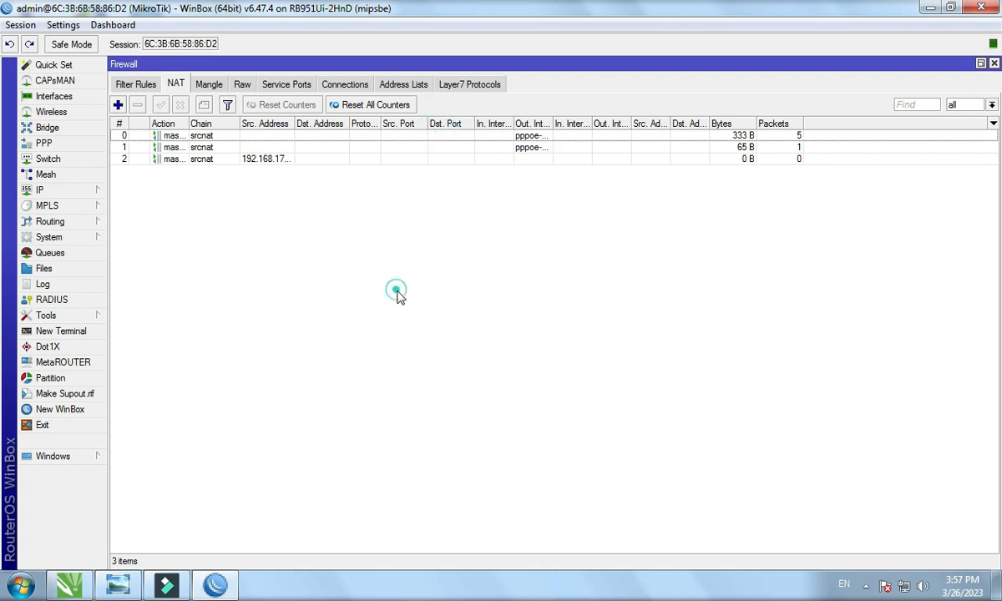
pyautogui.click(993, 64)
pyautogui.click(873, 175)
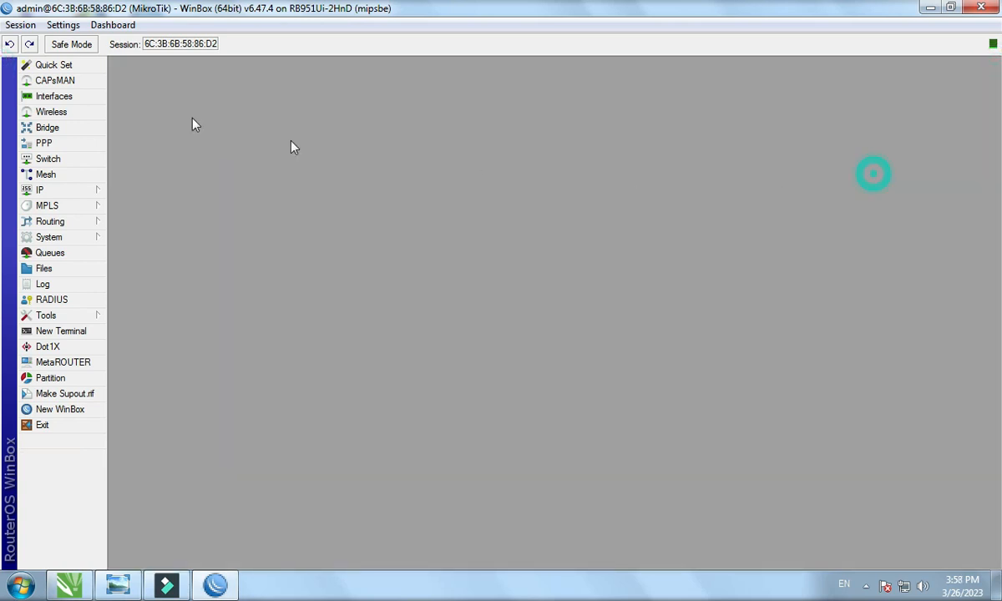
# Open the WinBox interface list with pppoe-out2 selected, then minimize WinBox.
pyautogui.click(81, 97)
pyautogui.click(272, 287)
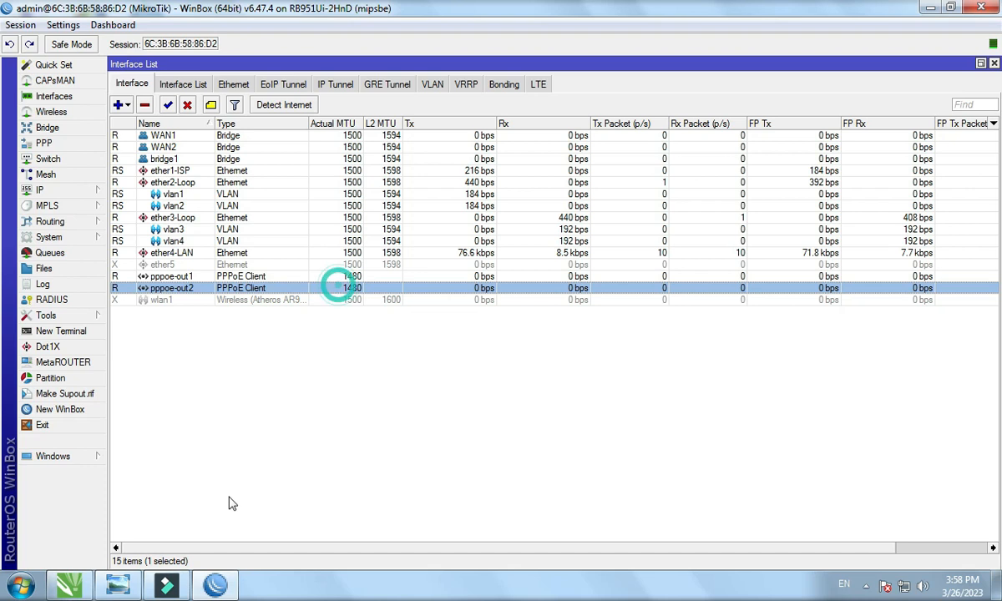
pyautogui.click(924, 7)
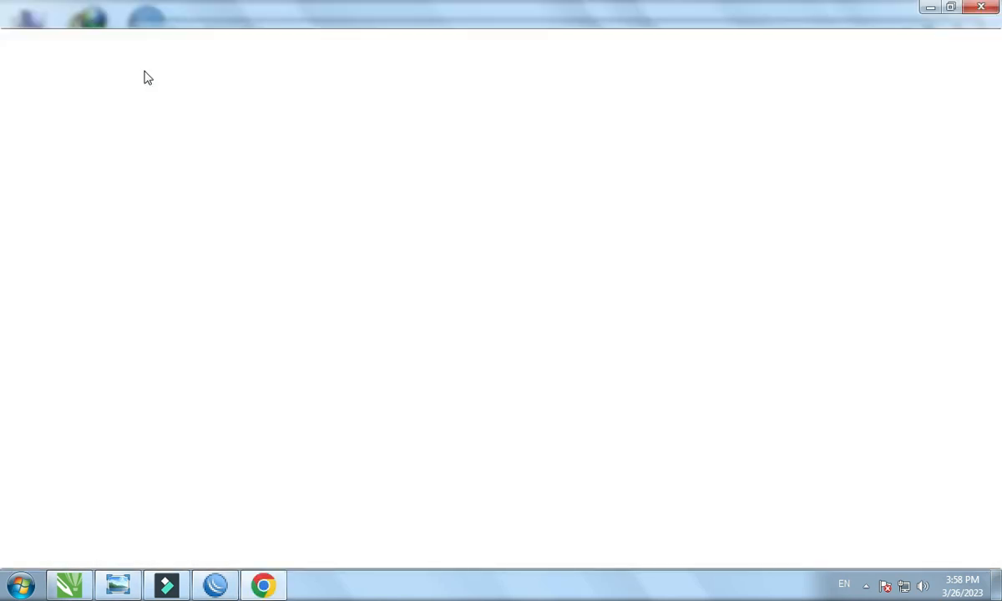
# Run the fast.com speed test in Chrome while checking WinBox interface traffic.
pyautogui.click(139, 47)
pyautogui.click(139, 71)
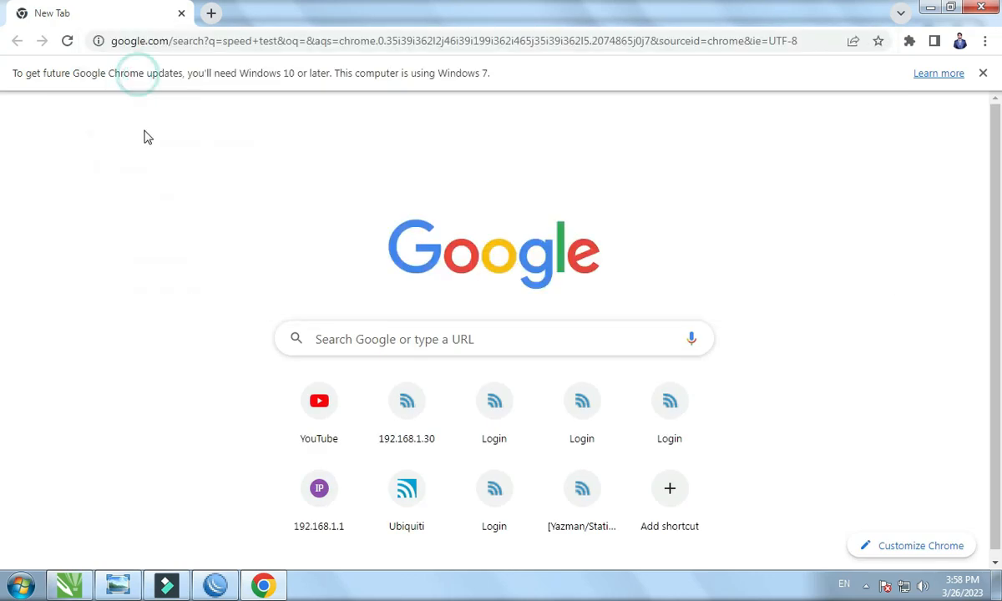
pyautogui.scroll(-3, 199, 409)
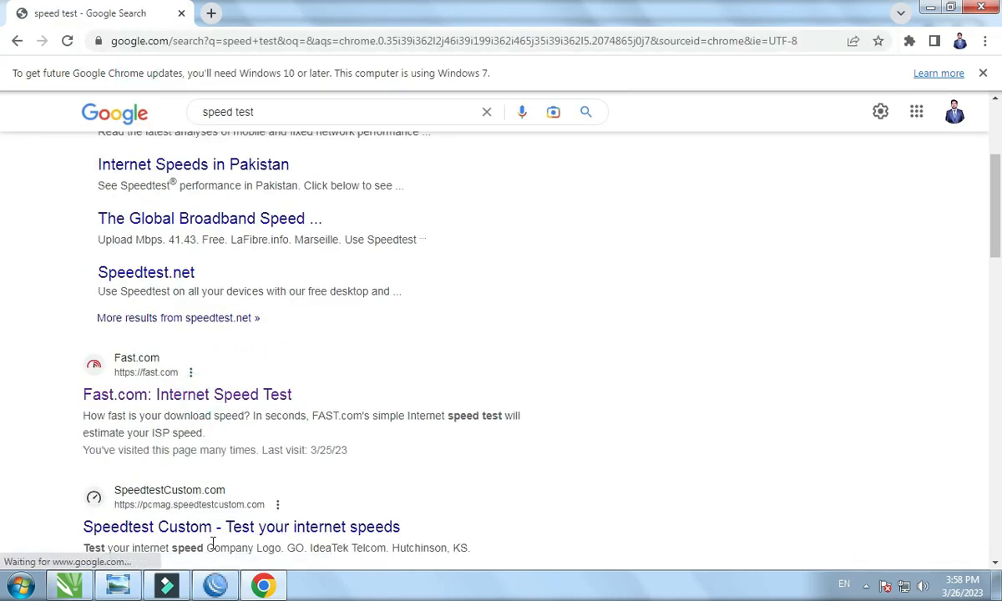
pyautogui.click(219, 587)
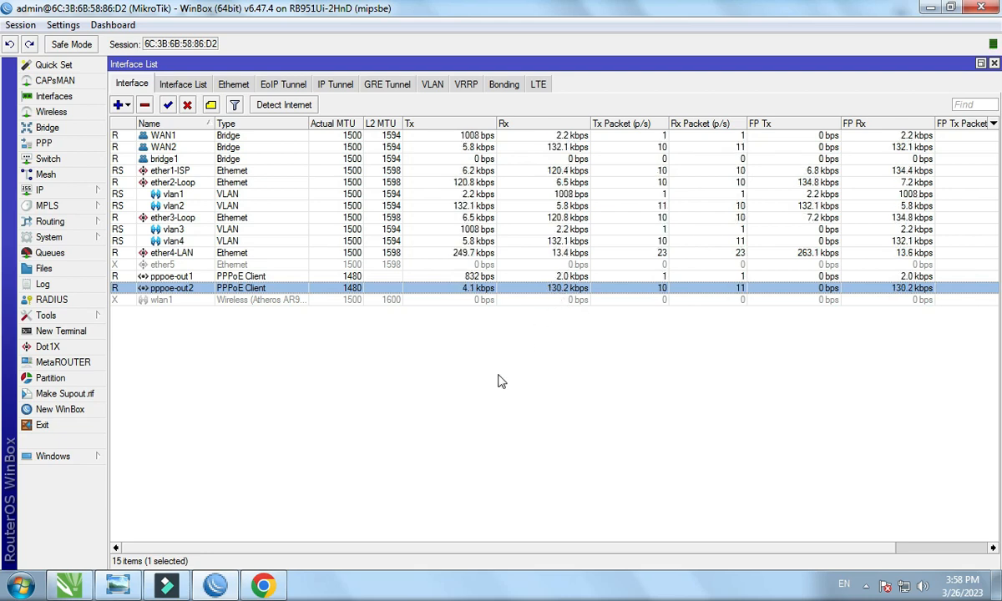
pyautogui.moveTo(263, 587)
pyautogui.click(241, 509)
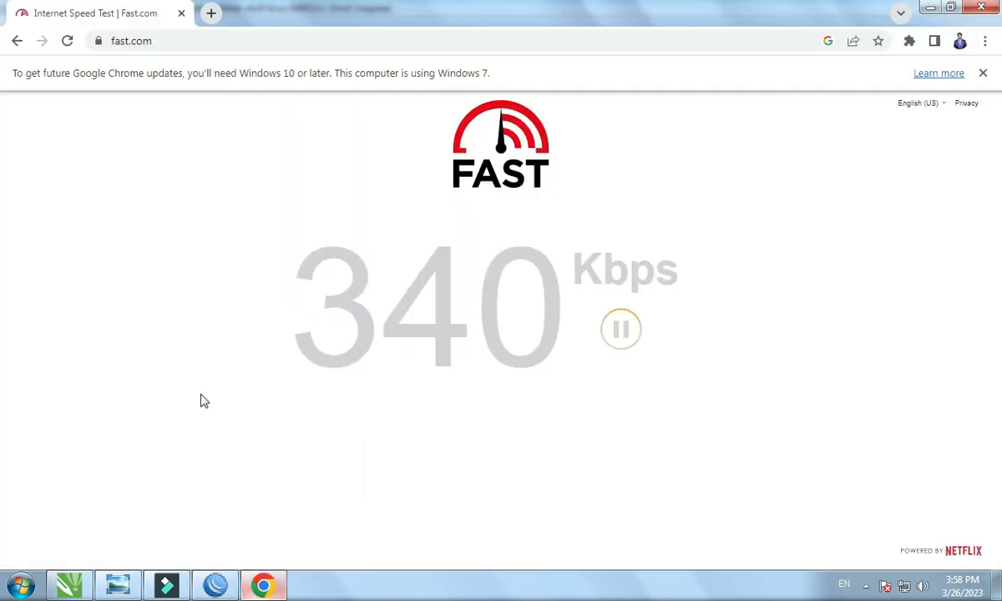
# Run a speedtest.net test and check traffic on both PPPoE interfaces in WinBox.
pyautogui.click(17, 42)
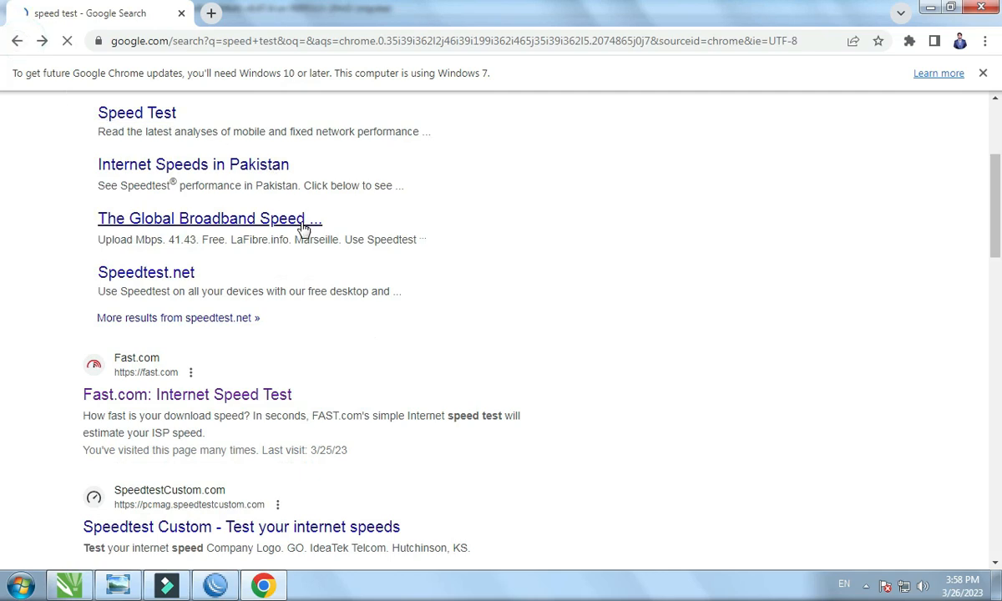
pyautogui.scroll(3, 304, 225)
pyautogui.click(317, 279)
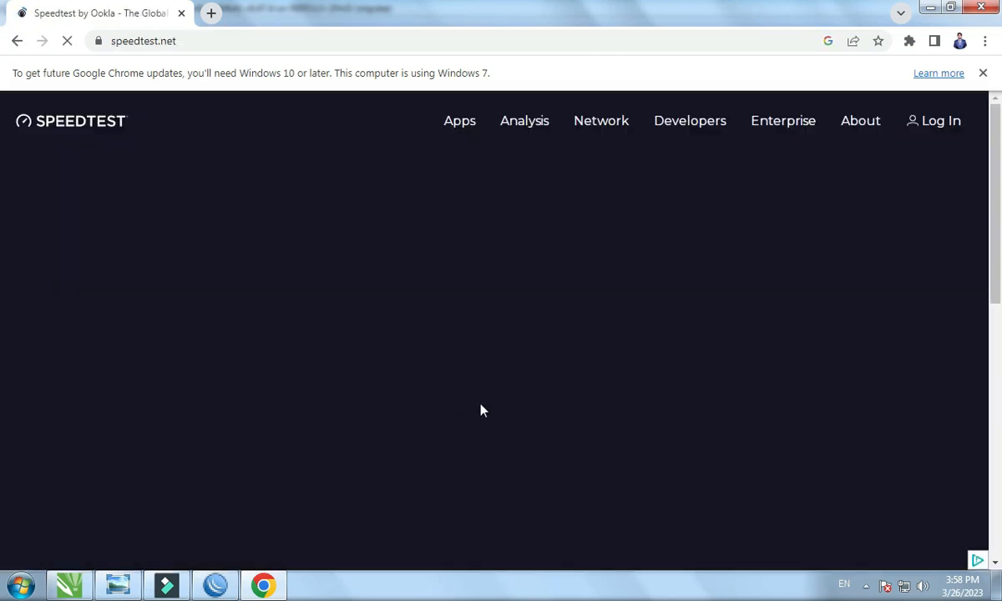
pyautogui.click(218, 582)
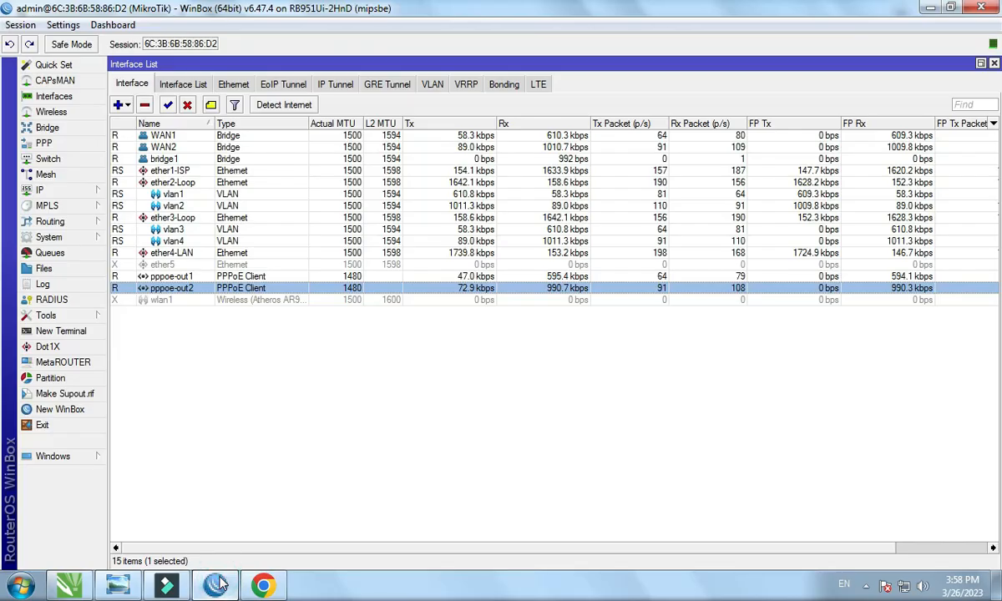
# Show pppoe-out1's live traffic statistics alongside the speedtest.net page.
pyautogui.doubleClick(556, 277)
pyautogui.click(512, 166)
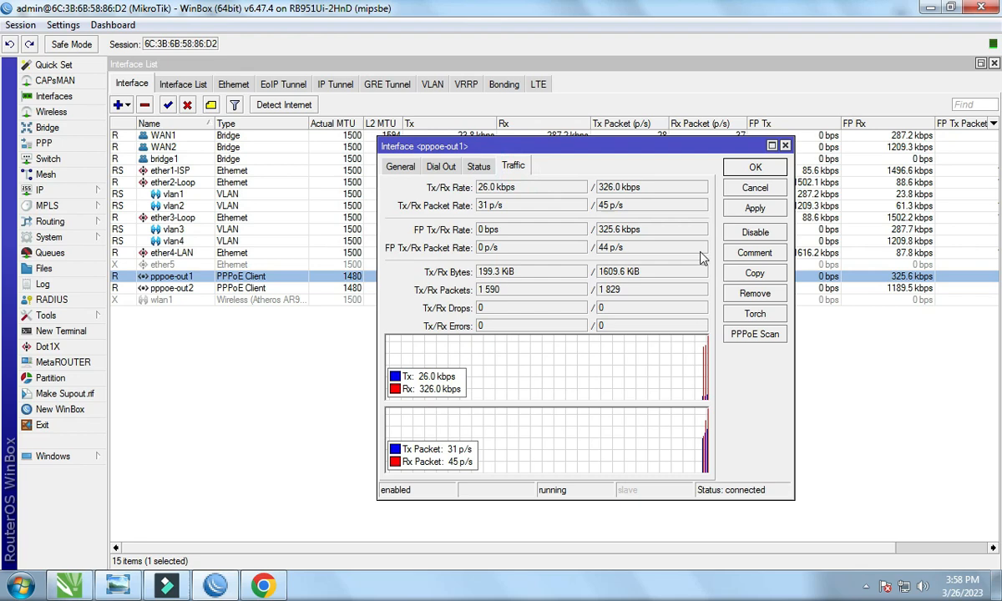
pyautogui.moveTo(641, 146); pyautogui.dragTo(294, 84)
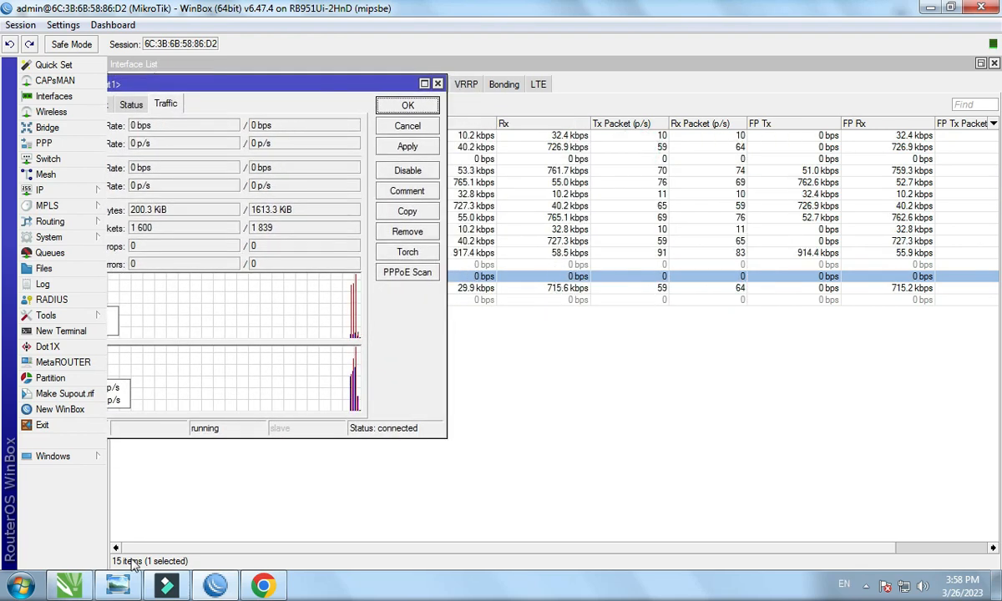
pyautogui.click(260, 587)
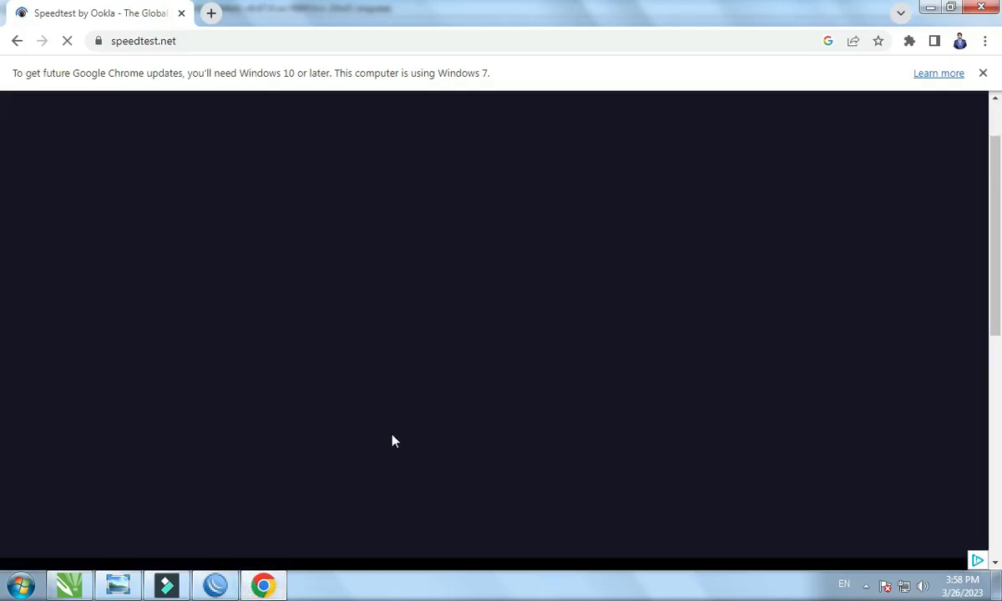
# Open YouTube in a new Chrome tab and start the sea-fish video.
pyautogui.click(211, 13)
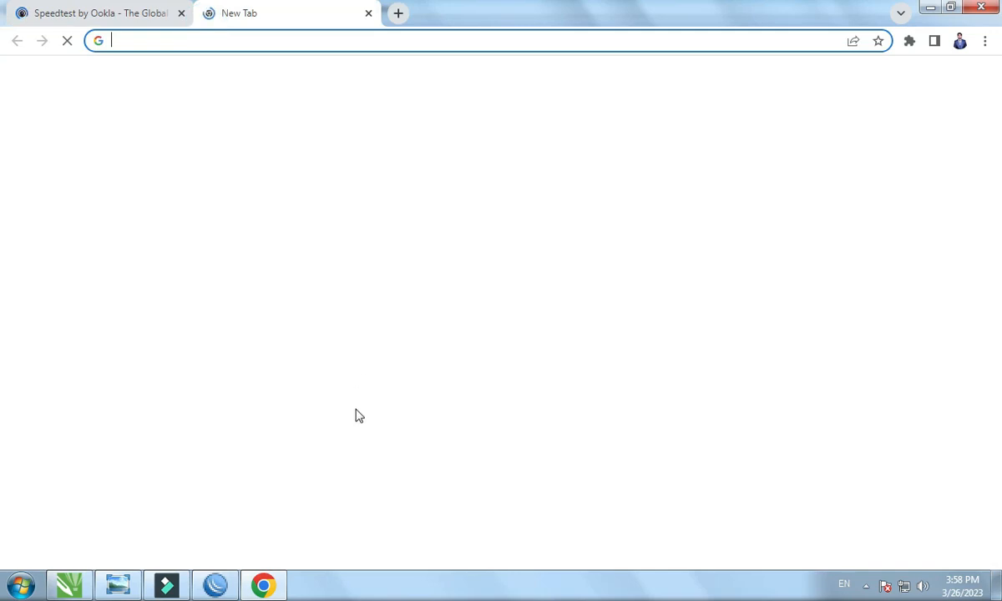
pyautogui.click(326, 382)
pyautogui.click(93, 9)
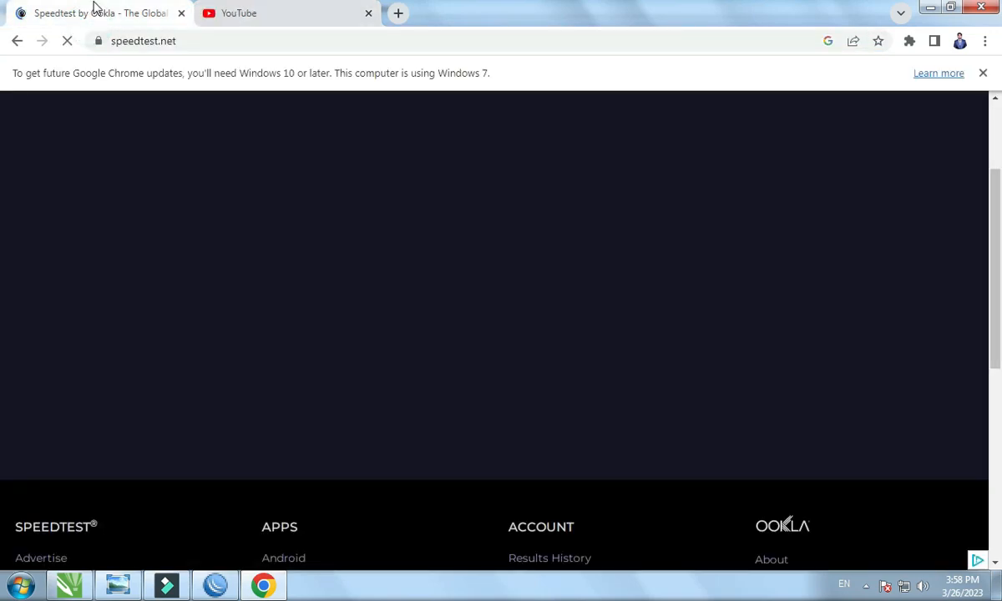
pyautogui.click(252, 13)
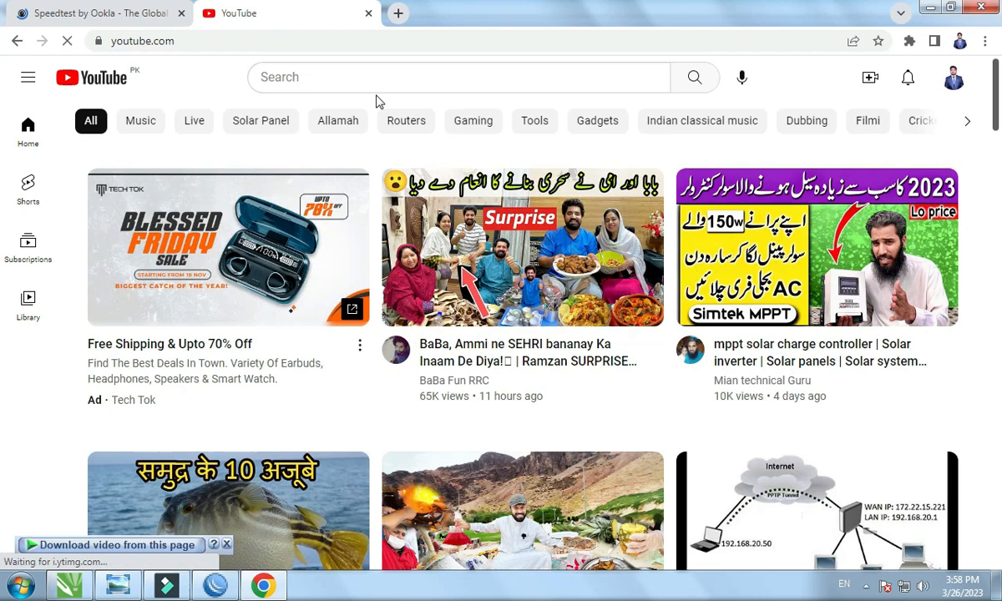
pyautogui.click(261, 483)
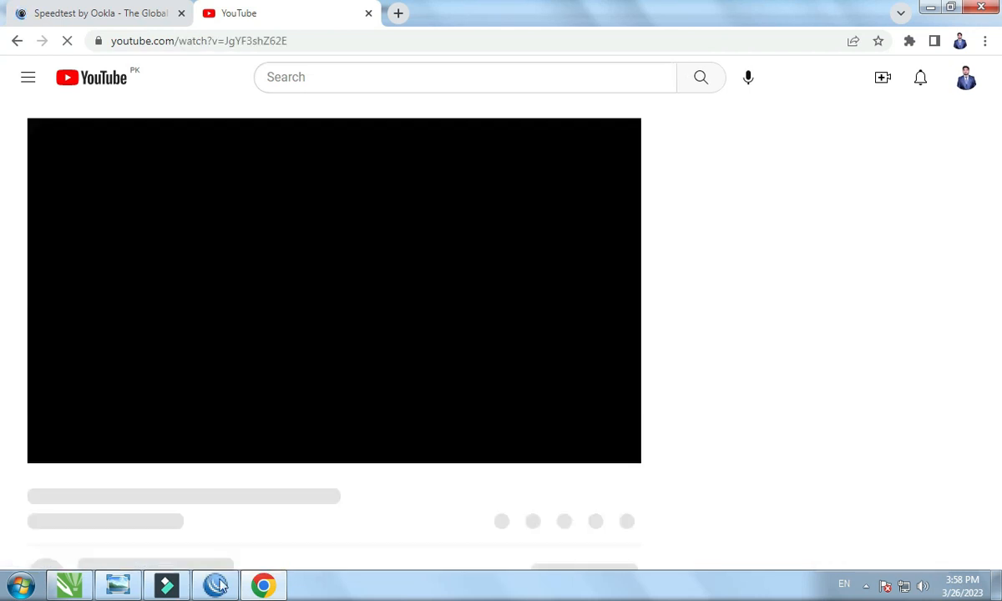
# Move WinBox's pppoe-out1 traffic window aside.
pyautogui.click(219, 584)
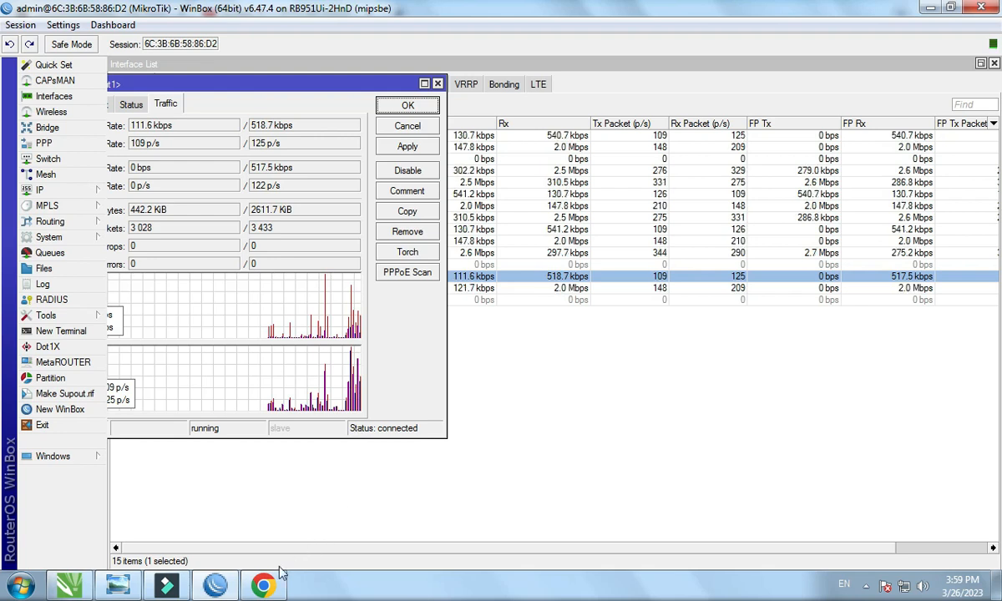
pyautogui.moveTo(267, 587)
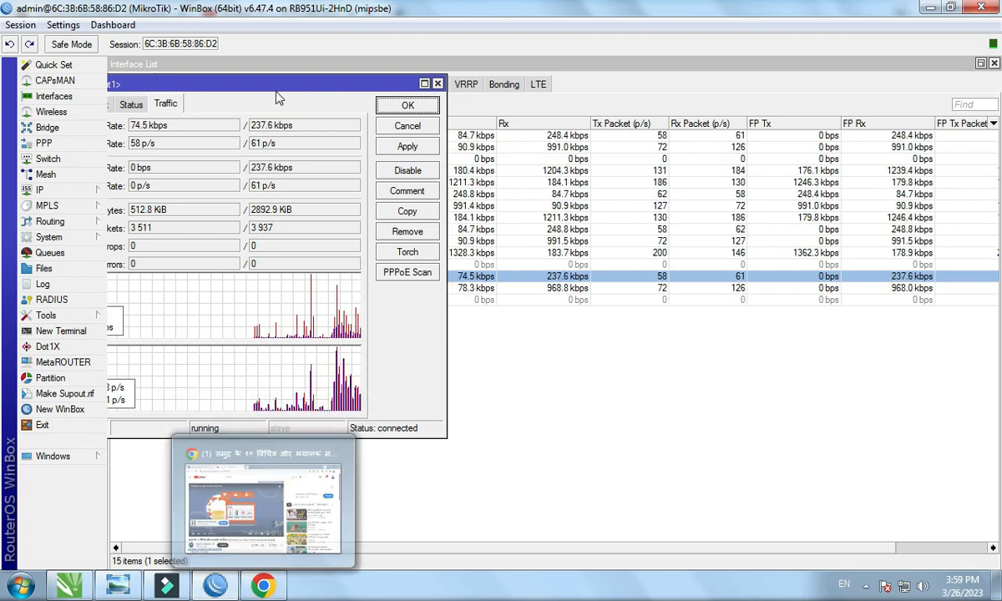
pyautogui.moveTo(288, 87)
pyautogui.mouseDown()
pyautogui.moveTo(377, 102)
pyautogui.moveTo(289, 92)
pyautogui.mouseUp()
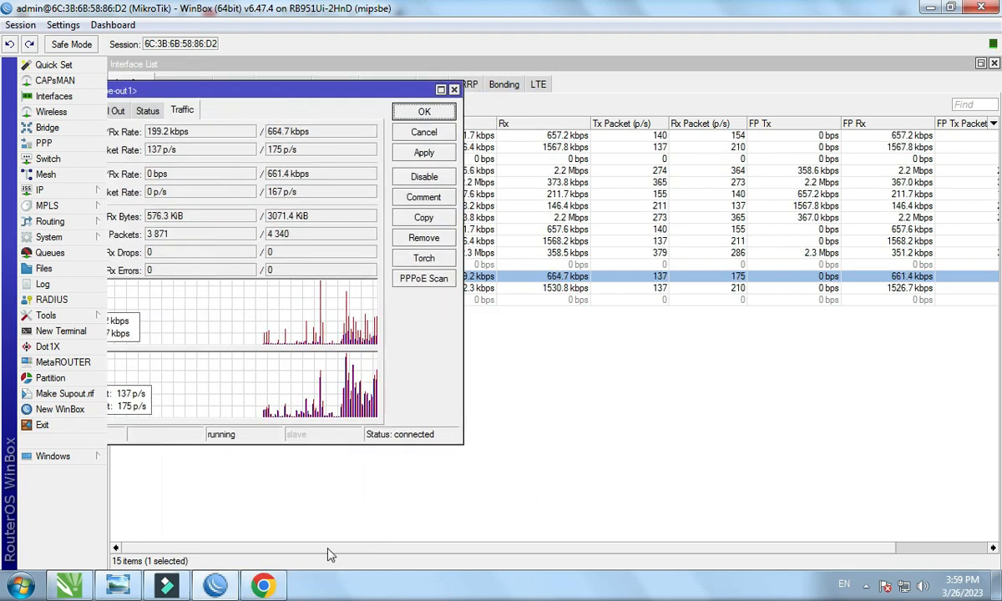
# Skip the YouTube ad, search '4k' video songs and open Thoda Thoda Pyaar.
pyautogui.click(263, 585)
pyautogui.click(580, 380)
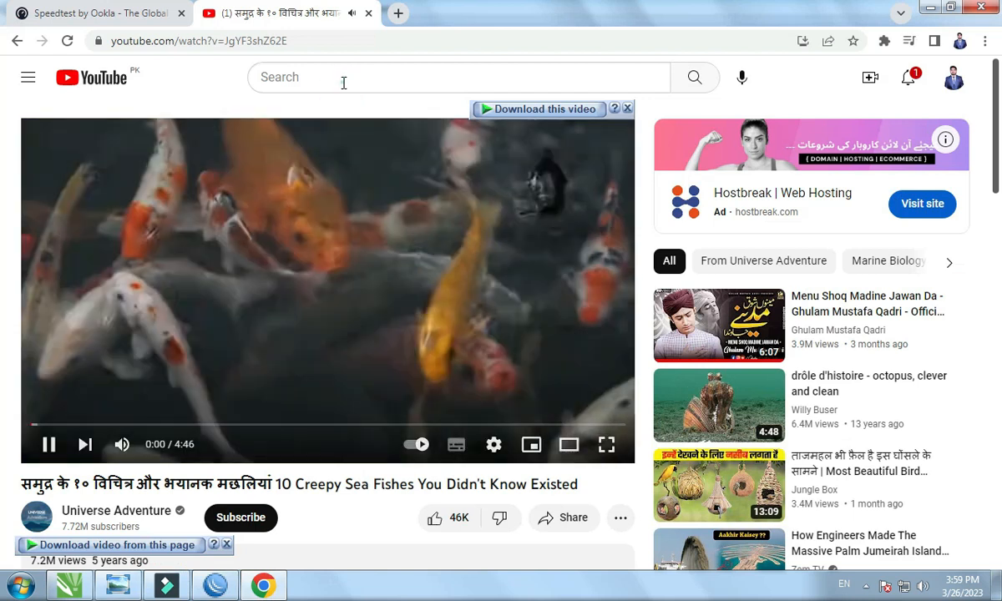
pyautogui.click(343, 77)
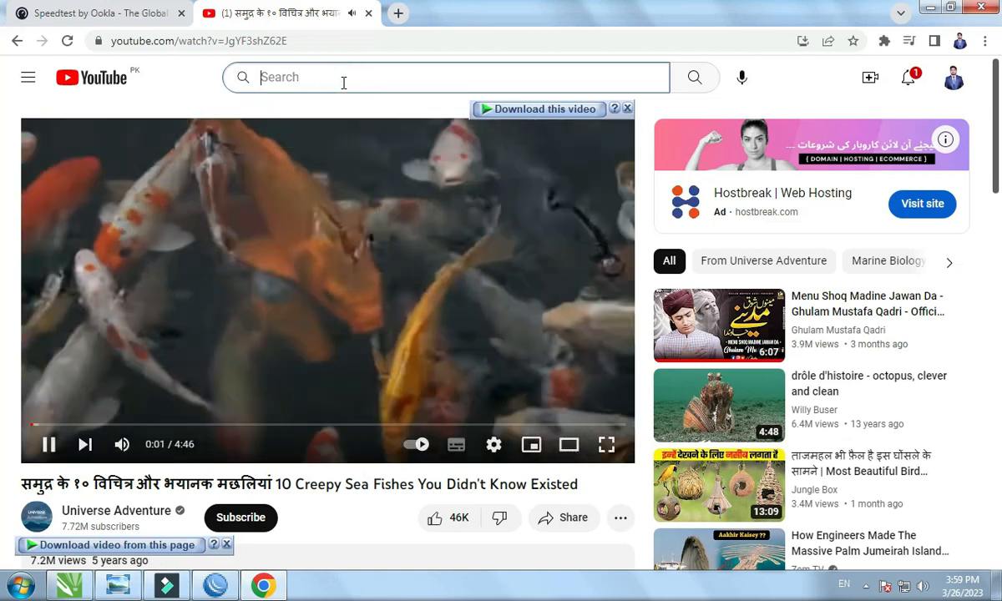
pyautogui.write('4k')
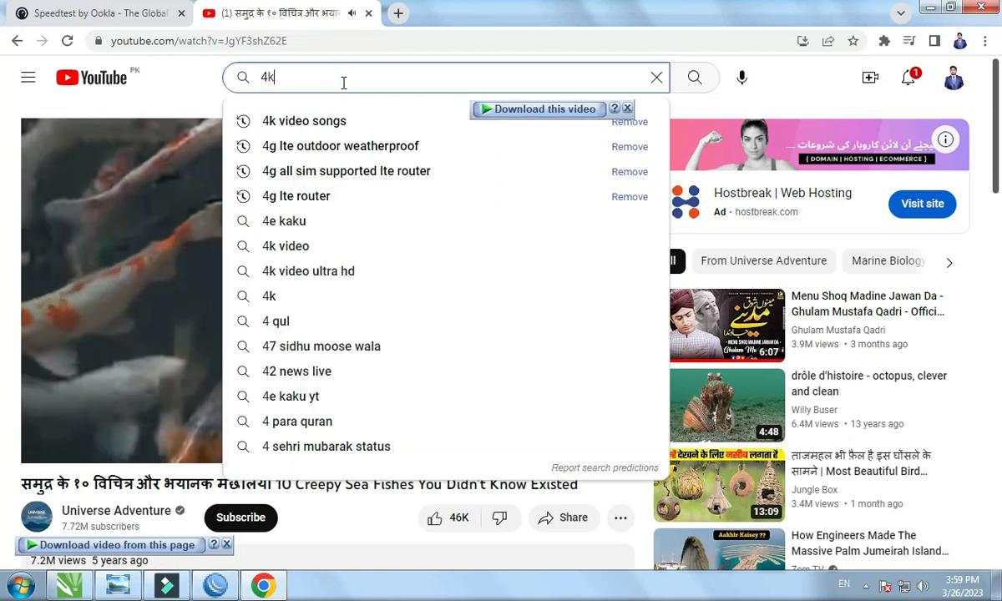
pyautogui.click(339, 121)
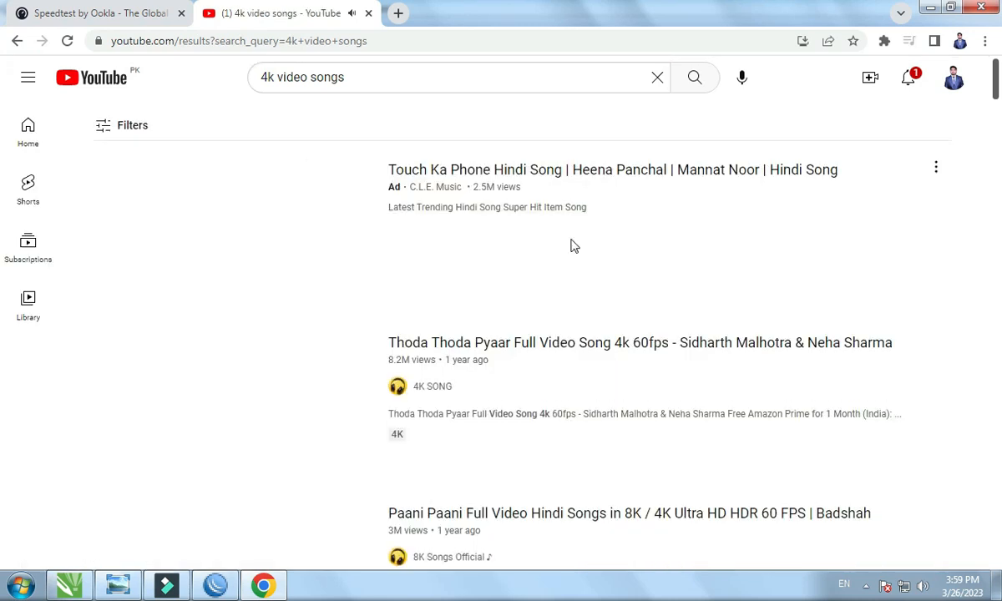
pyautogui.click(482, 344)
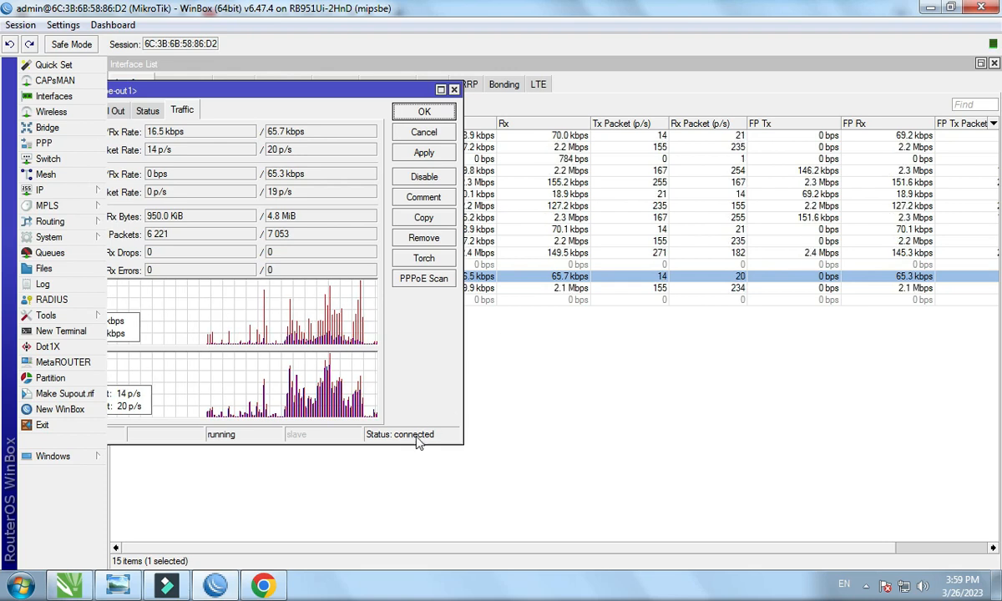
# Set the Thoda Thoda Pyaar video's quality to 1440p60.
pyautogui.click(263, 585)
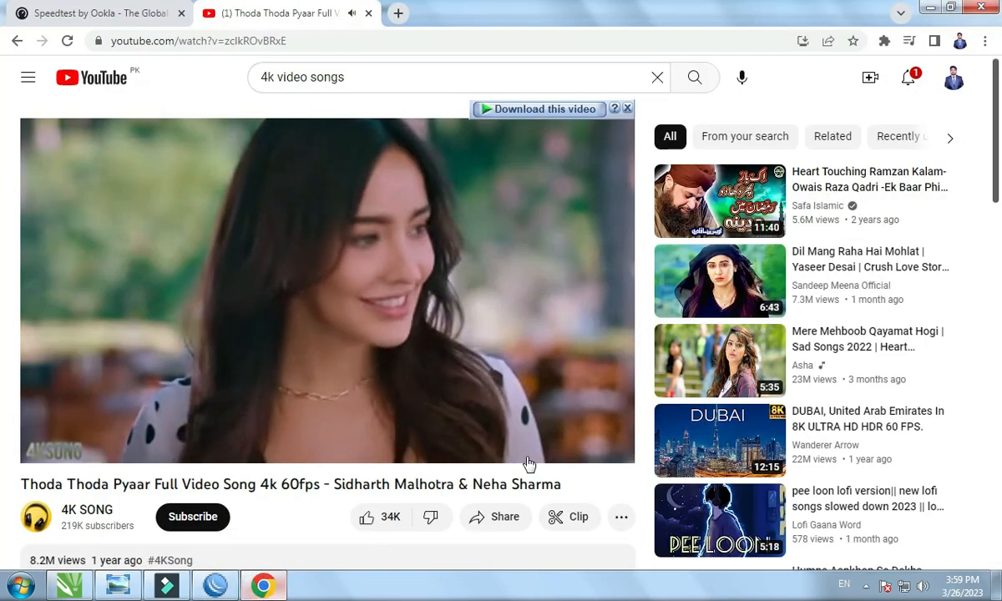
pyautogui.click(494, 444)
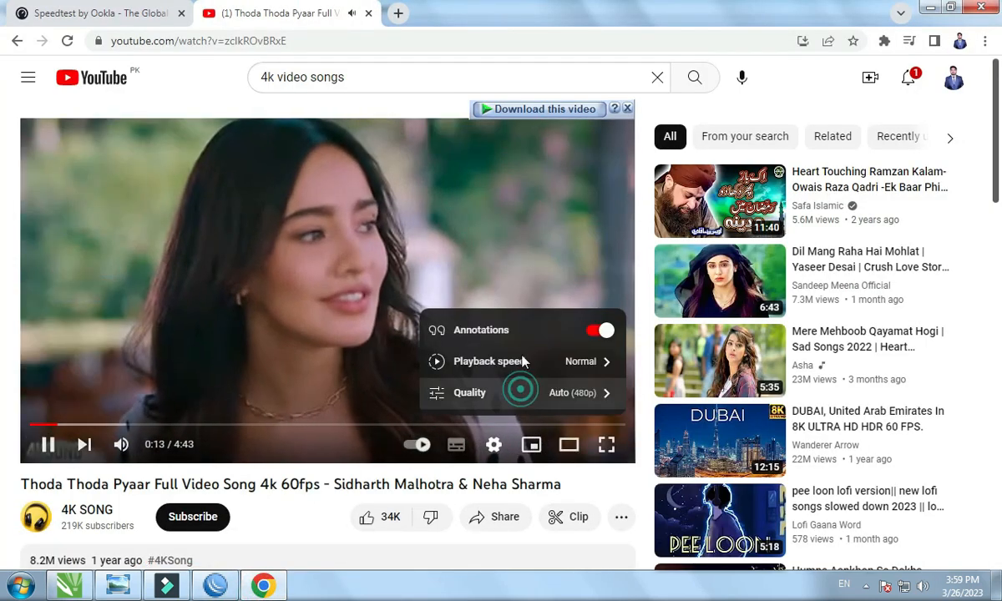
pyautogui.click(518, 389)
pyautogui.click(511, 269)
pyautogui.click(216, 584)
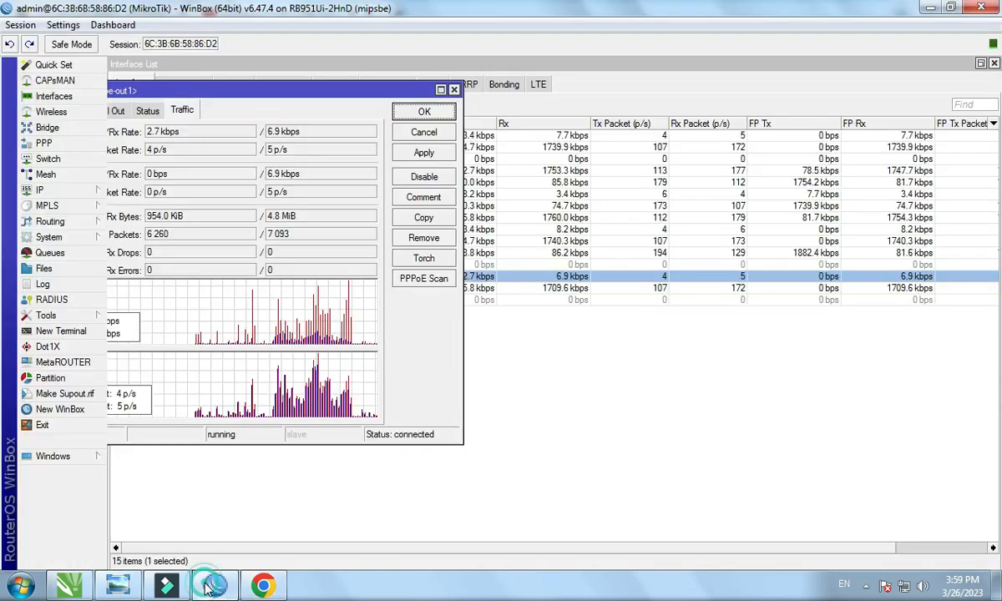
# View the live Traffic graphs of pppoe-out2 and pppoe-out1, then close the pppoe-out1 details window.
pyautogui.doubleClick(527, 288)
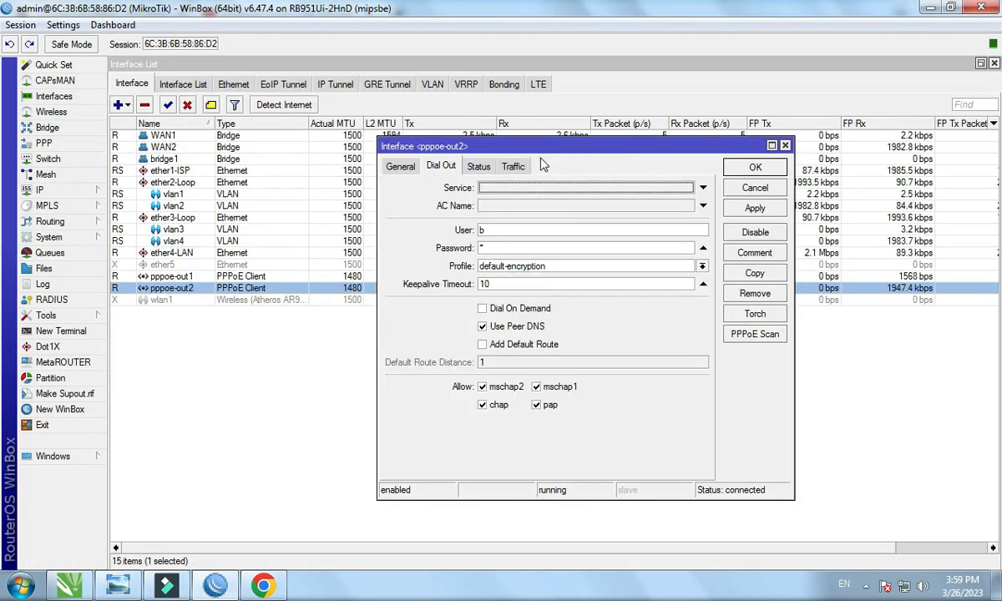
pyautogui.click(513, 166)
pyautogui.moveTo(499, 147); pyautogui.dragTo(221, 177)
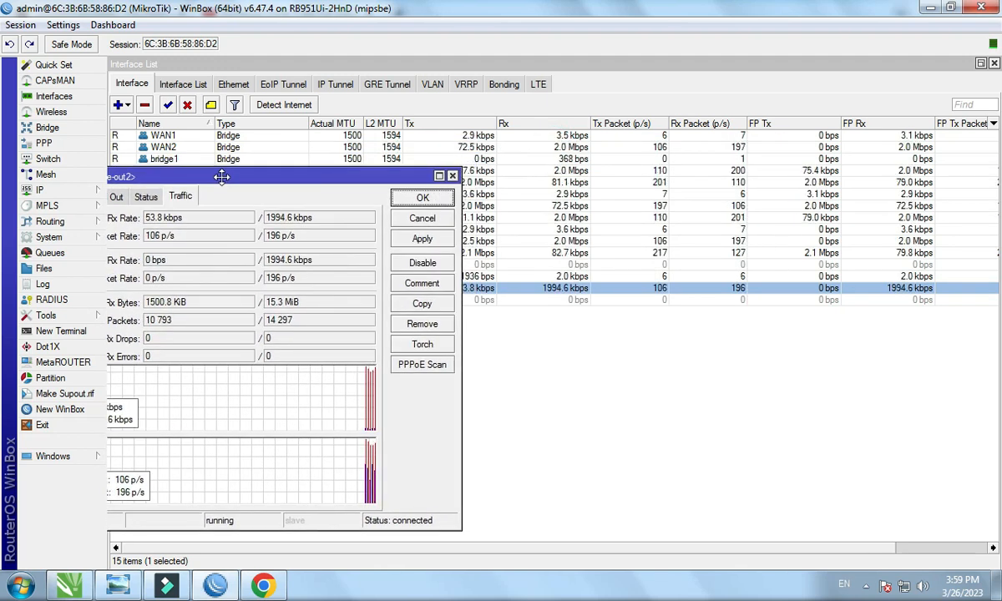
pyautogui.doubleClick(542, 277)
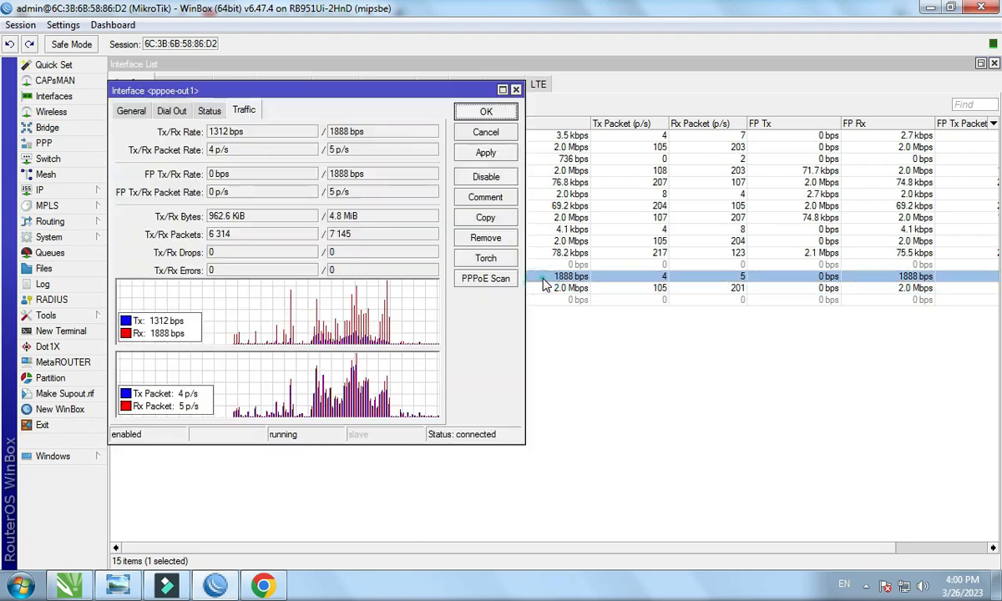
pyautogui.click(516, 89)
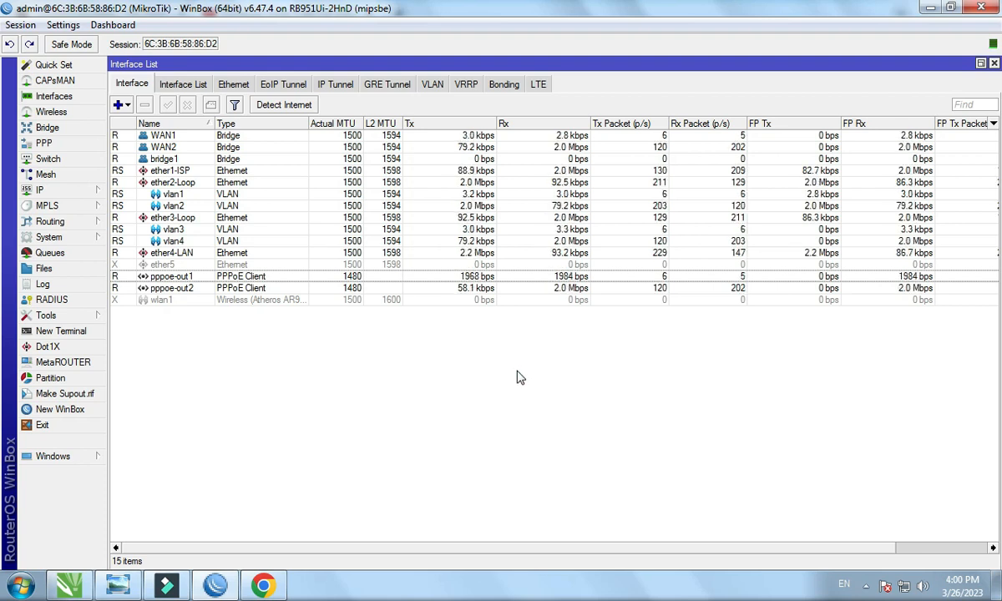
pyautogui.click(263, 586)
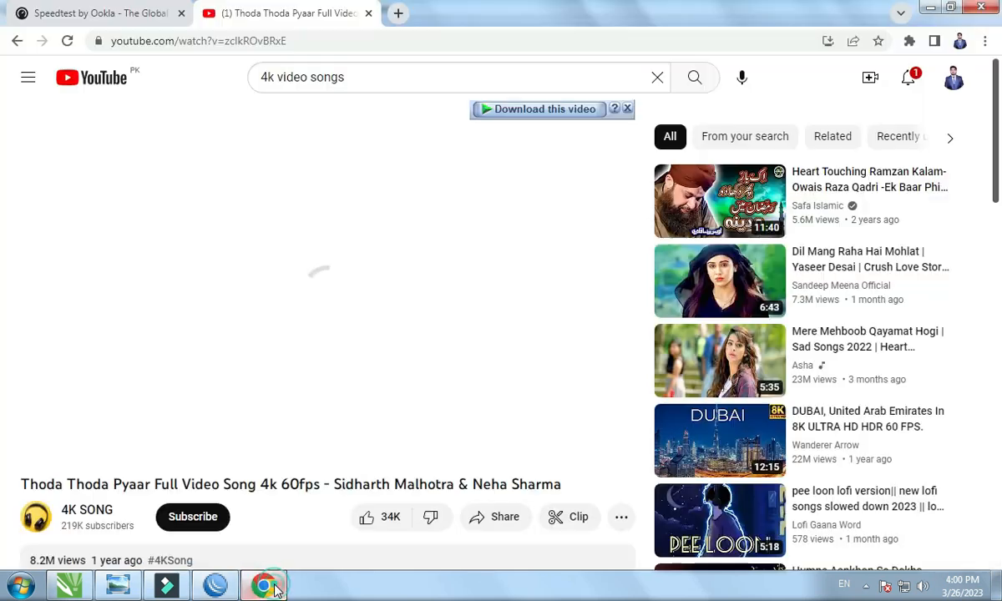
# Start the Speedtest run and close the YouTube tab so only the test loads the line.
pyautogui.click(167, 8)
pyautogui.click(382, 372)
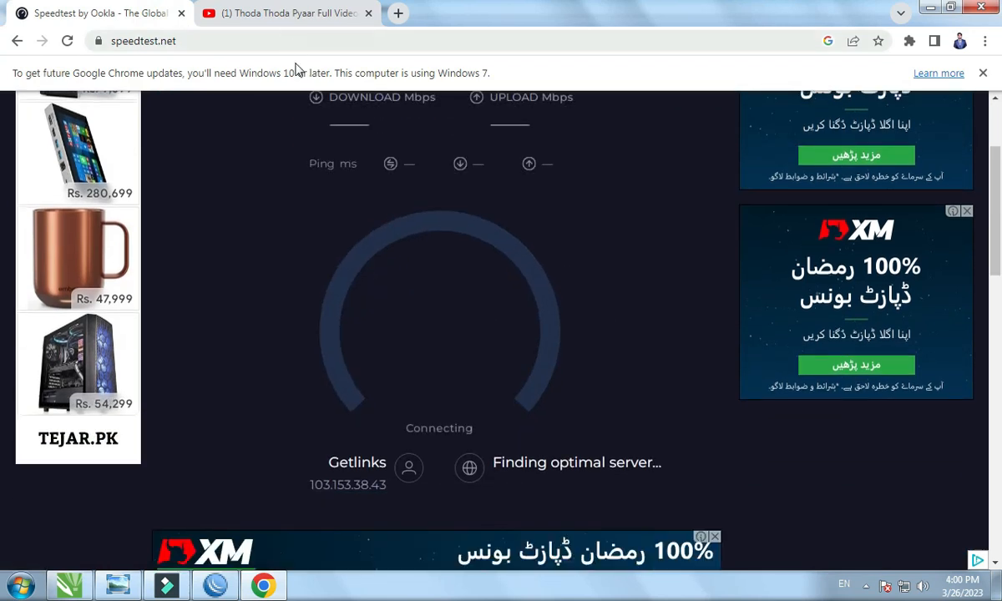
pyautogui.click(368, 13)
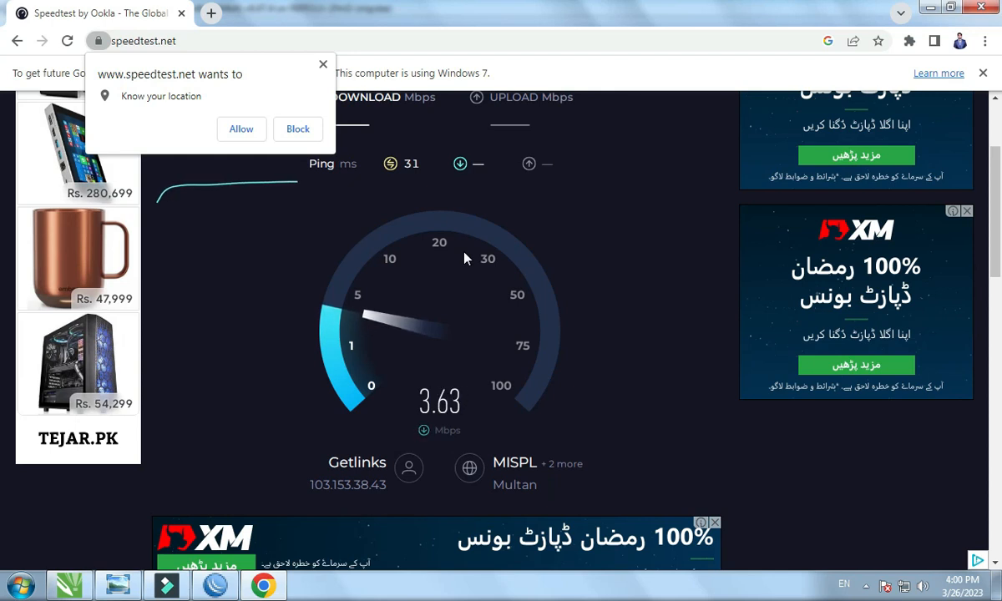
pyautogui.click(209, 587)
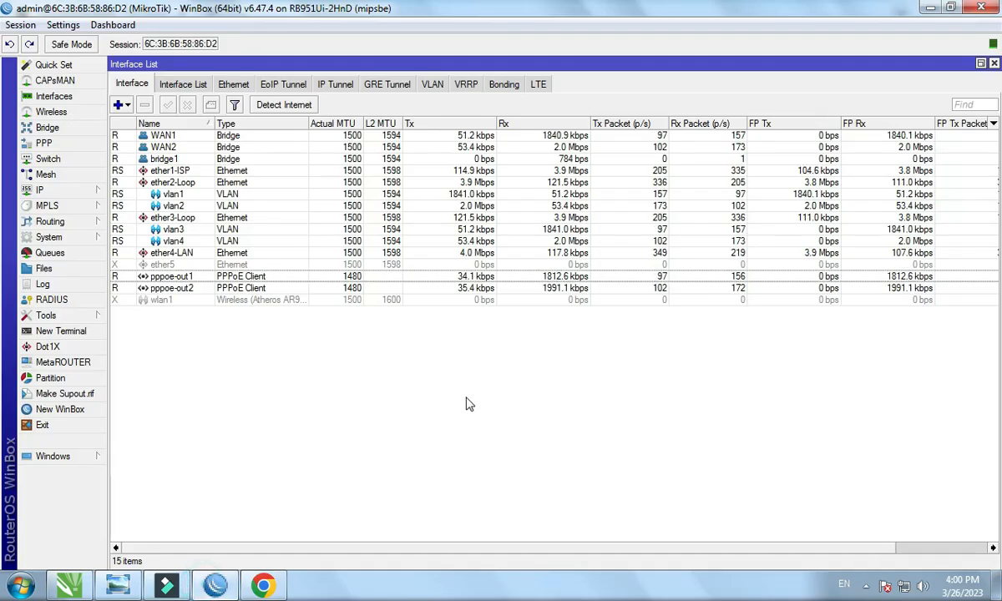
# Check pppoe-out1 and pppoe-out2 Rx rates near 2 Mbps, then dismiss Speedtest's location request.
pyautogui.click(538, 276)
pyautogui.click(539, 288)
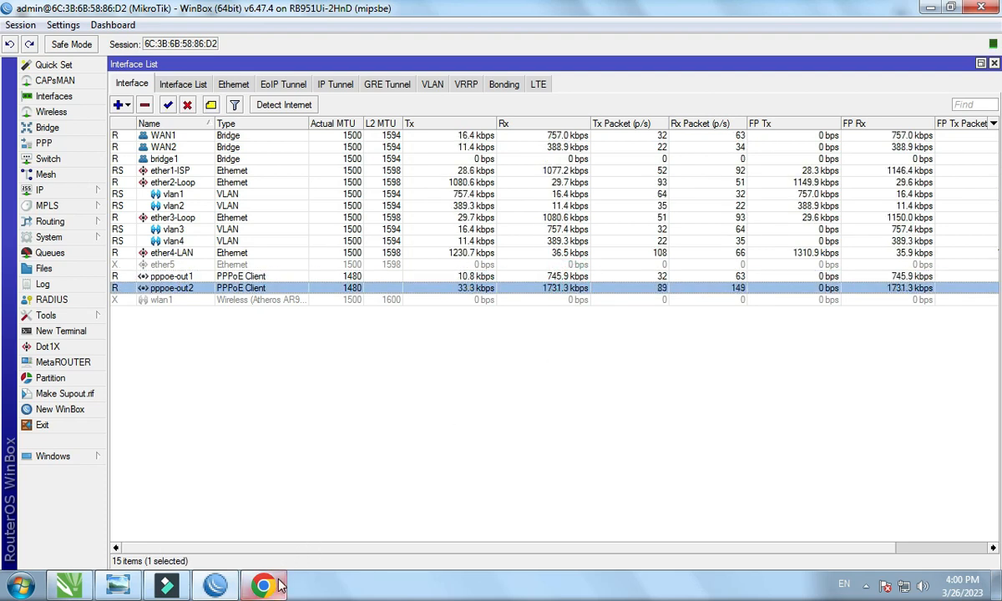
pyautogui.moveTo(280, 586)
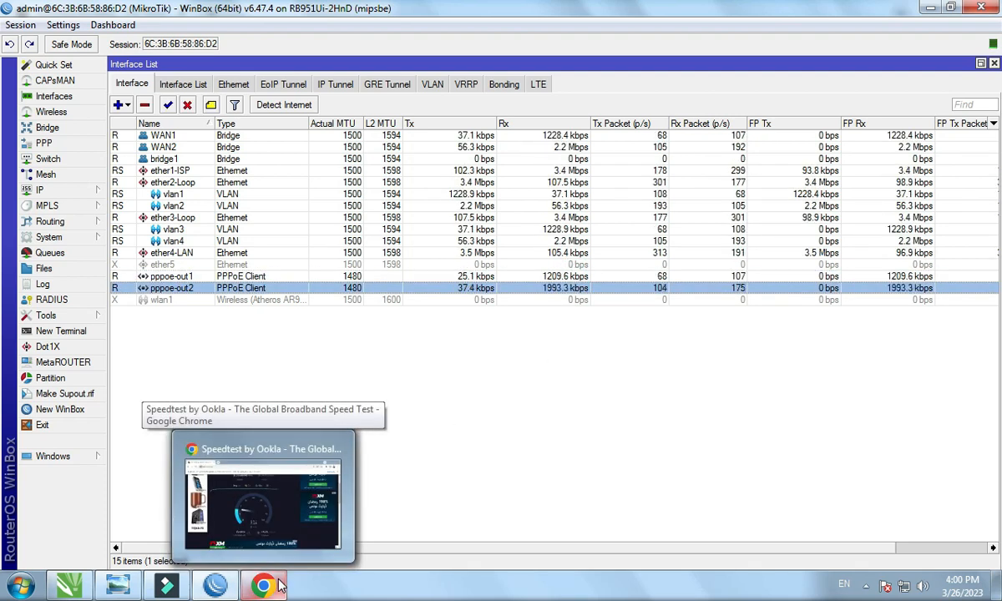
pyautogui.click(209, 252)
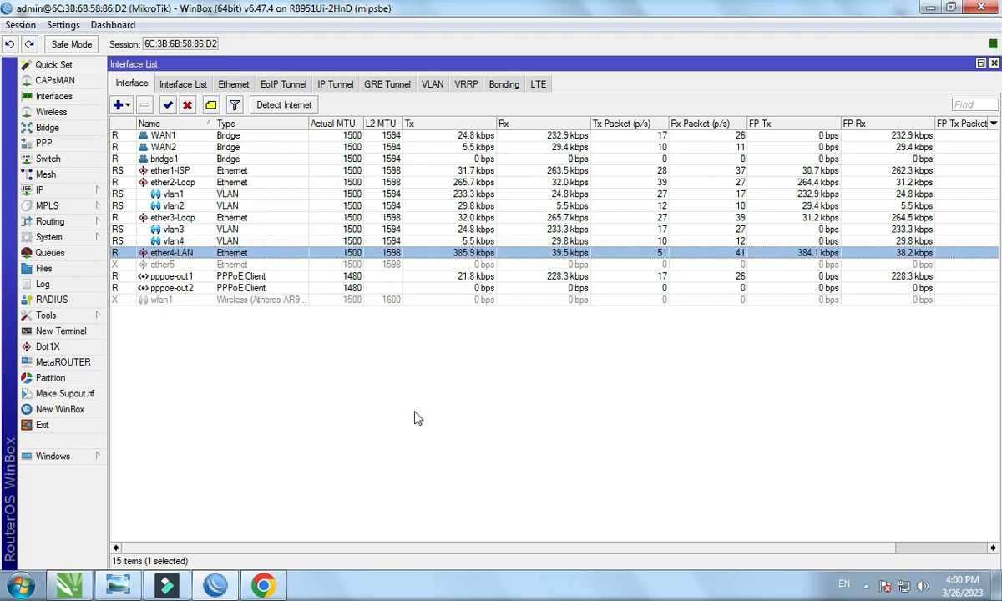
pyautogui.click(269, 580)
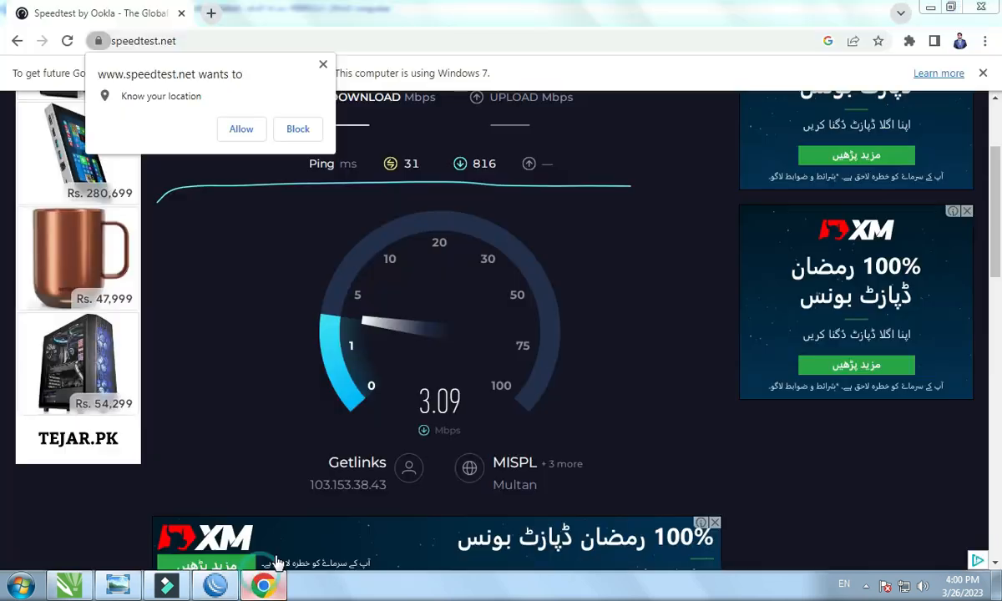
pyautogui.click(323, 66)
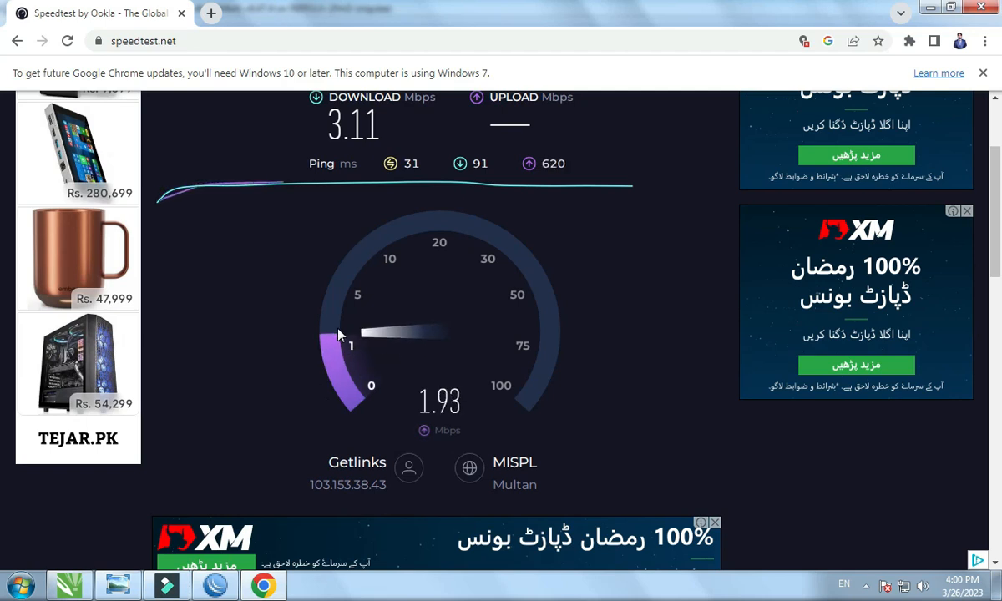
pyautogui.moveTo(225, 582)
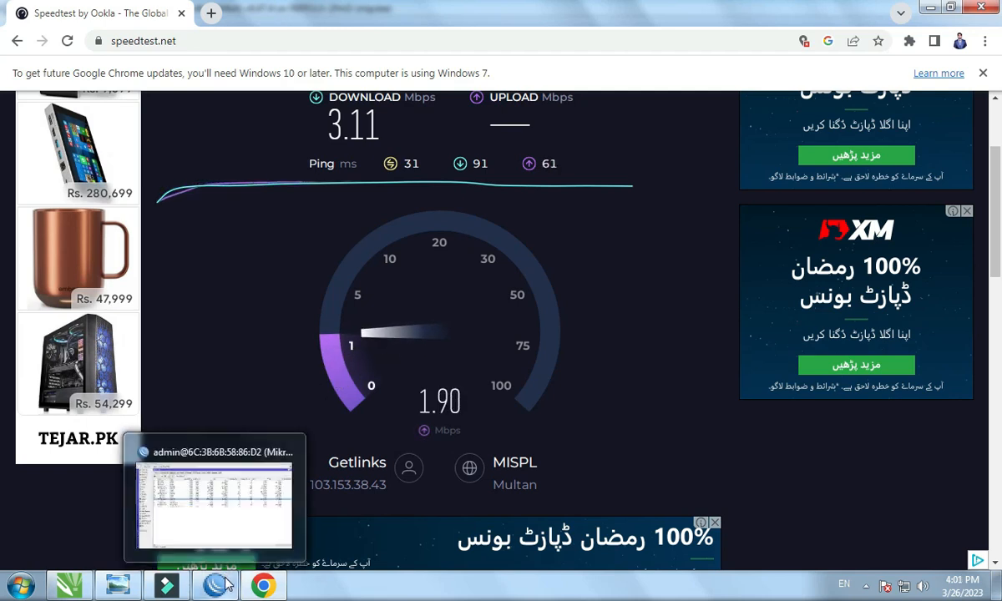